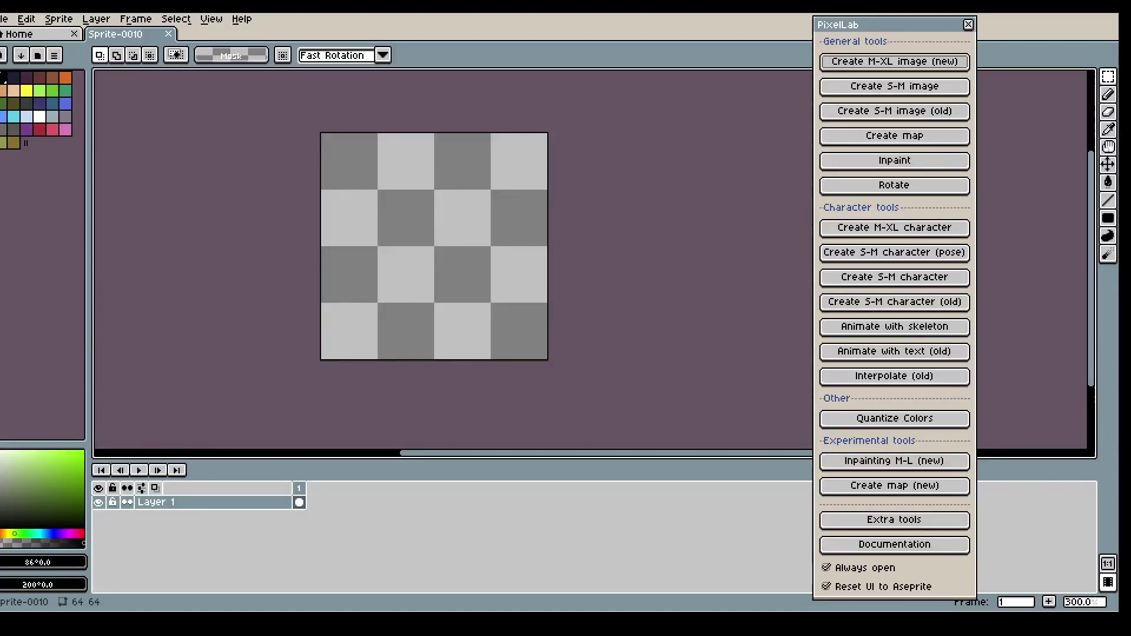
# Step: Generate a medium-extra large image described as "grass surrounding dirt", with a high top-down view, selective outline, basic shading and low detail
pyautogui.click(877, 61)
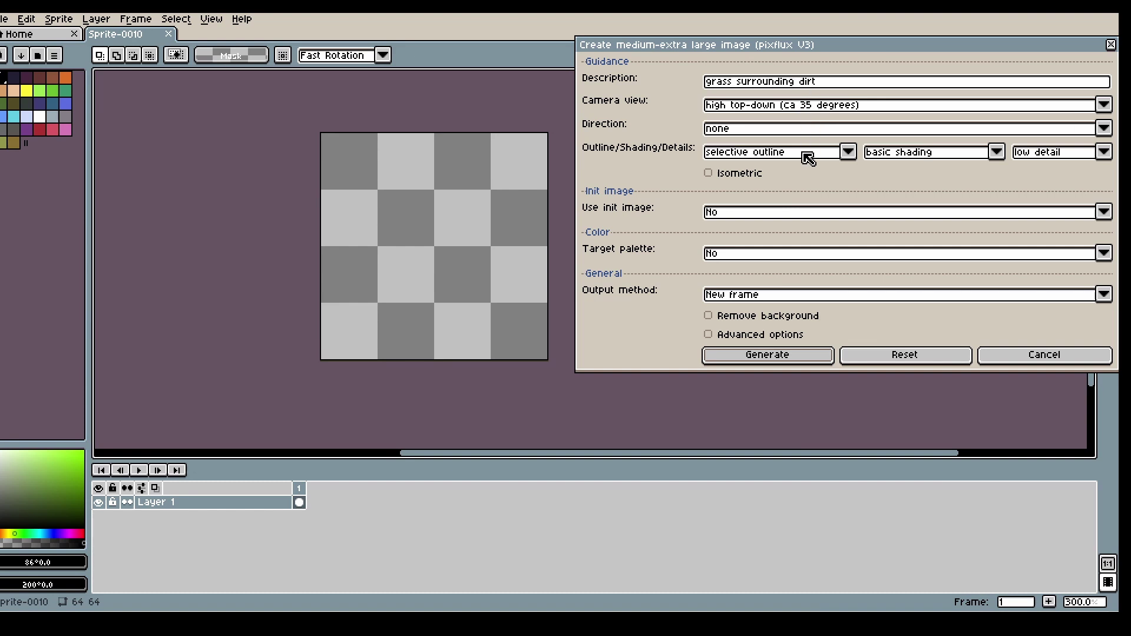
pyautogui.click(768, 355)
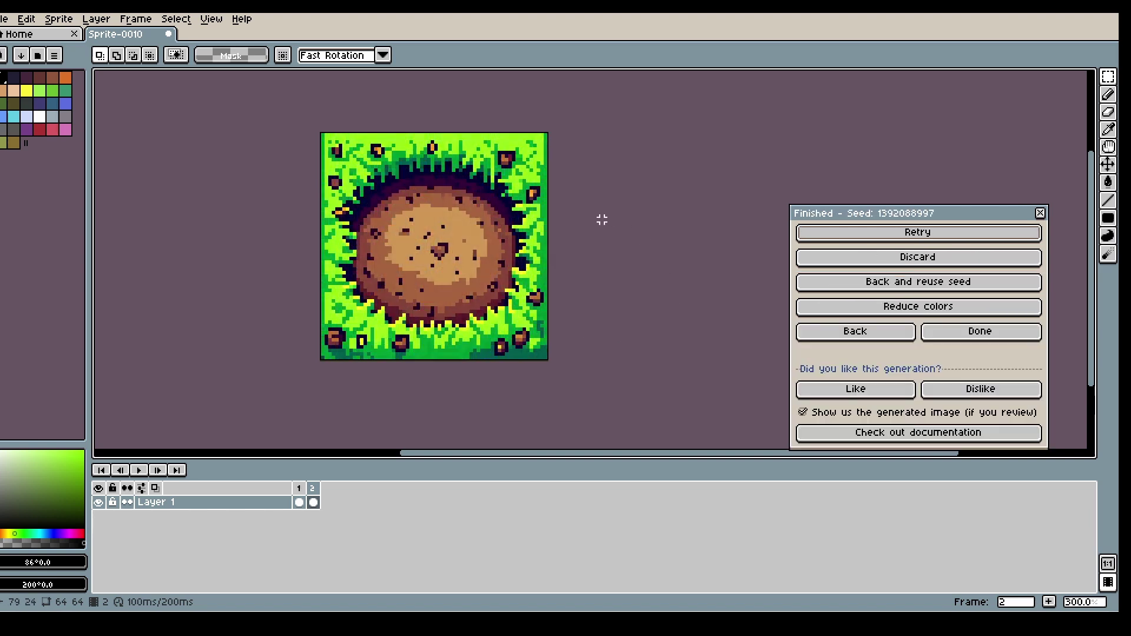
# Step: Enlarge the canvas to 80 × 80 px, keeping the existing image anchored at the upper-left corner
pyautogui.click(58, 19)
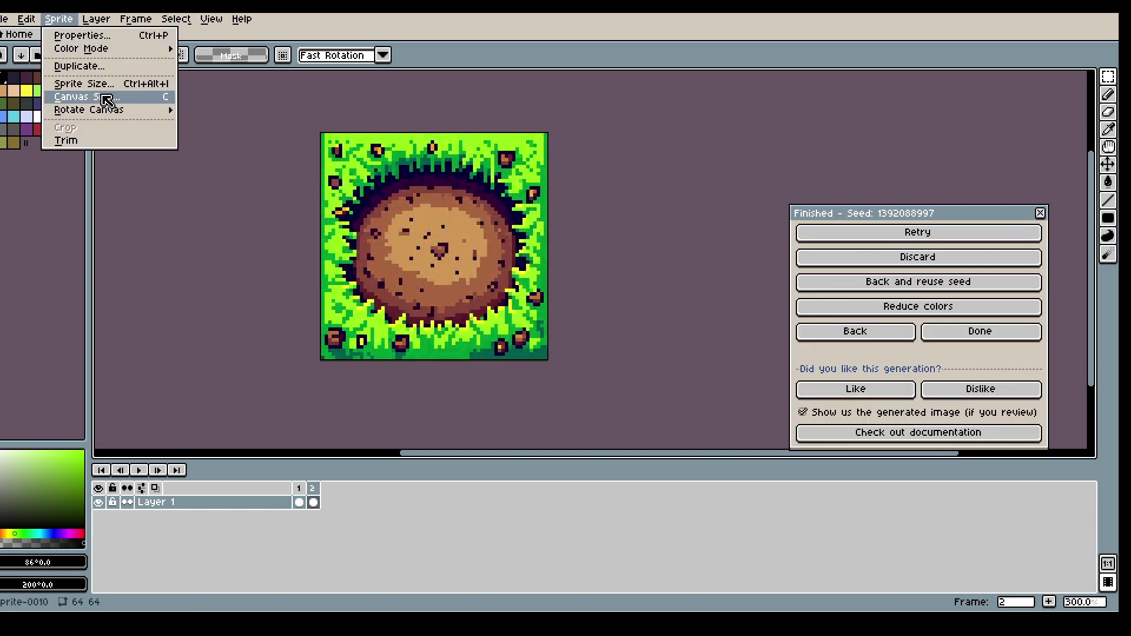
pyautogui.click(100, 96)
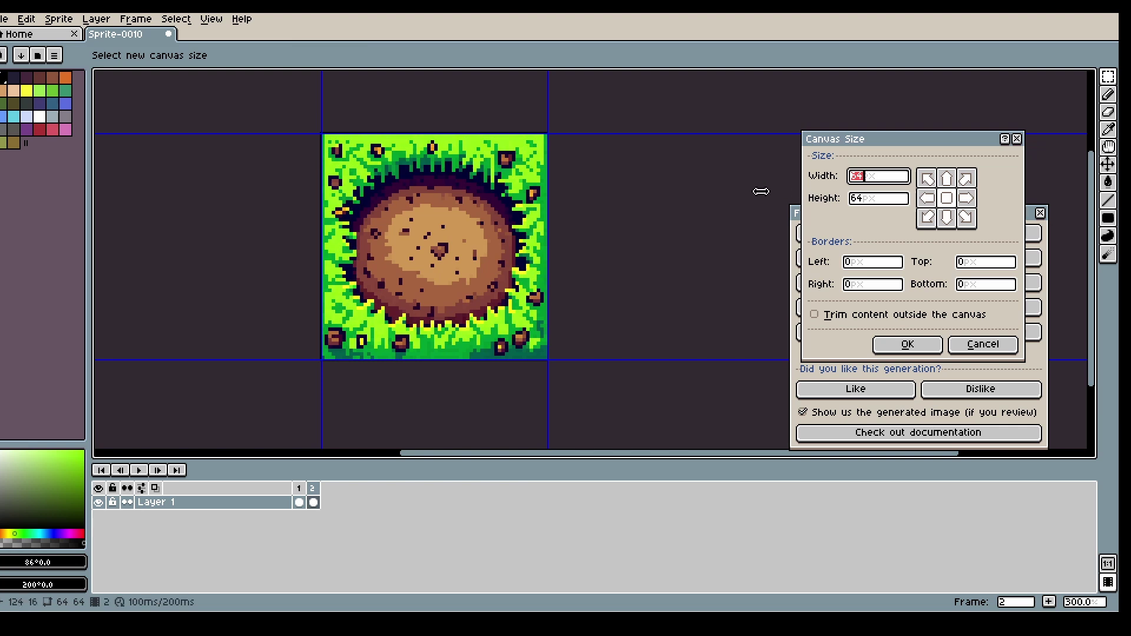
pyautogui.write('80')
pyautogui.press('Tab')
pyautogui.write('80')
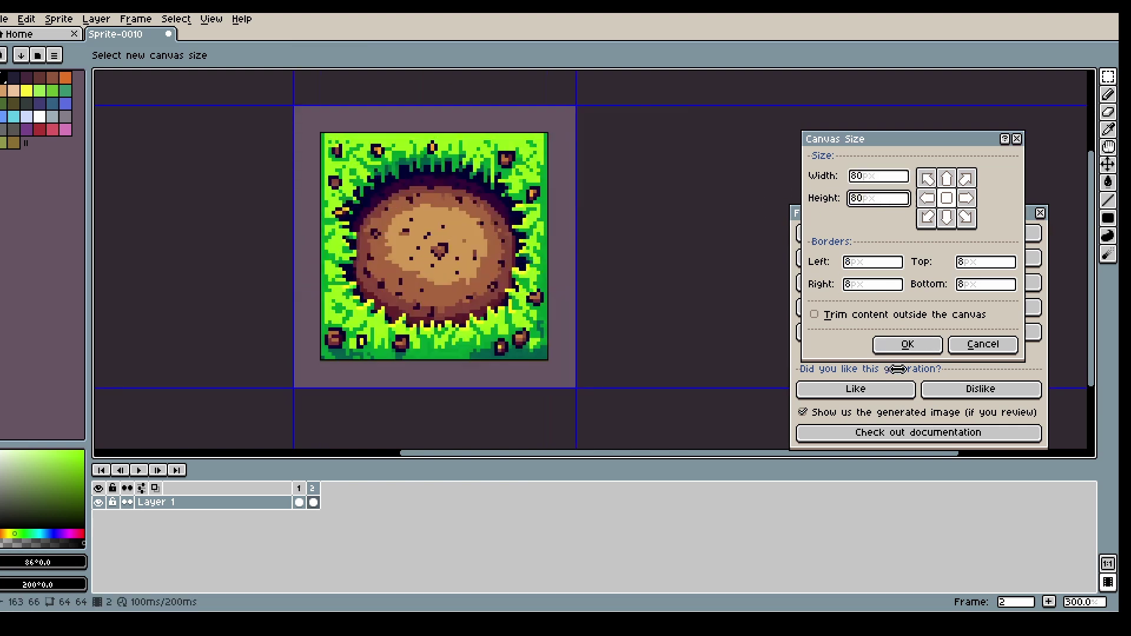
pyautogui.click(929, 179)
pyautogui.click(928, 345)
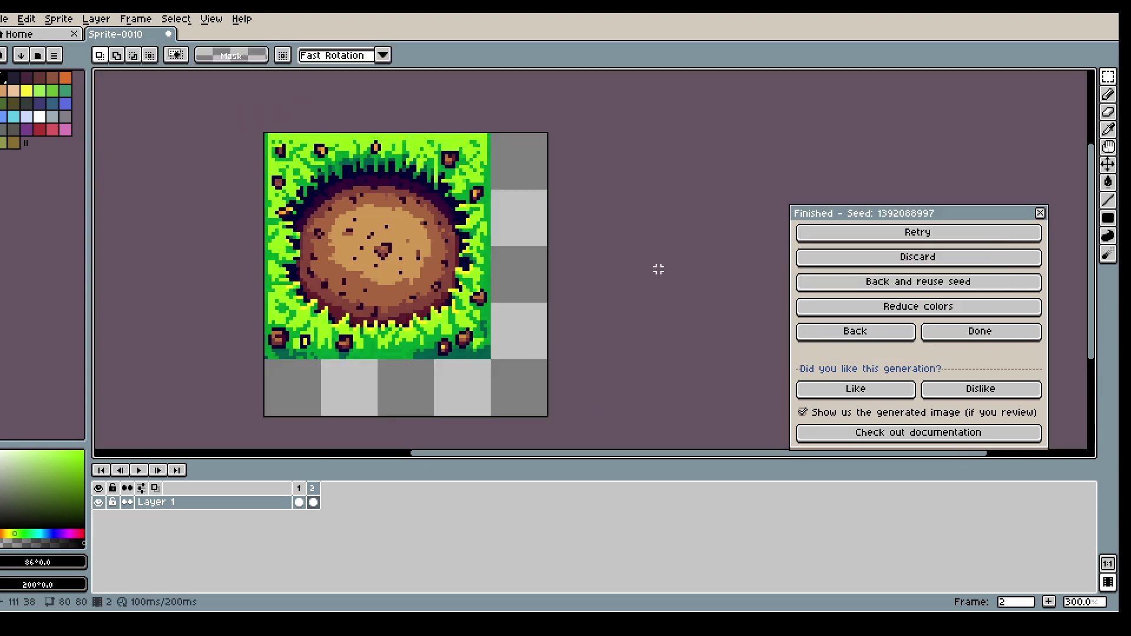
# Step: With snap to grid on, split the dirt image into four quarters by moving its right half 16 px right and its lower half 16 px down
pyautogui.hotkey('shift', 's')
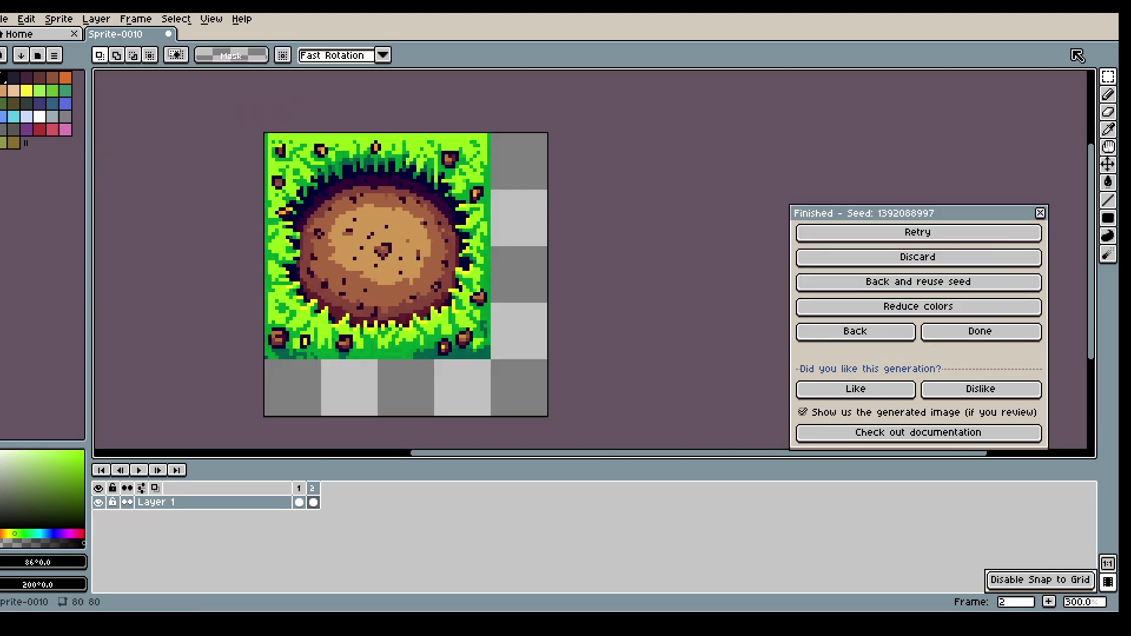
pyautogui.click(1108, 78)
pyautogui.moveTo(378, 134); pyautogui.dragTo(490, 359)
pyautogui.moveTo(424, 319); pyautogui.dragTo(480, 318)
pyautogui.moveTo(644, 346); pyautogui.dragTo(214, 260)
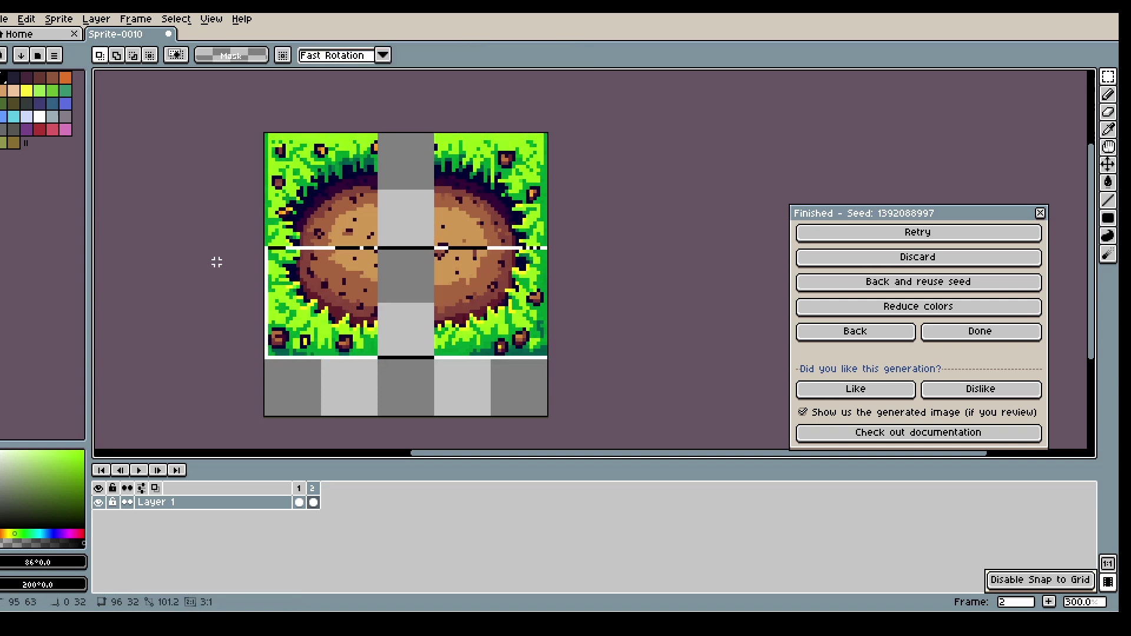
pyautogui.moveTo(429, 267); pyautogui.dragTo(429, 322)
# Step: Leave the finished image generation and open the Create map tool beside the canvas
pyautogui.click(857, 331)
pyautogui.click(1055, 356)
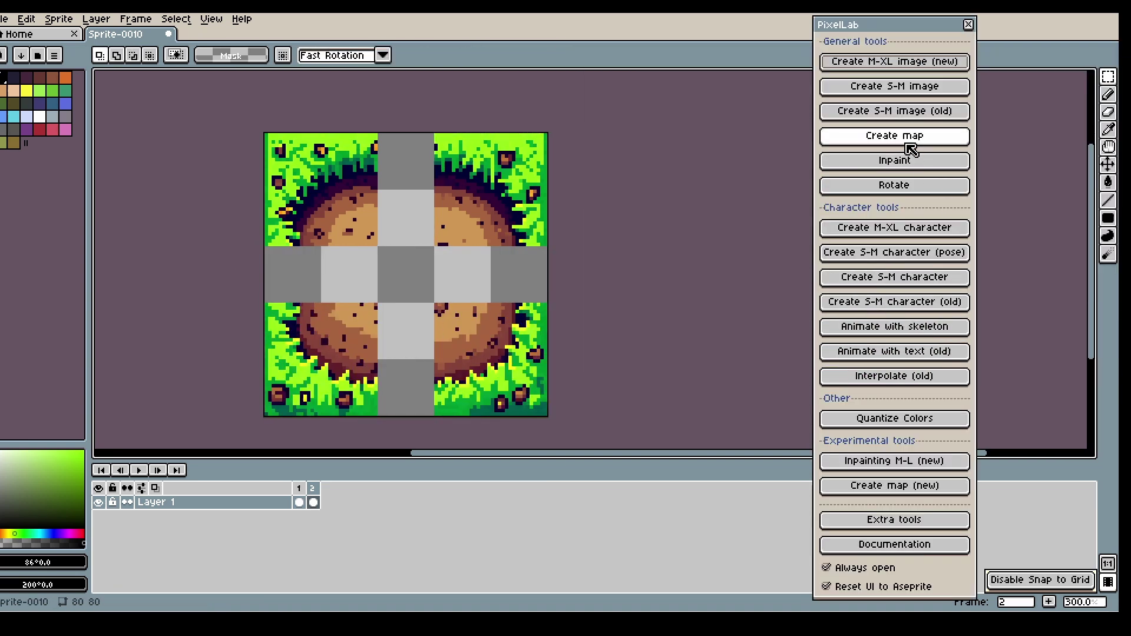
pyautogui.click(909, 150)
pyautogui.click(575, 333)
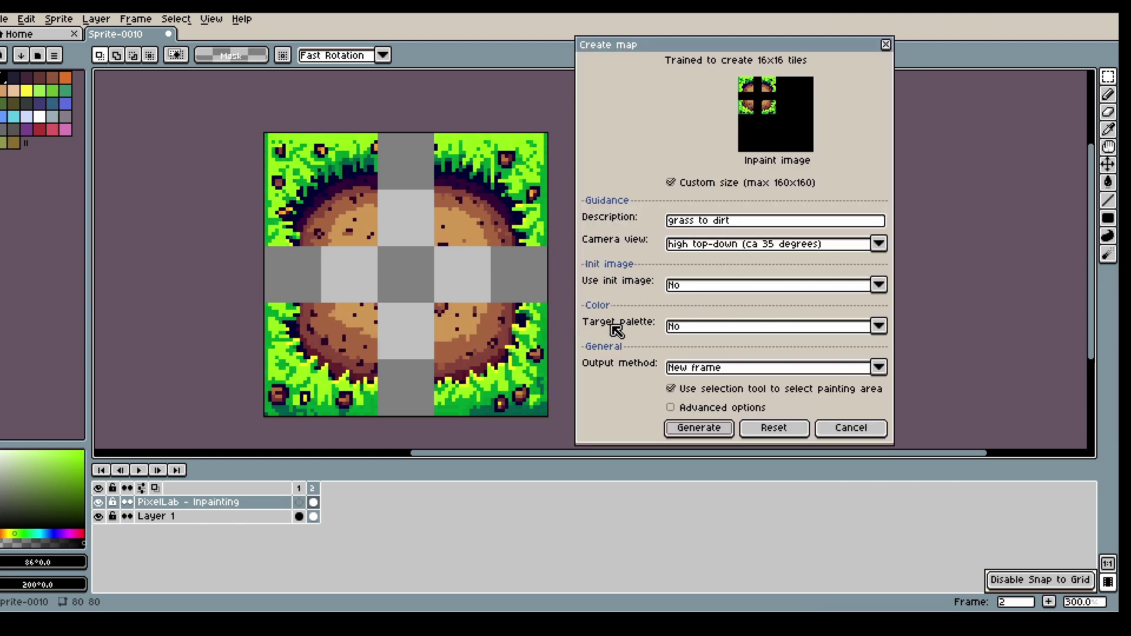
pyautogui.moveTo(778, 47); pyautogui.dragTo(869, 45)
# Step: Generate the missing cross-shaped area from "grass to dirt", with custom size on and the selection-based painting area off
pyautogui.click(801, 178)
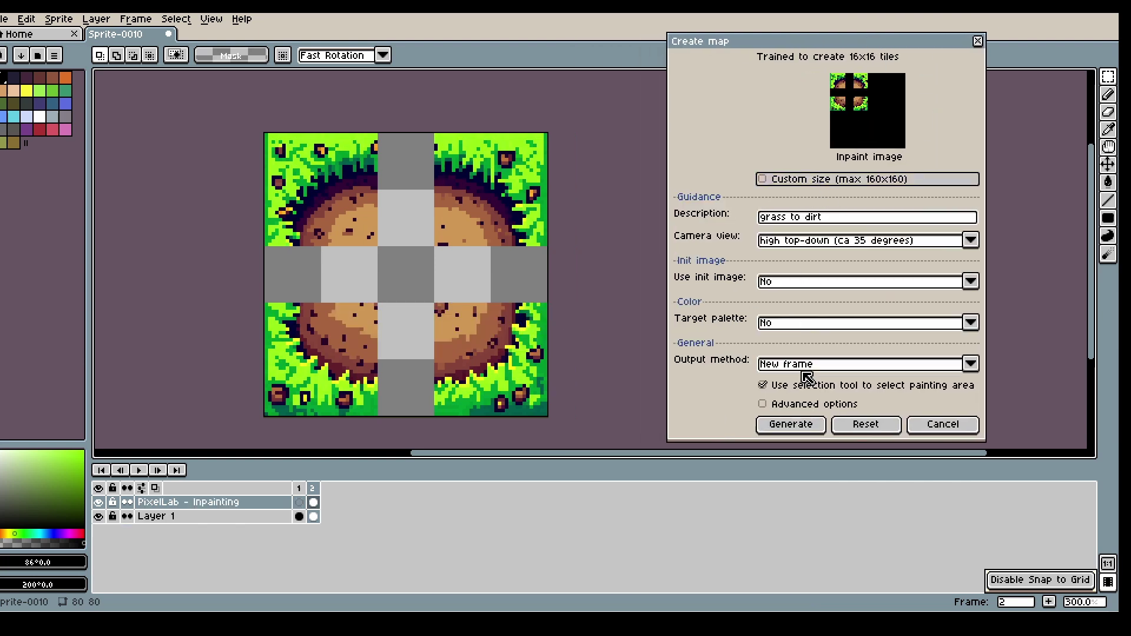
pyautogui.click(805, 387)
pyautogui.click(877, 109)
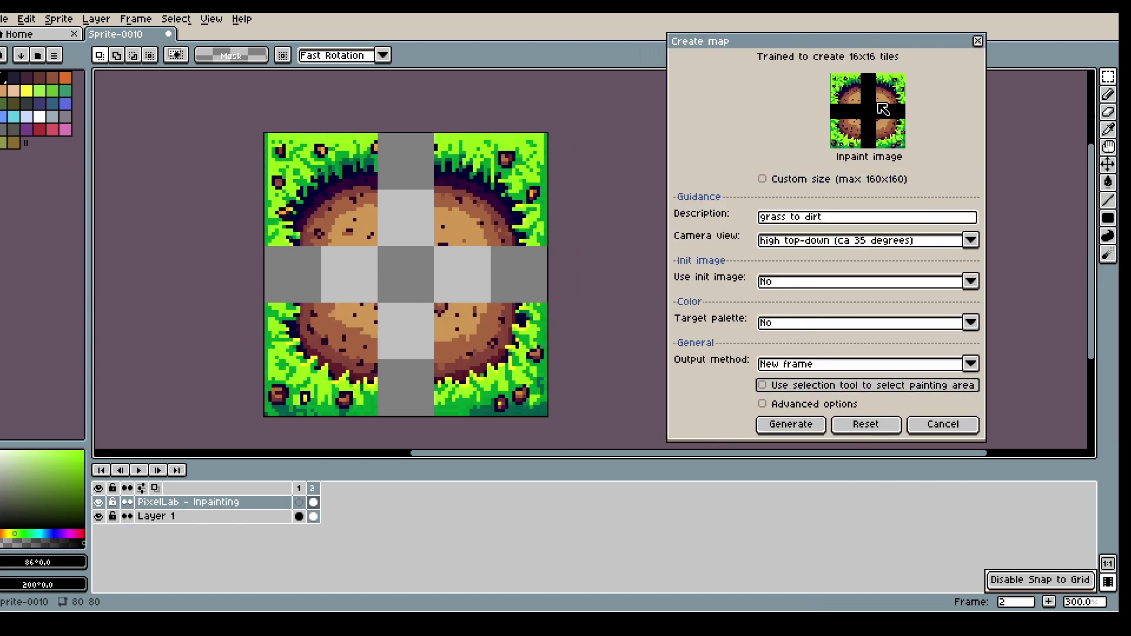
pyautogui.click(783, 426)
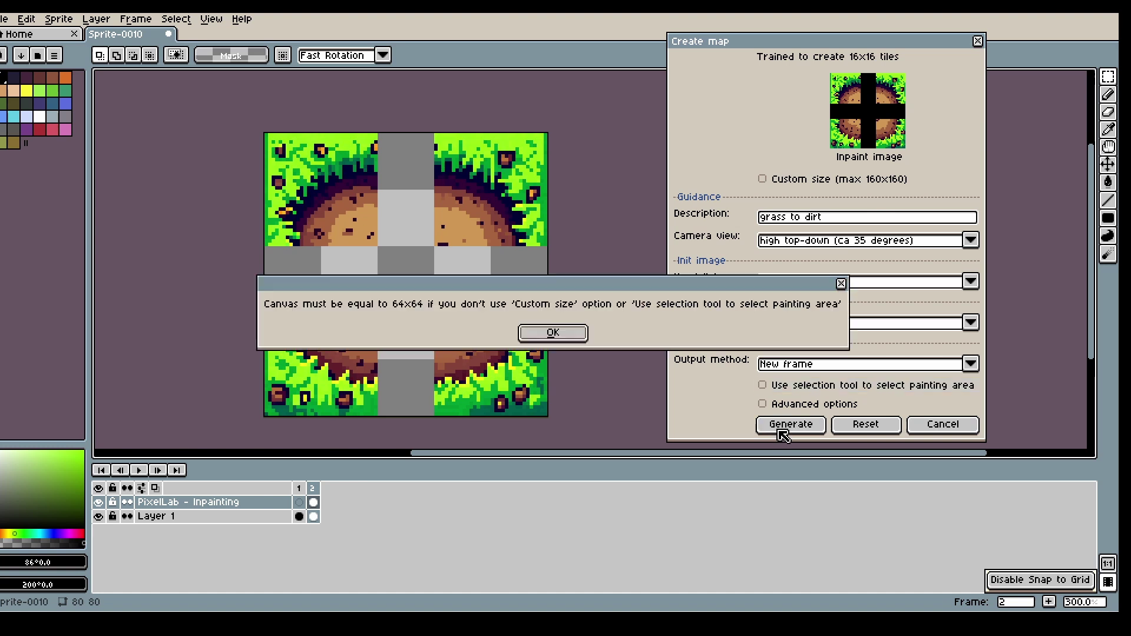
pyautogui.click(558, 339)
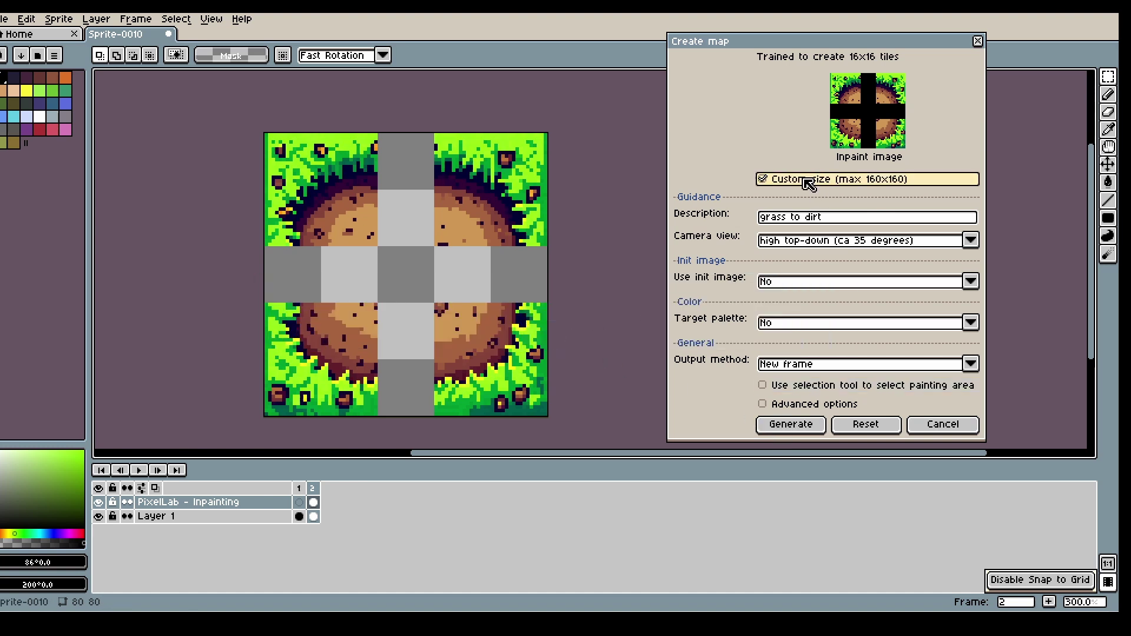
pyautogui.click(802, 424)
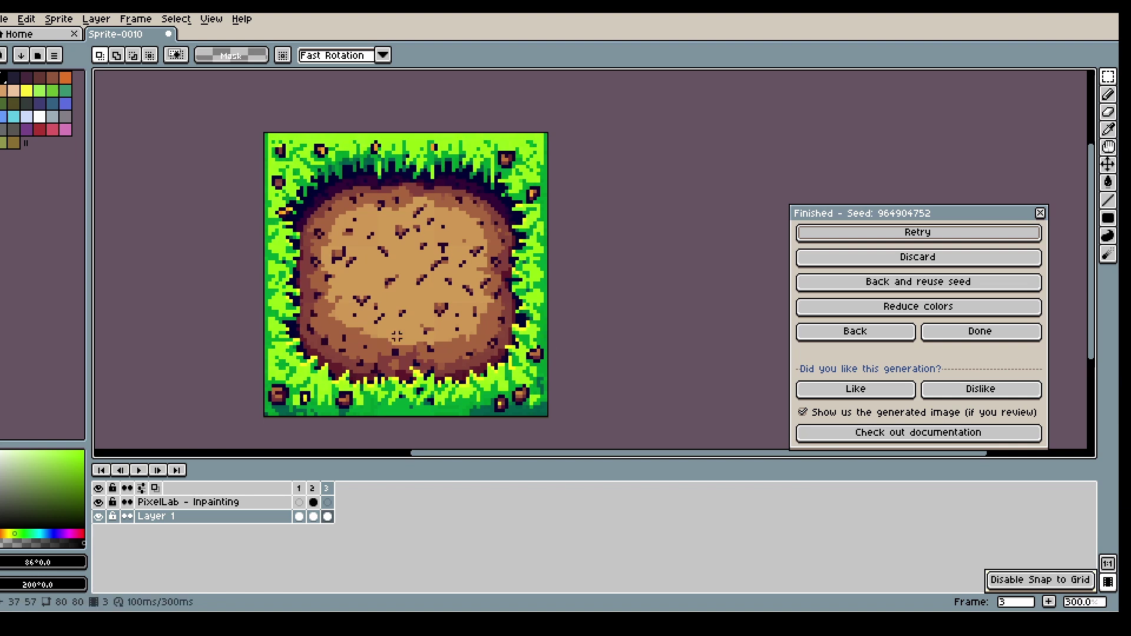
# Step: Enlarge the canvas to 160 × 160 px, keeping the existing image anchored at the upper-left corner
pyautogui.click(59, 18)
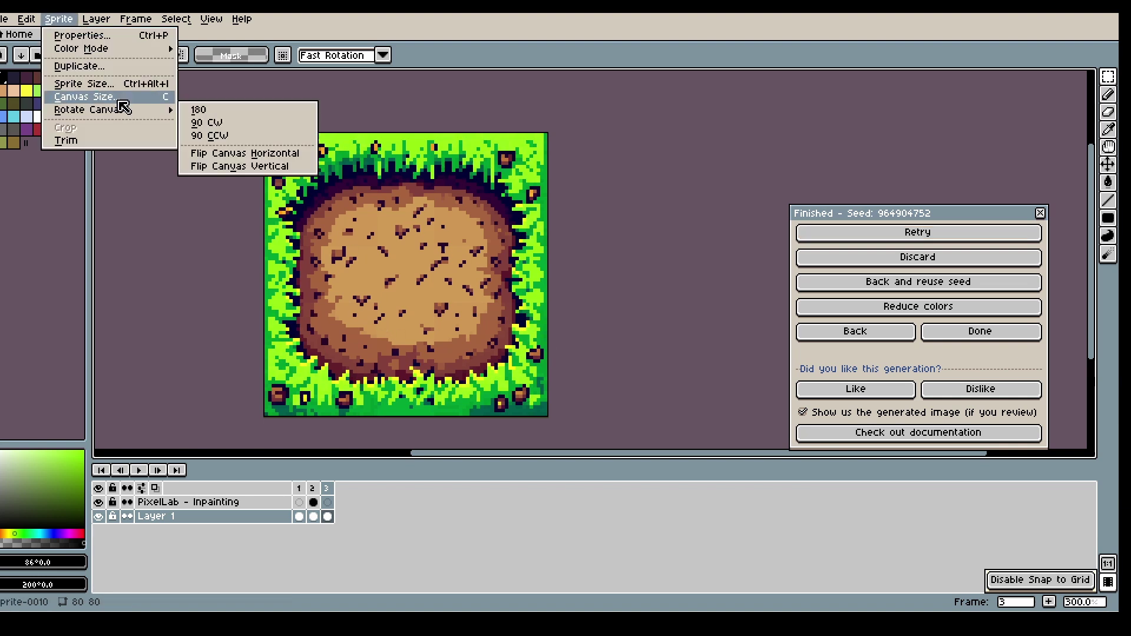
pyautogui.click(121, 100)
pyautogui.write('160')
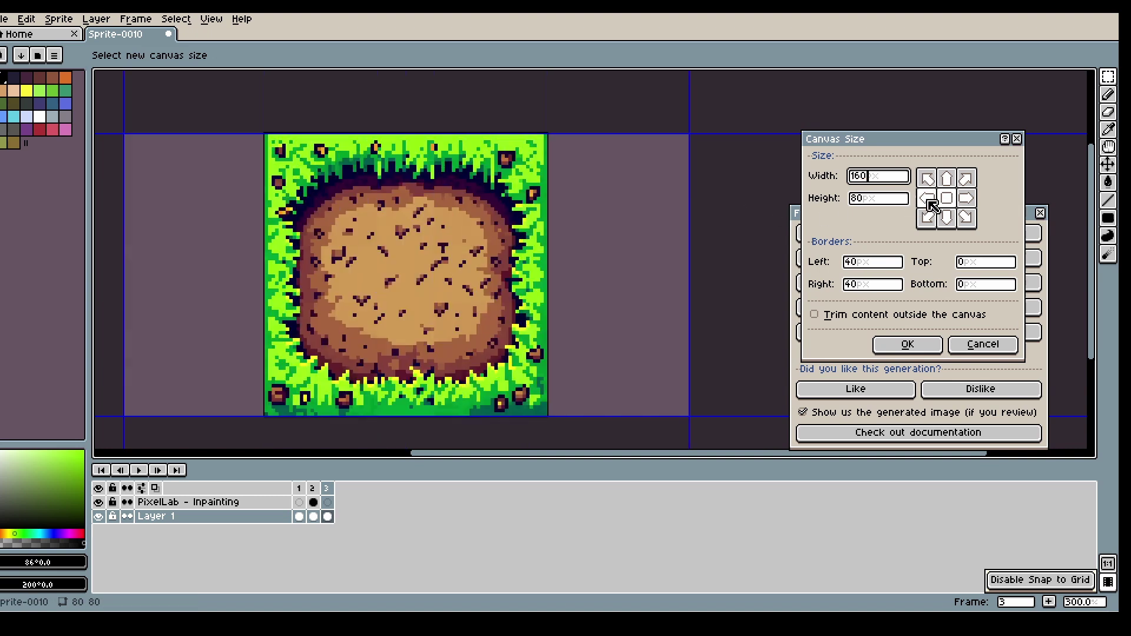
pyautogui.click(931, 204)
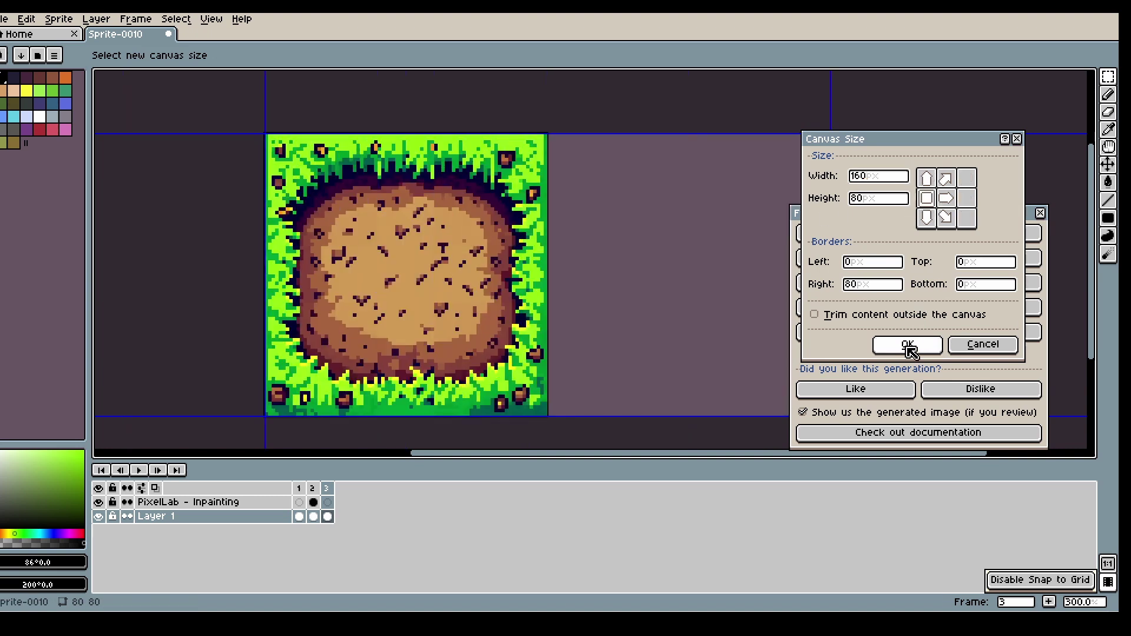
pyautogui.doubleClick(866, 199)
pyautogui.write('160')
pyautogui.click(927, 178)
pyautogui.click(907, 344)
# Step: Copy the dirt patch's left grass edge and stack the copies down the right side of the empty upper-right quadrant
pyautogui.scroll(-2, 277, 326)
pyautogui.scroll(-1, 260, 378)
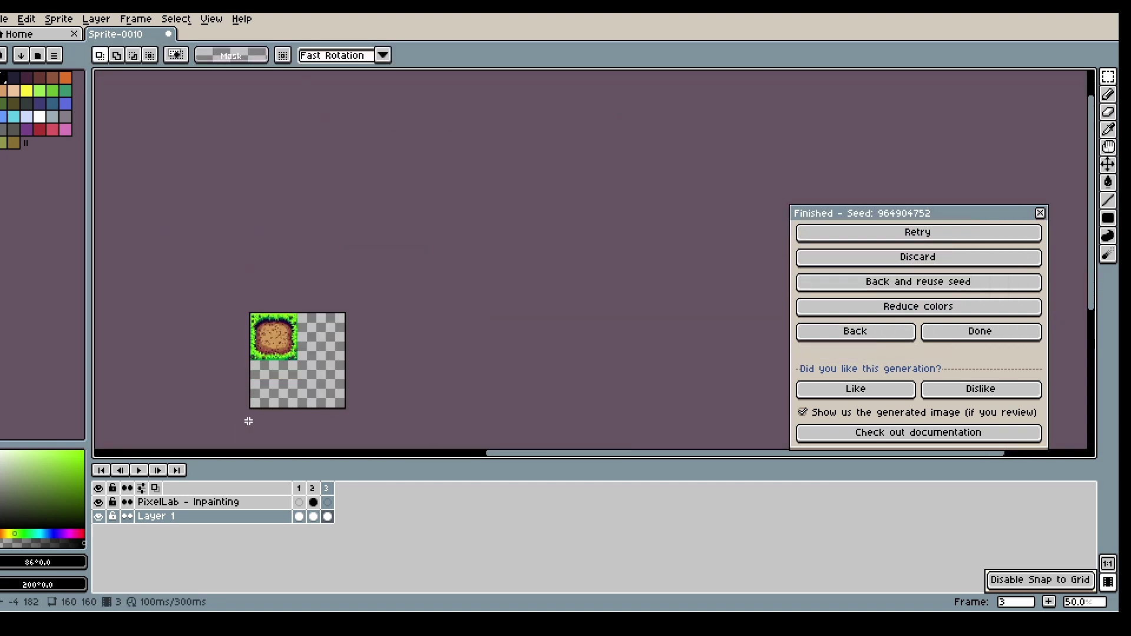
pyautogui.scroll(1, 247, 413)
pyautogui.scroll(1, 253, 329)
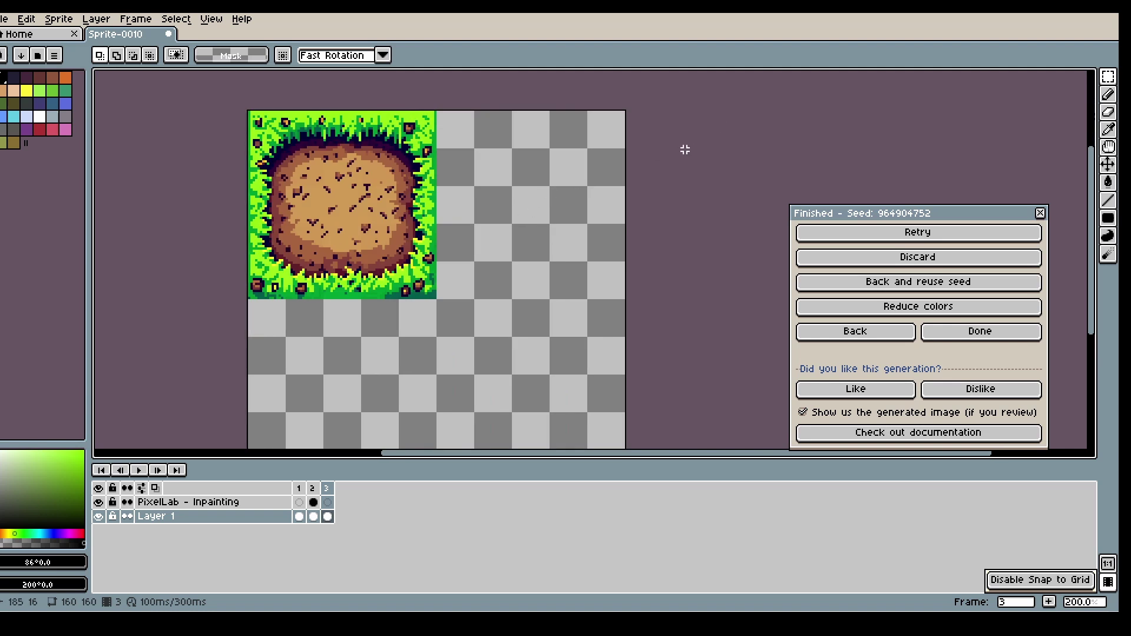
pyautogui.moveTo(248, 111); pyautogui.dragTo(569, 275)
pyautogui.hotkey('ctrl', 'c')
pyautogui.hotkey('ctrl', 'v')
pyautogui.moveTo(526, 190); pyautogui.dragTo(567, 166)
pyautogui.hotkey('ctrl', 'c')
pyautogui.hotkey('ctrl', 'v')
pyautogui.moveTo(545, 115); pyautogui.dragTo(567, 280)
pyautogui.hotkey('ctrl', 'v')
pyautogui.moveTo(252, 189); pyautogui.dragTo(601, 169)
pyautogui.moveTo(601, 169); pyautogui.dragTo(601, 245)
pyautogui.moveTo(602, 244); pyautogui.dragTo(601, 283)
pyautogui.click(669, 265)
# Step: Copy the dirt patch's right grass edge and stack the copies down the left side of the upper-right quadrant
pyautogui.moveTo(433, 191); pyautogui.dragTo(498, 212)
pyautogui.moveTo(498, 212); pyautogui.dragTo(499, 283)
pyautogui.moveTo(498, 283); pyautogui.dragTo(498, 170)
pyautogui.moveTo(499, 169)
pyautogui.mouseDown()
pyautogui.moveTo(499, 132)
pyautogui.moveTo(539, 288)
pyautogui.mouseUp()
pyautogui.click(499, 215)
# Step: Sample the bright grass green #96FF10 and fill the gap between the two grass edges with a solid rectangle
pyautogui.keyDown('alt'); pyautogui.click(267, 137); pyautogui.keyUp('alt')
pyautogui.click(1109, 218)
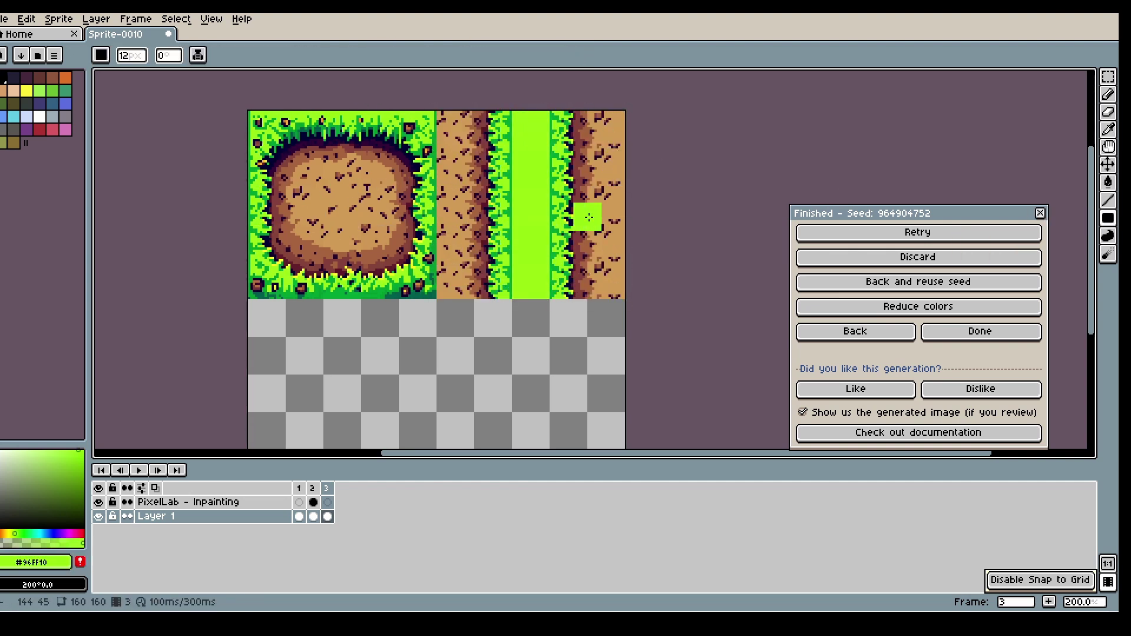
# Step: Return to the Create map settings and change the description to "grass between dirt"
pyautogui.press('i')
pyautogui.click(847, 330)
pyautogui.moveTo(828, 219); pyautogui.dragTo(759, 219)
pyautogui.write('grass between dirt')
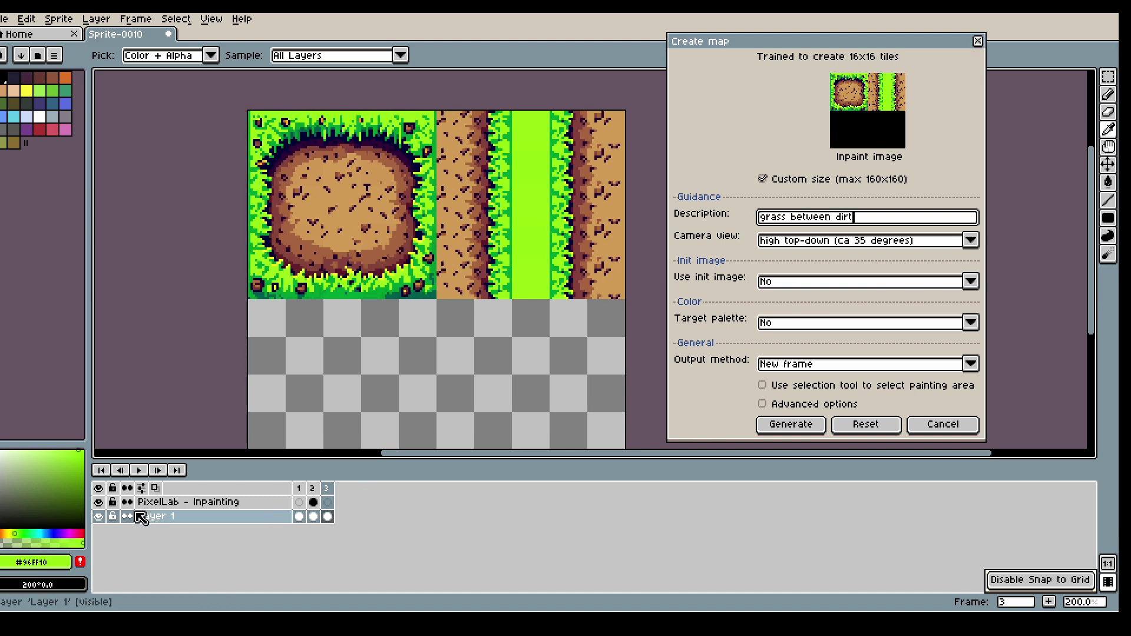
# Step: Cover the plain green strip with a filled black rectangle in frame 3 of the PixelLab - Inpainting layer
pyautogui.click(1, 526)
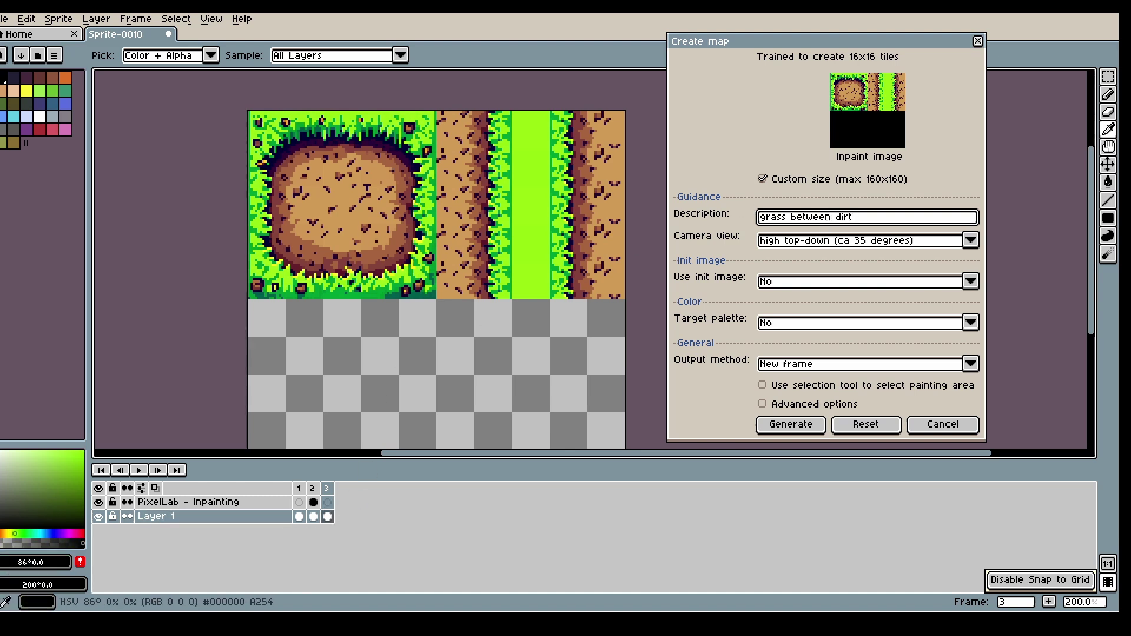
pyautogui.click(1108, 218)
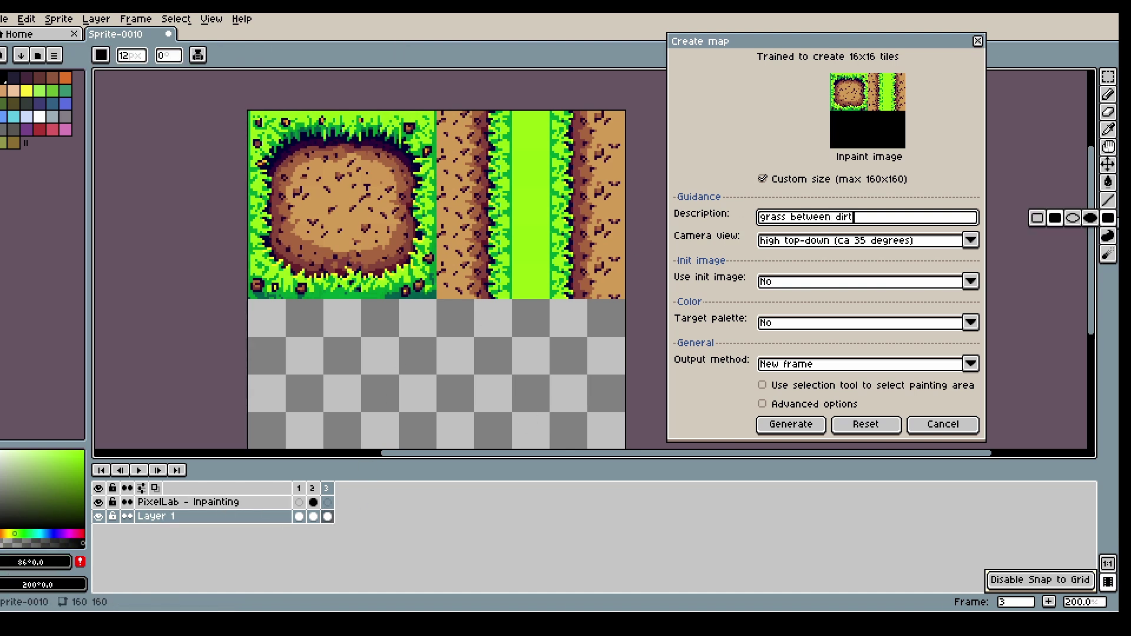
pyautogui.click(327, 505)
pyautogui.moveTo(522, 121); pyautogui.dragTo(542, 286)
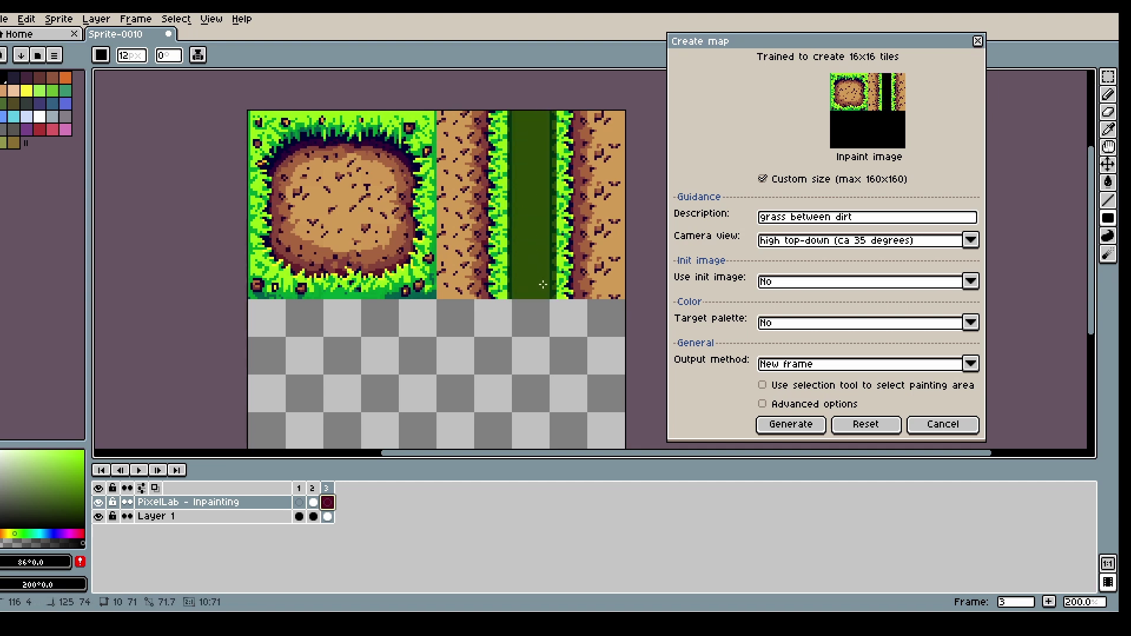
# Step: Turn snap to grid back on and select the 80 × 80 px upper-right quadrant with the marquee
pyautogui.press('m')
pyautogui.moveTo(438, 112); pyautogui.dragTo(650, 304)
pyautogui.hotkey('ctrl', 'd')
pyautogui.hotkey('shift', 's')
pyautogui.moveTo(440, 115); pyautogui.dragTo(627, 301)
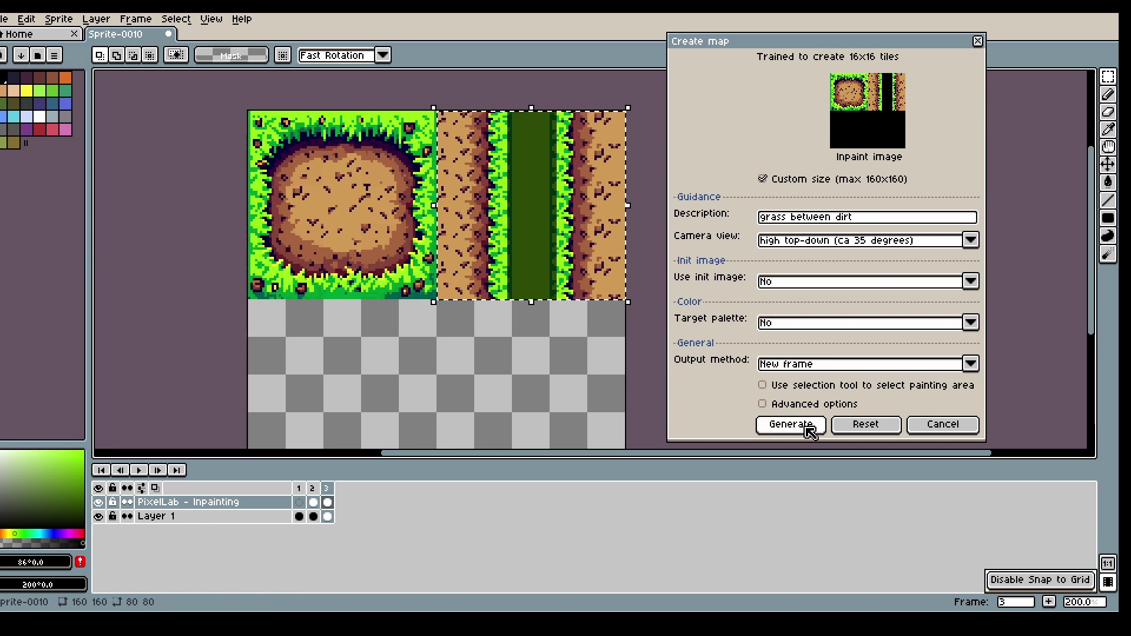
# Step: Set the target palette to Current image and start the map generation
pyautogui.click(782, 325)
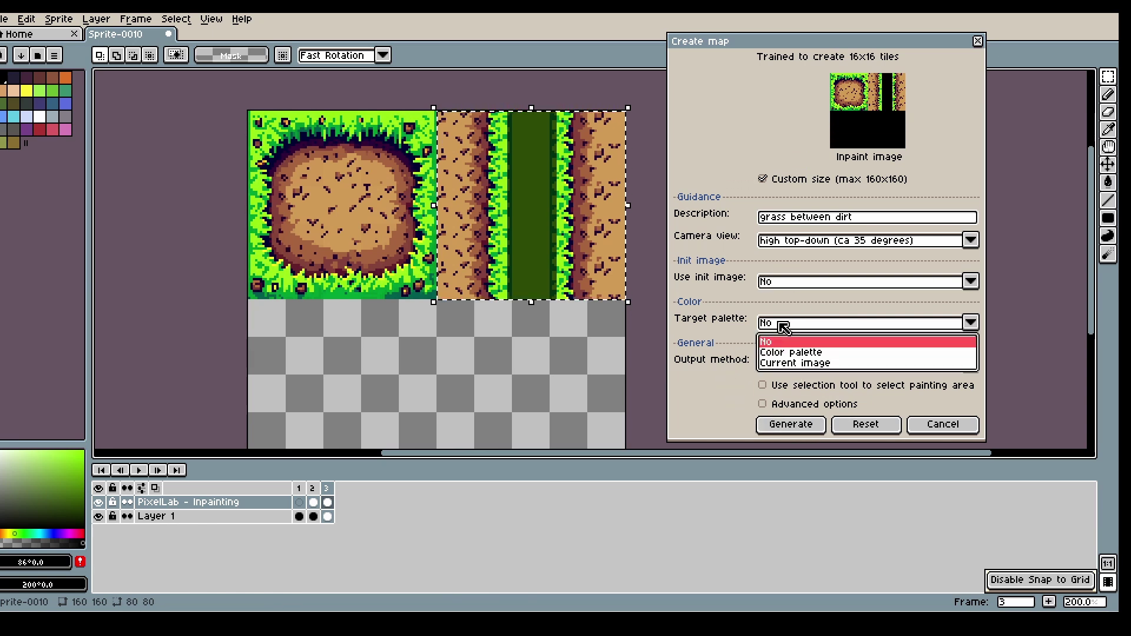
pyautogui.click(799, 364)
pyautogui.click(793, 426)
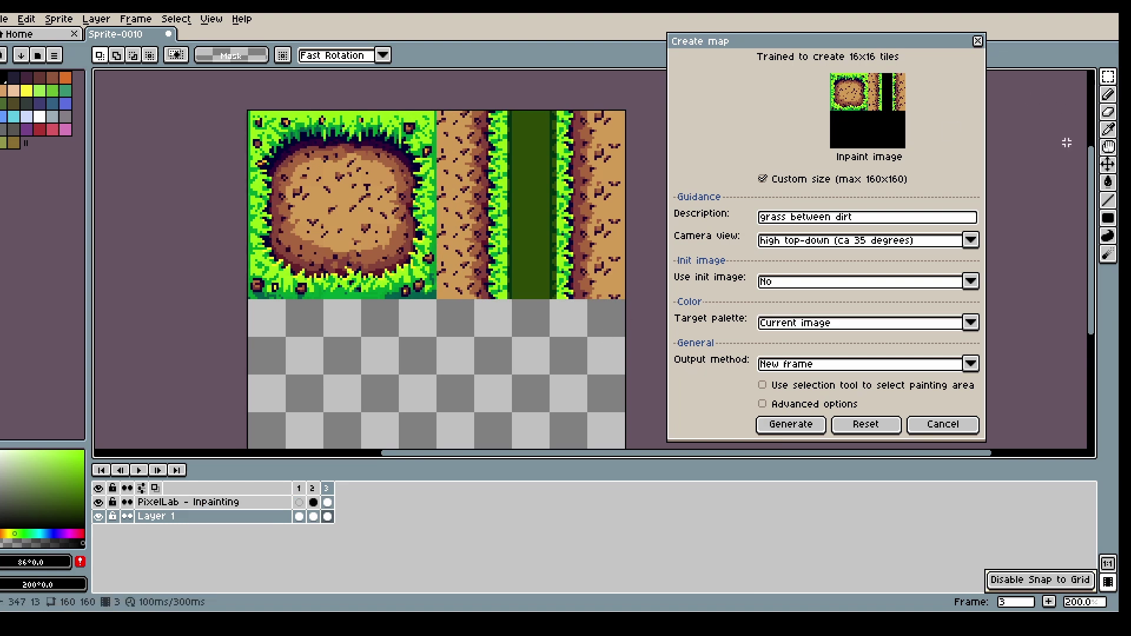
# Step: Enable choosing the painting area with the selection tool and select the 80 × 80 px upper-right quadrant
pyautogui.click(762, 385)
pyautogui.click(1113, 76)
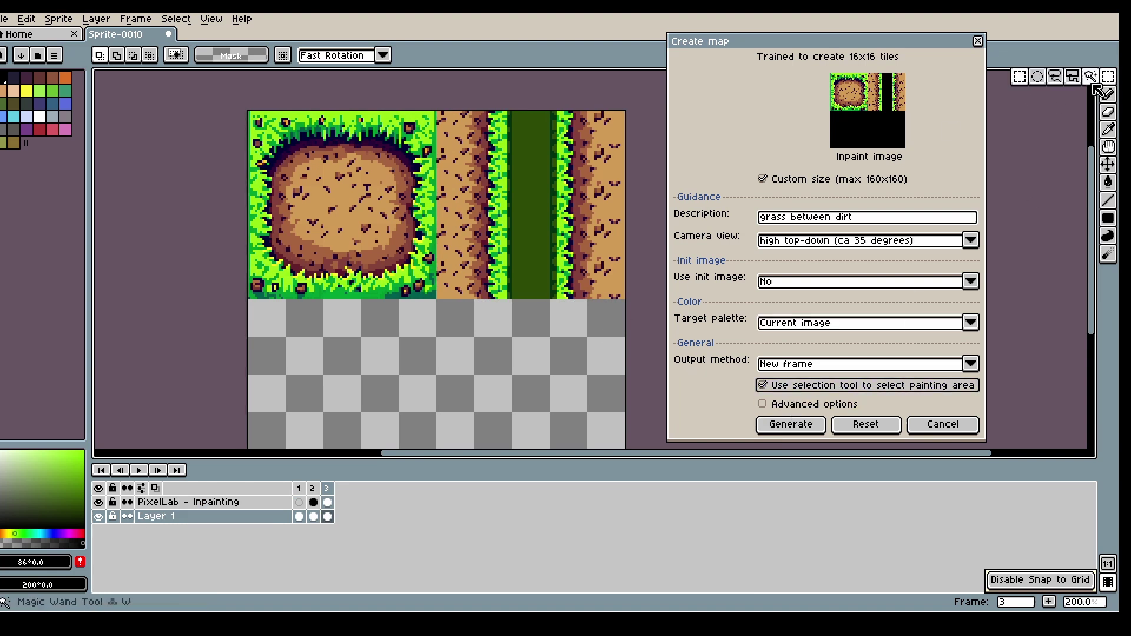
pyautogui.moveTo(445, 107); pyautogui.dragTo(626, 301)
# Step: Use the current artwork as init image with a strength of 200 and generate the grass strip
pyautogui.click(831, 282)
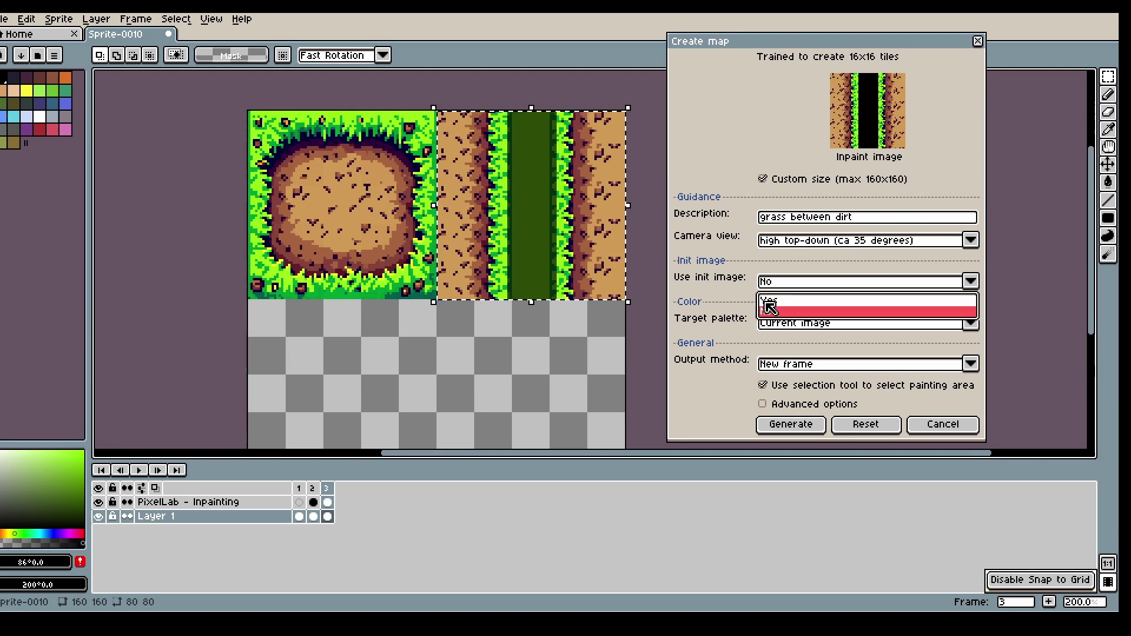
pyautogui.click(831, 309)
pyautogui.moveTo(835, 394); pyautogui.dragTo(831, 393)
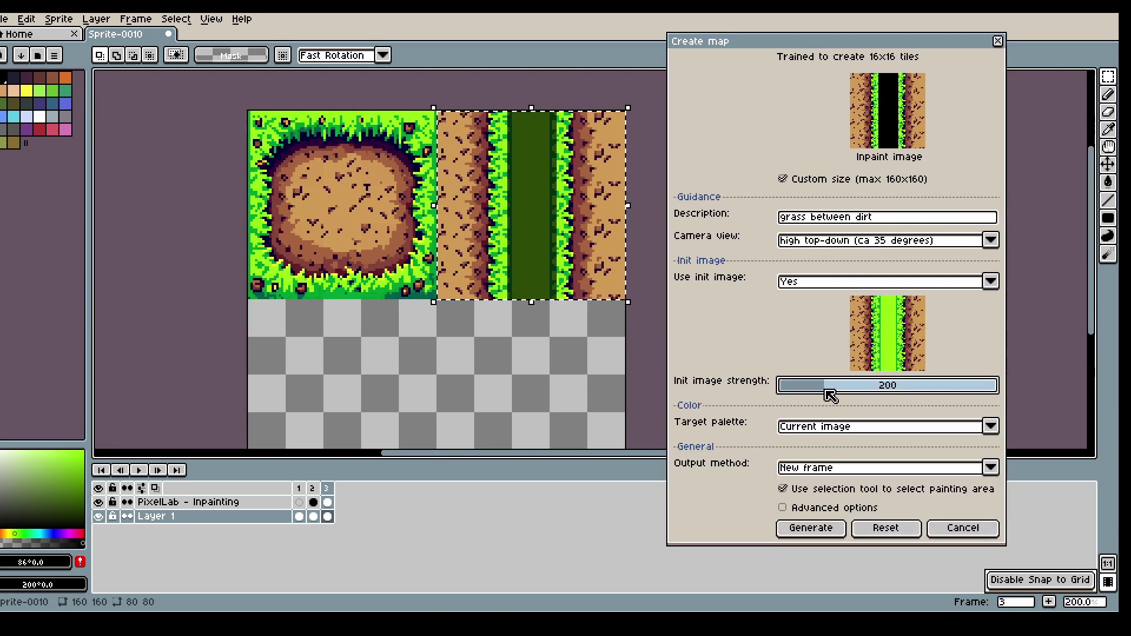
pyautogui.click(835, 529)
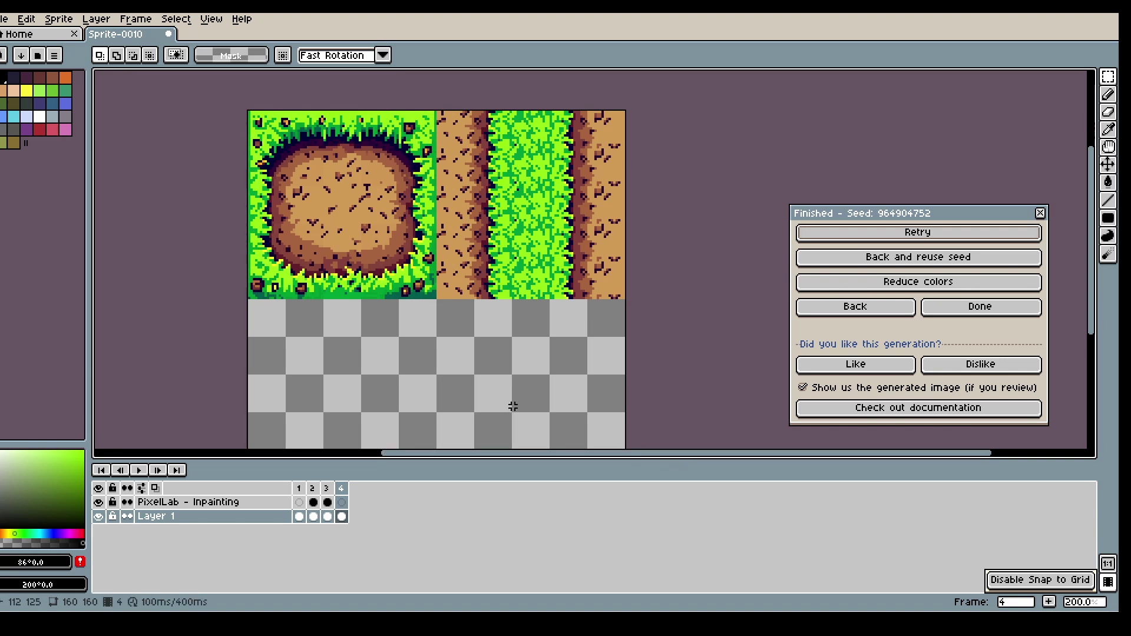
pyautogui.scroll(-1, 515, 409)
pyautogui.scroll(1, 469, 397)
pyautogui.scroll(-1, 462, 412)
pyautogui.scroll(1, 455, 434)
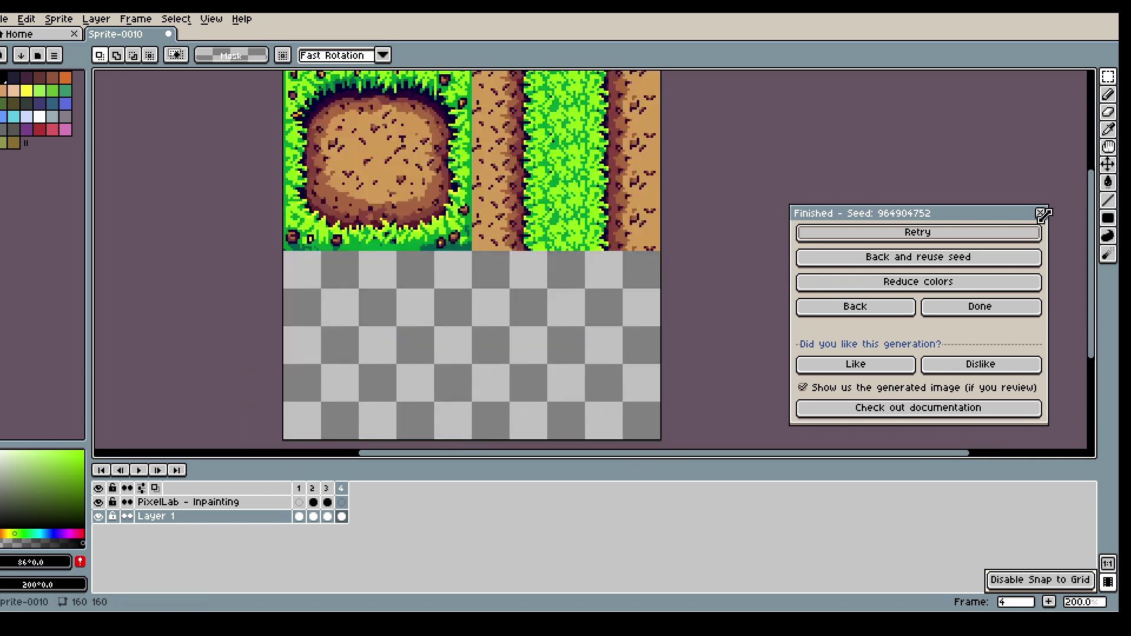
pyautogui.moveTo(1092, 222); pyautogui.dragTo(1096, 213)
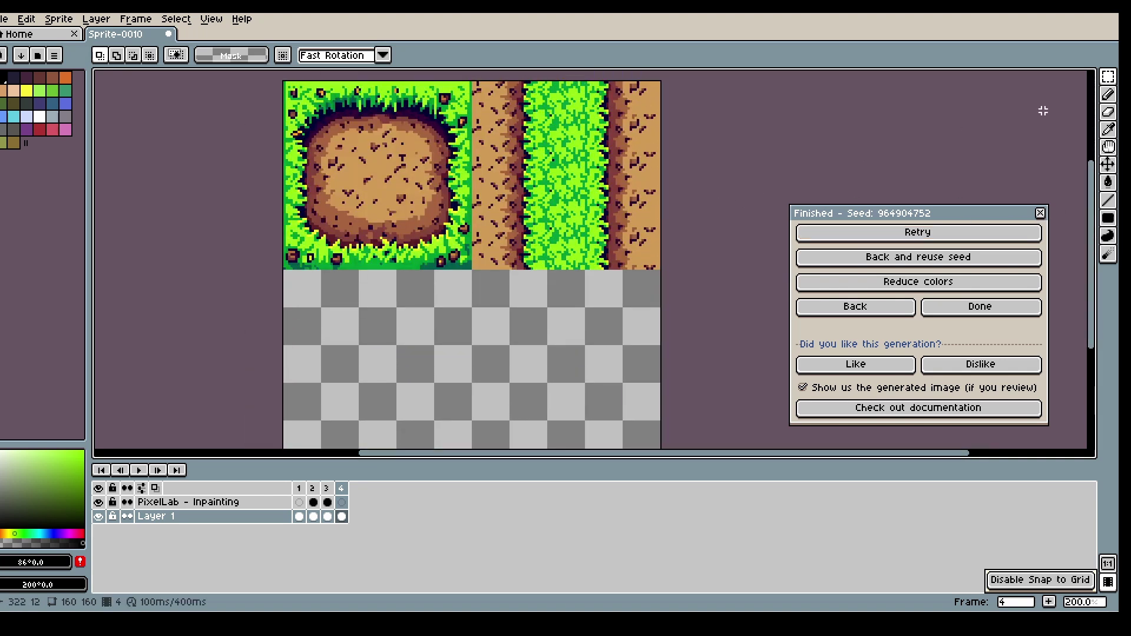
pyautogui.press('m')
pyautogui.moveTo(358, 83); pyautogui.dragTo(399, 158)
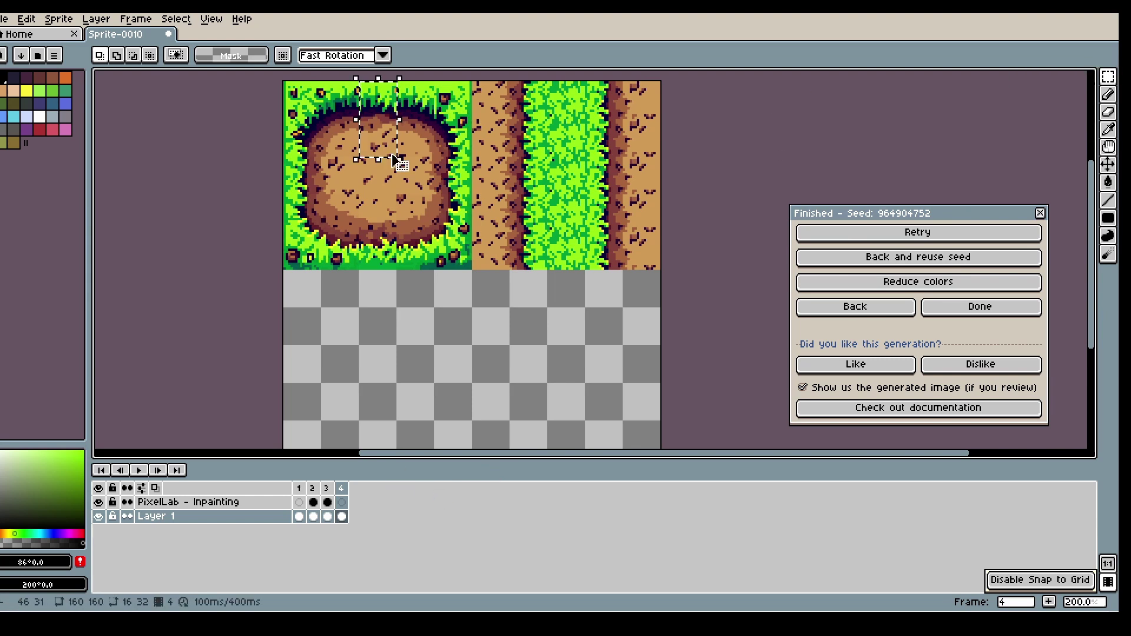
pyautogui.click(633, 126)
# Step: Copy the 80 × 80 px vertical grass strip from the upper-right quadrant into the lower-left quadrant
pyautogui.moveTo(677, 76); pyautogui.dragTo(323, 449)
pyautogui.scroll(-2, 513, 342)
pyautogui.scroll(2, 529, 350)
pyautogui.click(530, 350)
pyautogui.scroll(-1, 413, 221)
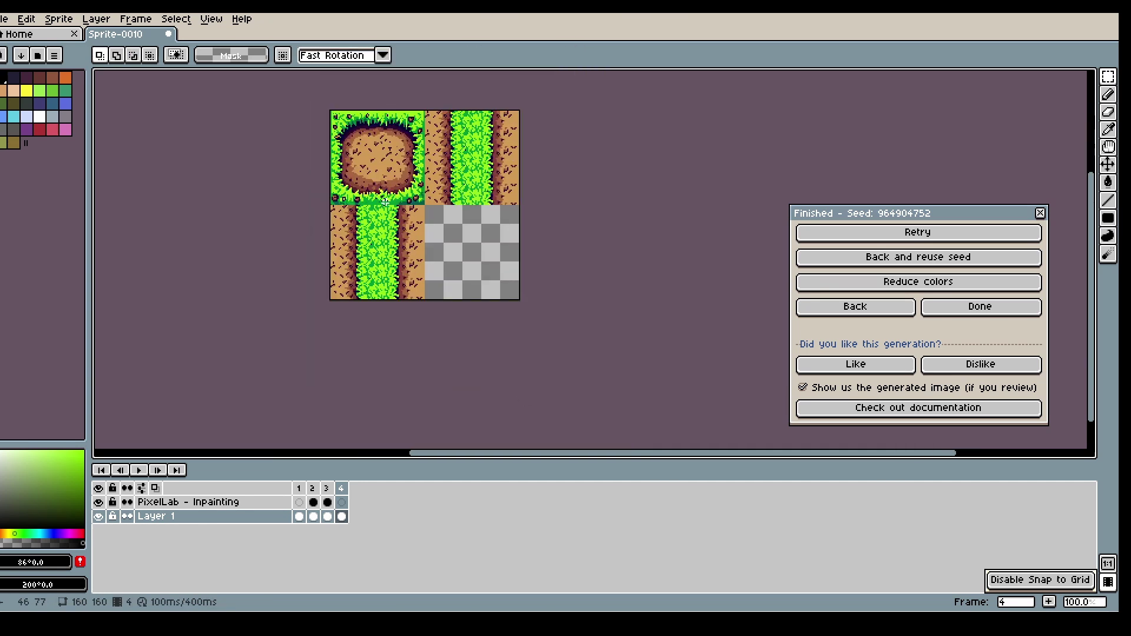
# Step: Copy the 16 × 32 px grass edge from above the dirt patch onto the lower end of the lower-left grass strip
pyautogui.scroll(1, 371, 106)
pyautogui.moveTo(347, 113)
pyautogui.mouseDown()
pyautogui.moveTo(407, 172)
pyautogui.moveTo(419, 167)
pyautogui.moveTo(361, 113)
pyautogui.moveTo(415, 196)
pyautogui.mouseUp()
pyautogui.click(419, 168)
pyautogui.scroll(-2, 420, 220)
pyautogui.scroll(2, 423, 249)
pyautogui.moveTo(410, 141); pyautogui.dragTo(407, 293)
pyautogui.scroll(2, 439, 260)
pyautogui.click(442, 281)
# Step: Paste further copies of the grass edge piece side by side until they span the lower end of the strip
pyautogui.scroll(-1, 396, 258)
pyautogui.scroll(1, 391, 176)
pyautogui.moveTo(358, 113); pyautogui.dragTo(305, 395)
pyautogui.hotkey('ctrl', 'c')
pyautogui.hotkey('ctrl', 'v')
pyautogui.click(475, 362)
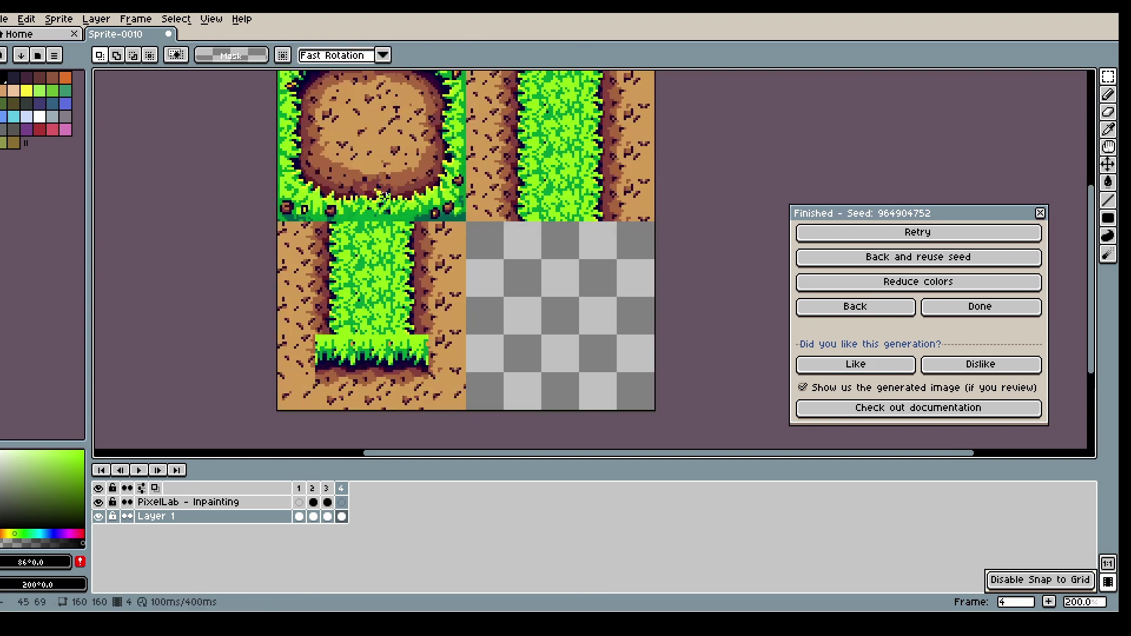
# Step: On frame 4 of the PixelLab - Inpainting layer, mask both lower corners of the strip with filled black rectangles
pyautogui.click(341, 502)
pyautogui.press('u')
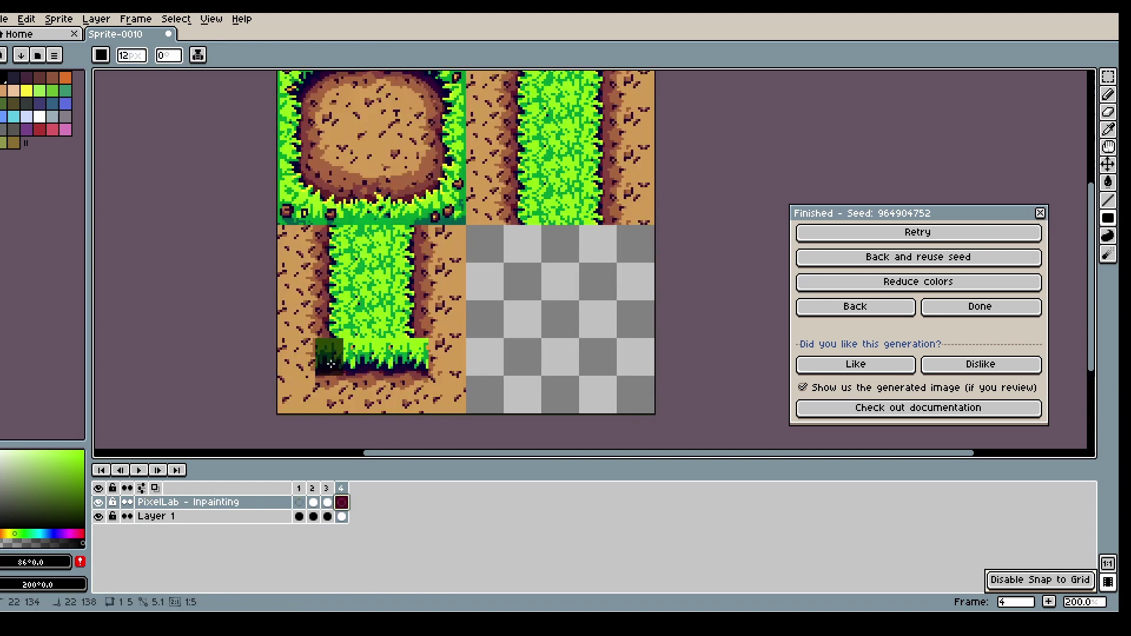
pyautogui.moveTo(320, 355); pyautogui.dragTo(336, 375)
pyautogui.moveTo(407, 349); pyautogui.dragTo(419, 376)
# Step: Return to the map generation settings and select the 80 × 80 px lower-left quadrant as the painting area
pyautogui.click(855, 307)
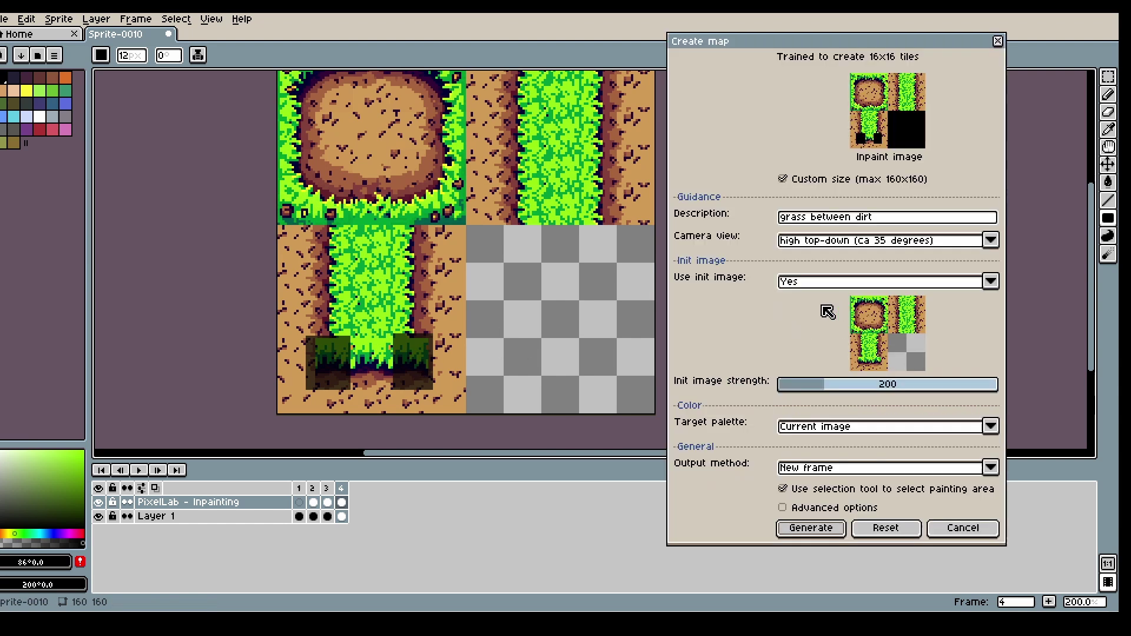
pyautogui.press('w')
pyautogui.moveTo(279, 225); pyautogui.dragTo(469, 415)
pyautogui.click(808, 528)
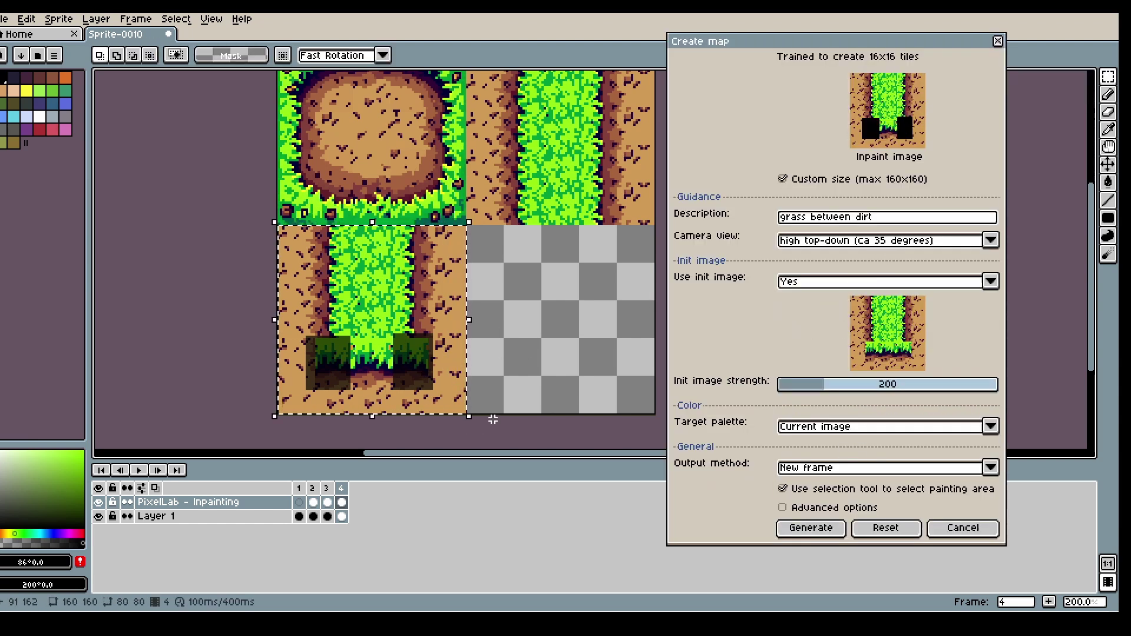
# Step: Hide the inpainting layer and reshape the strip's lower-left corner on Layer 1 with the Pencil, using sampled dirt and shadow colours
pyautogui.press('b')
pyautogui.keyDown('alt'); pyautogui.click(303, 360); pyautogui.keyUp('alt')
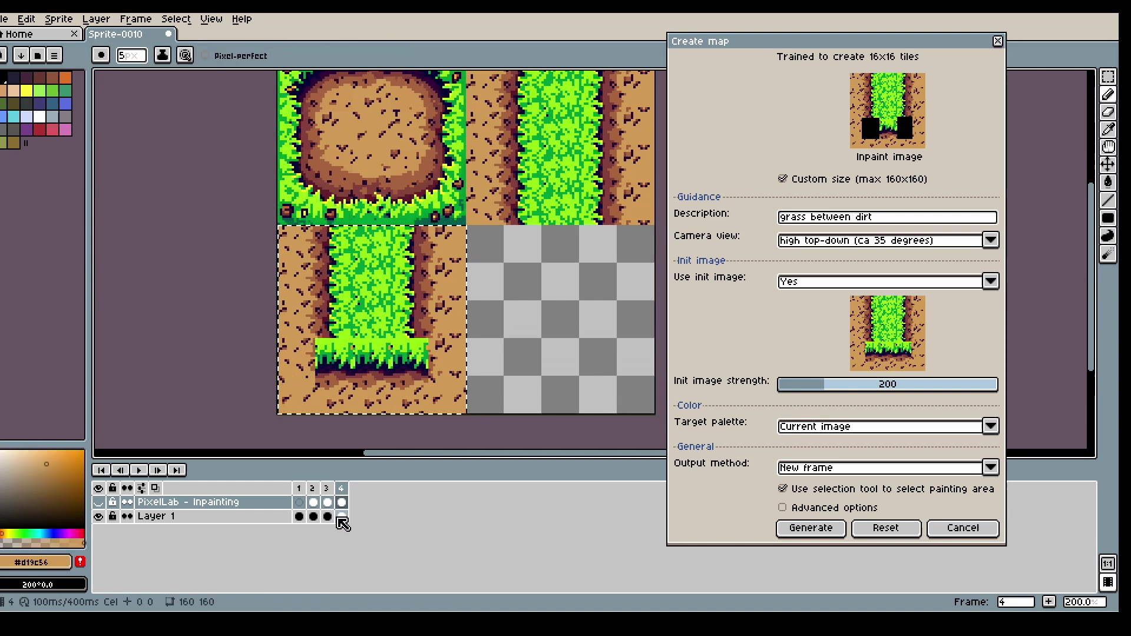
pyautogui.click(342, 517)
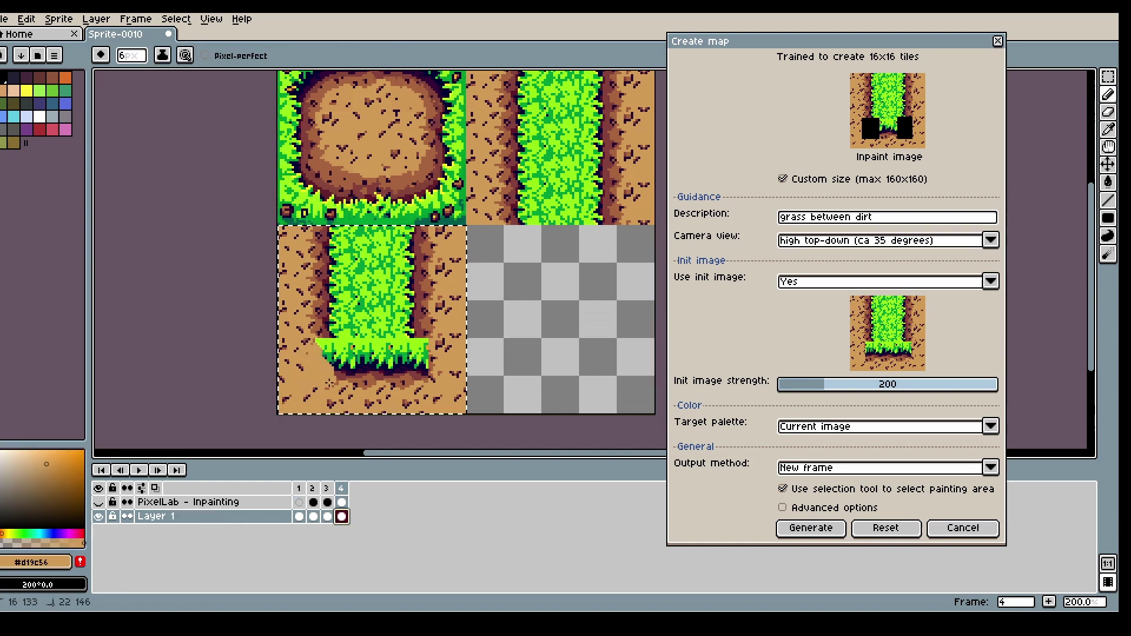
pyautogui.keyDown('alt'); pyautogui.click(325, 342); pyautogui.keyUp('alt')
pyautogui.keyDown('alt'); pyautogui.click(327, 353); pyautogui.keyUp('alt')
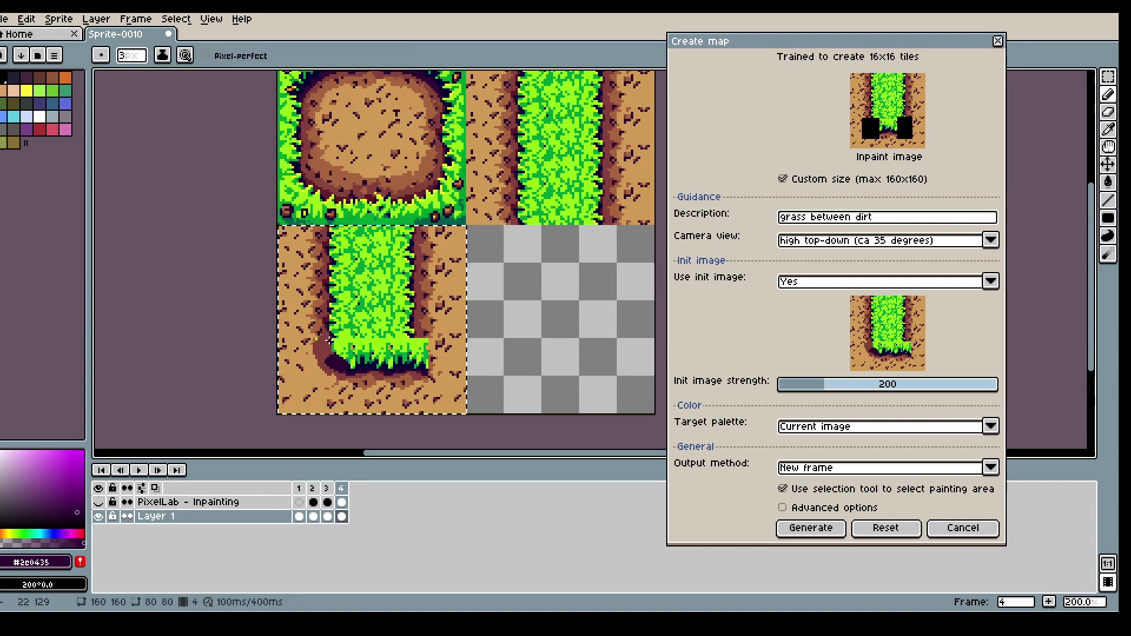
# Step: Reshape the strip's lower-right corner to match and touch up the rim of the lower-left corner in brown #a8643e
pyautogui.keyDown('alt'); pyautogui.click(423, 350); pyautogui.keyUp('alt')
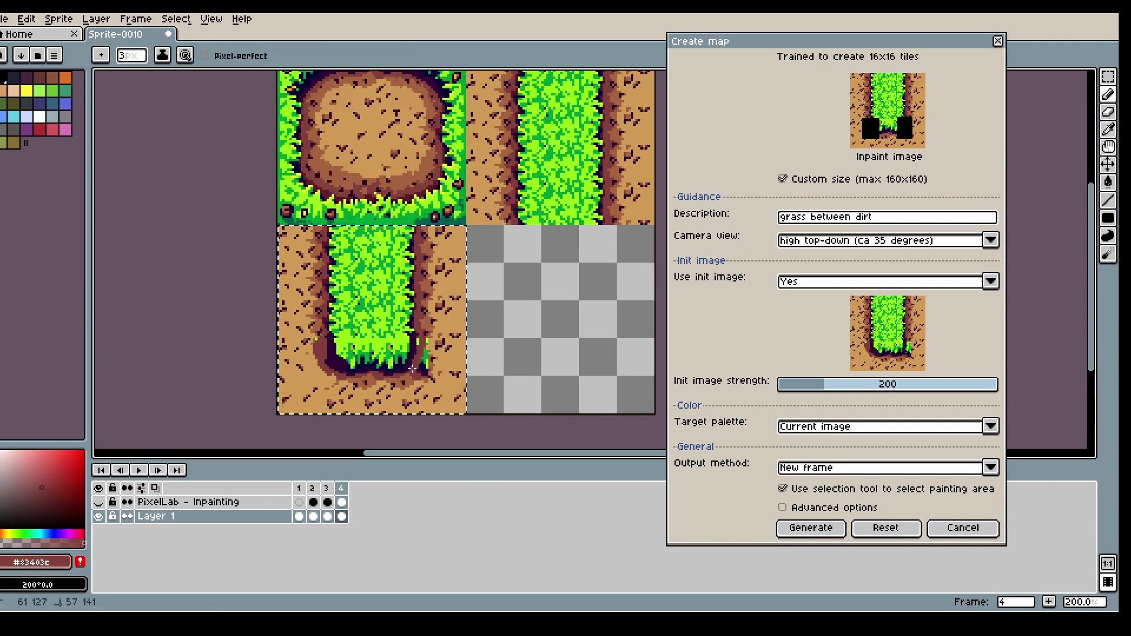
pyautogui.hotkey('ctrl', 'z')
pyautogui.moveTo(418, 335); pyautogui.dragTo(418, 336)
pyautogui.keyDown('alt'); pyautogui.click(428, 344); pyautogui.keyUp('alt')
pyautogui.keyDown('alt'); pyautogui.click(429, 357); pyautogui.keyUp('alt')
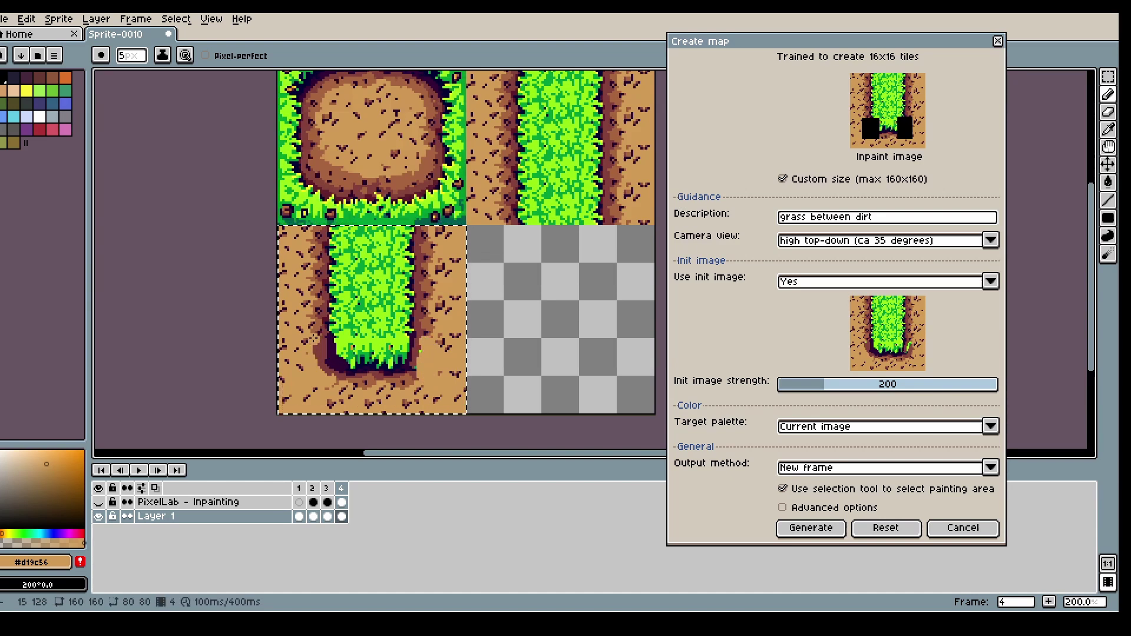
pyautogui.keyDown('alt'); pyautogui.click(339, 378); pyautogui.keyUp('alt')
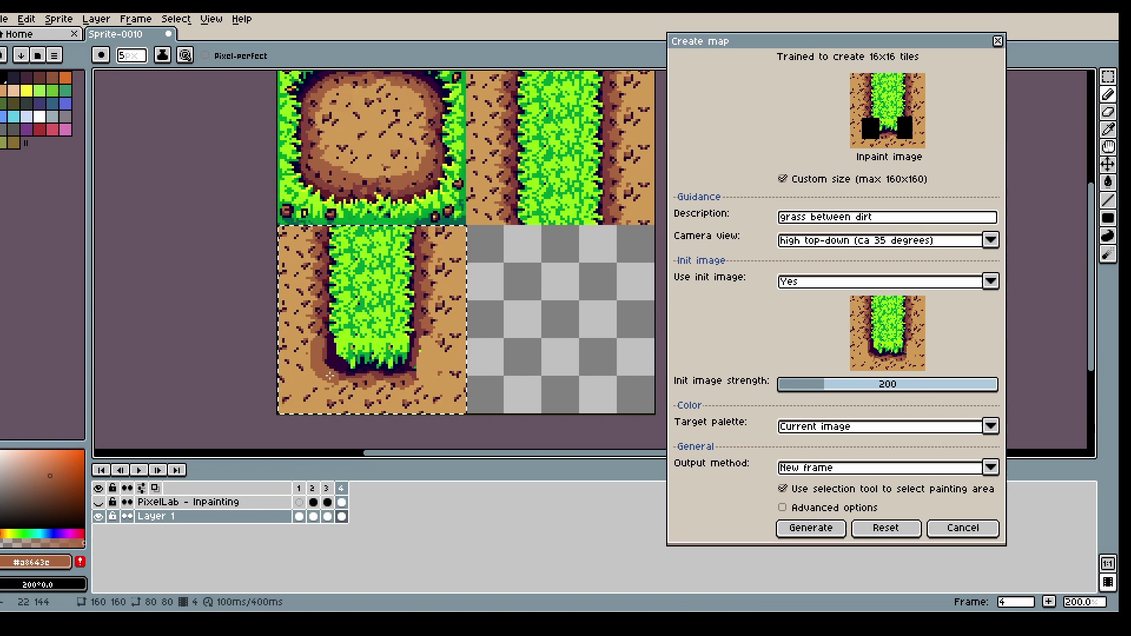
# Step: Show the inpainting layer again and generate the masked corners of the lower-left quadrant
pyautogui.click(98, 502)
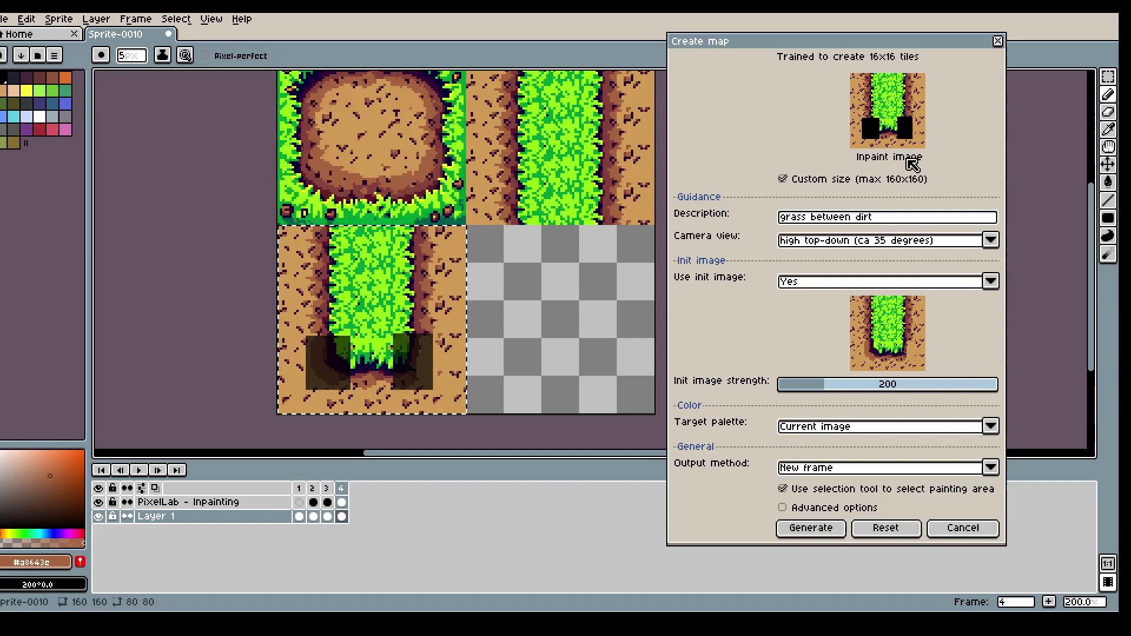
pyautogui.click(812, 529)
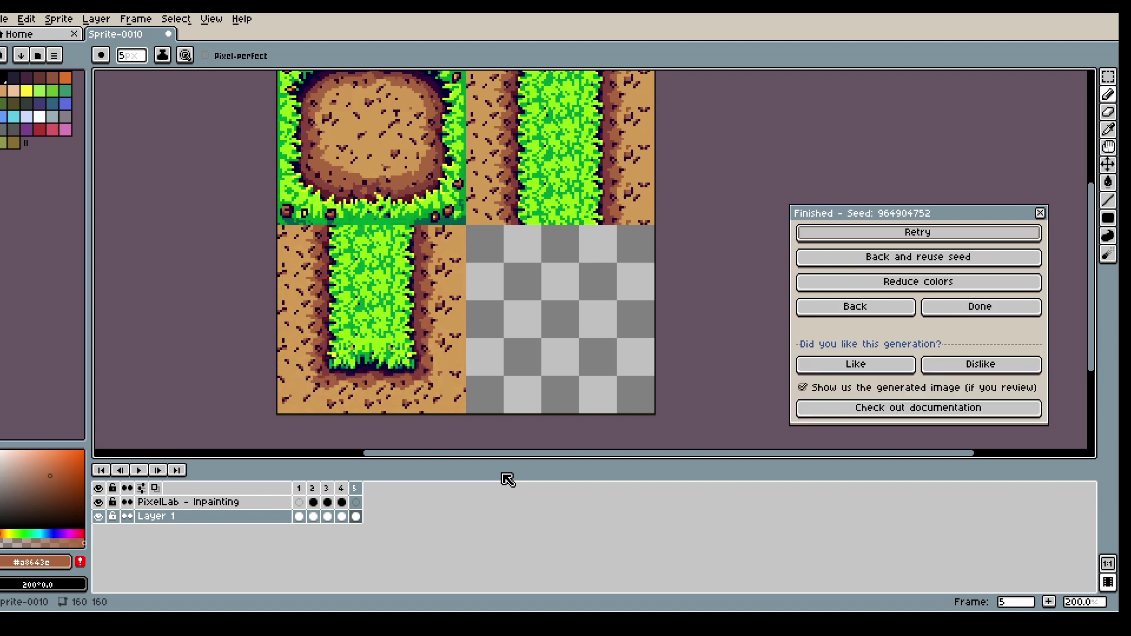
# Step: Copy the 80 × 80 px grass strip from the upper-right quadrant into the empty lower-right quadrant
pyautogui.moveTo(1093, 222); pyautogui.dragTo(1097, 206)
pyautogui.click(1109, 78)
pyautogui.scroll(-1, 556, 146)
pyautogui.scroll(1, 544, 114)
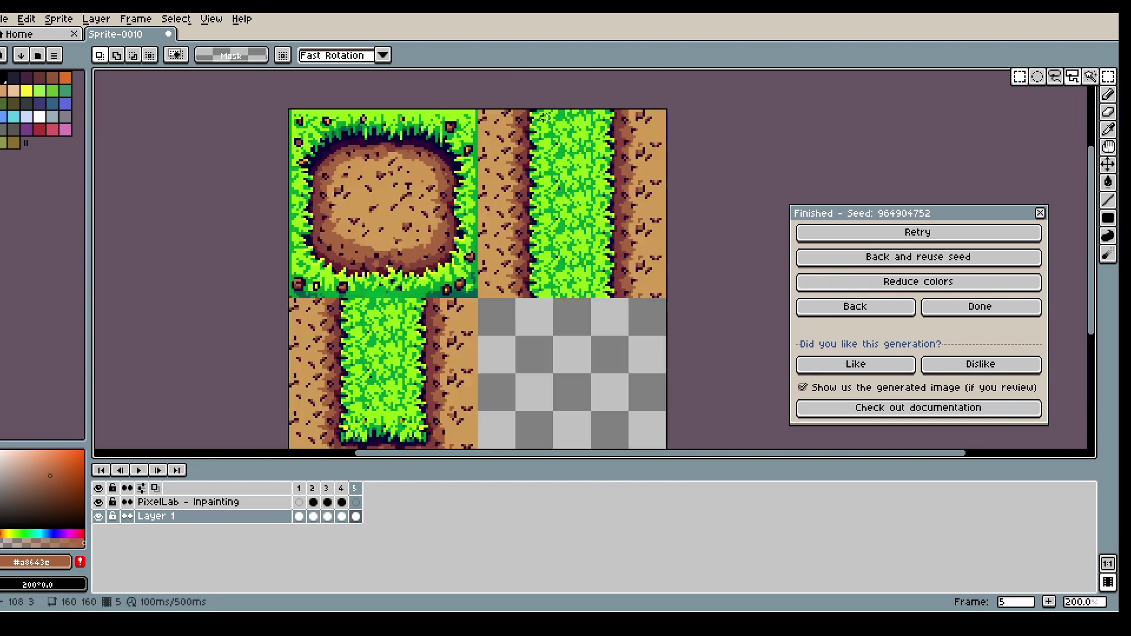
pyautogui.moveTo(479, 109); pyautogui.dragTo(669, 298)
pyautogui.scroll(-1, 669, 308)
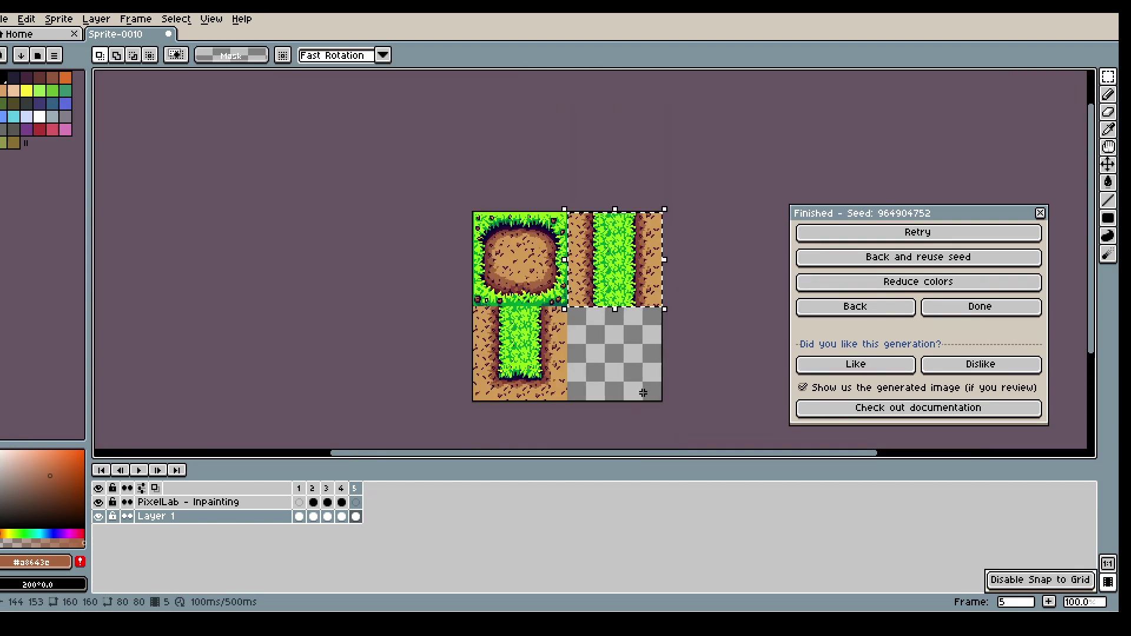
pyautogui.scroll(1, 612, 306)
pyautogui.moveTo(591, 177); pyautogui.dragTo(606, 373)
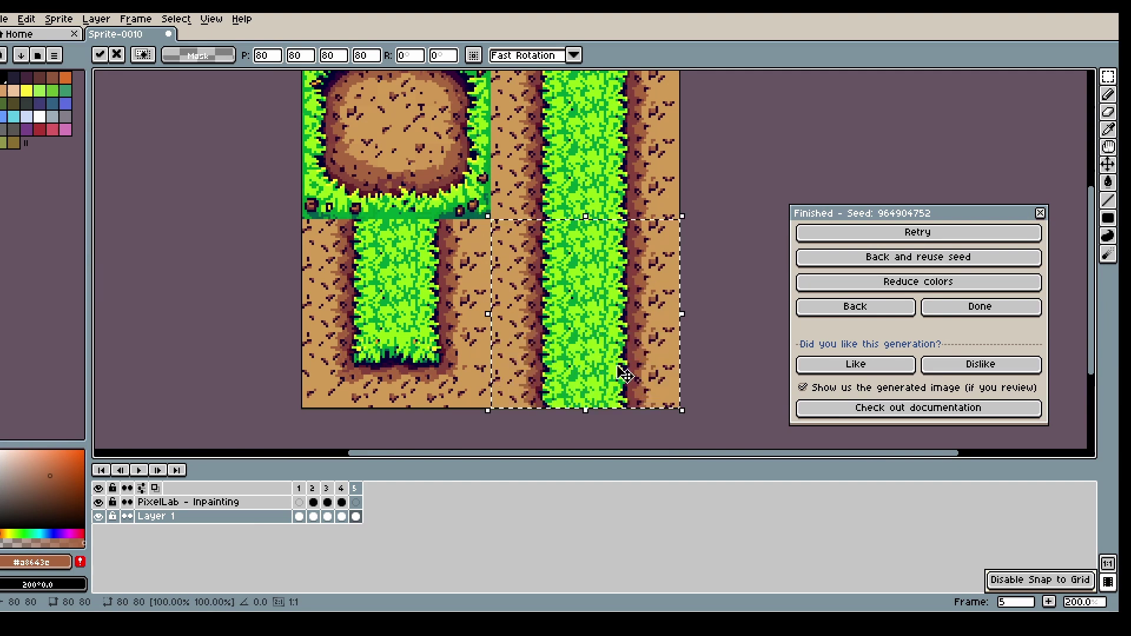
pyautogui.click(712, 347)
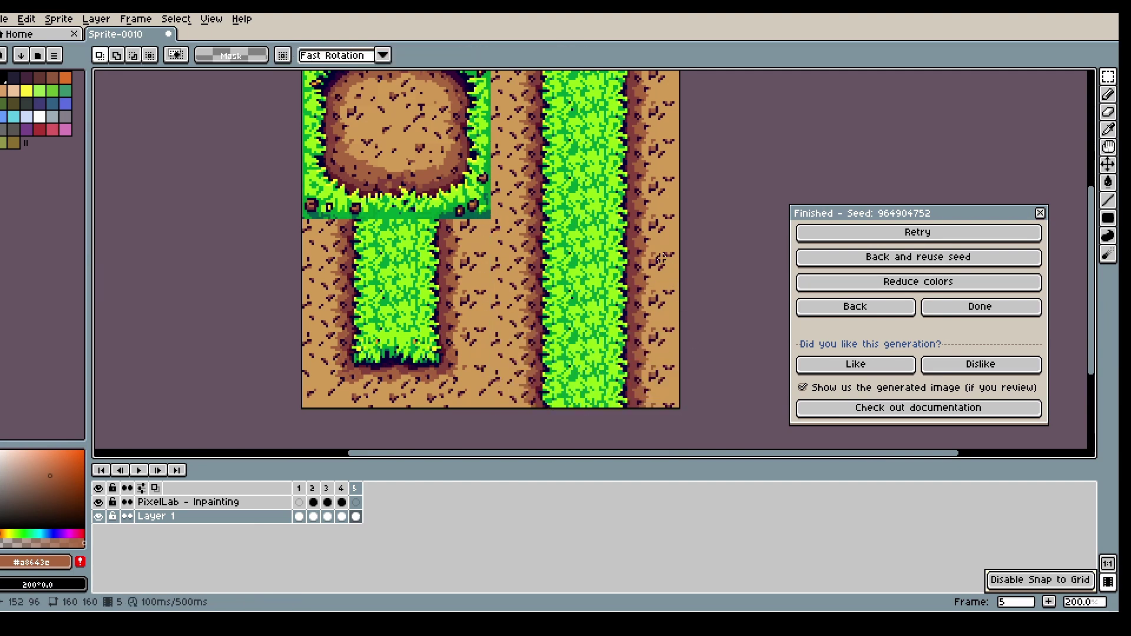
# Step: Copy the 16 × 32 px dirt-to-grass edge from below the dirt patch across the upper end of the lower-right grass strip
pyautogui.scroll(-1, 570, 239)
pyautogui.scroll(1, 465, 135)
pyautogui.moveTo(395, 238)
pyautogui.mouseDown()
pyautogui.moveTo(441, 297)
pyautogui.moveTo(573, 350)
pyautogui.moveTo(645, 342)
pyautogui.moveTo(582, 340)
pyautogui.mouseUp()
pyautogui.hotkey('ctrl', 'c')
pyautogui.hotkey('ctrl', 'v')
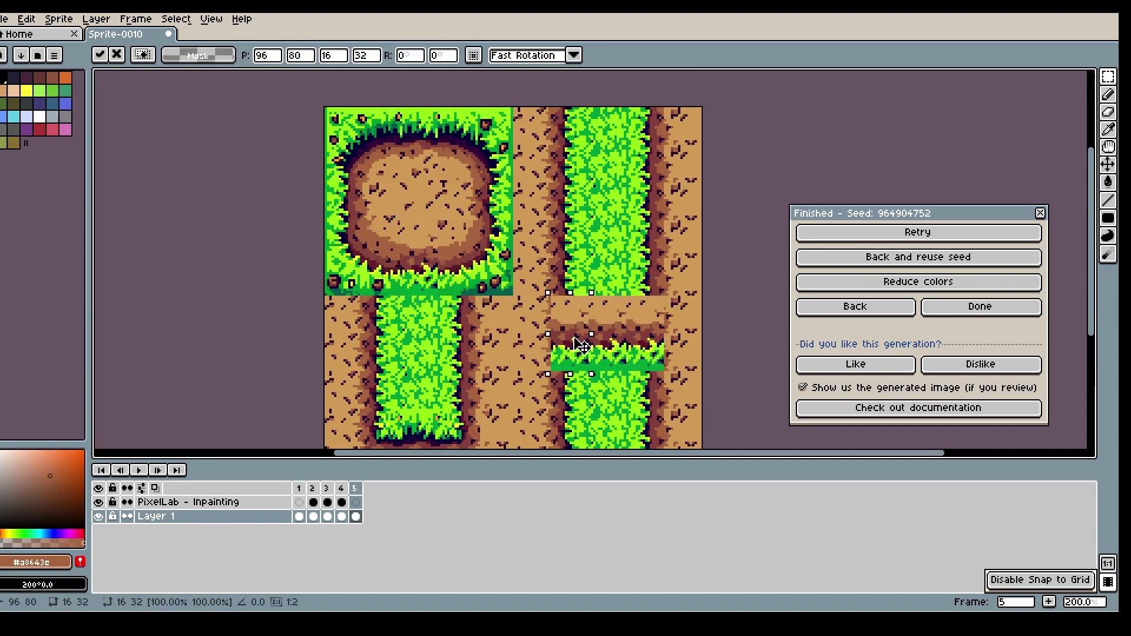
pyautogui.click(683, 318)
pyautogui.scroll(-1, 651, 319)
pyautogui.scroll(1, 674, 373)
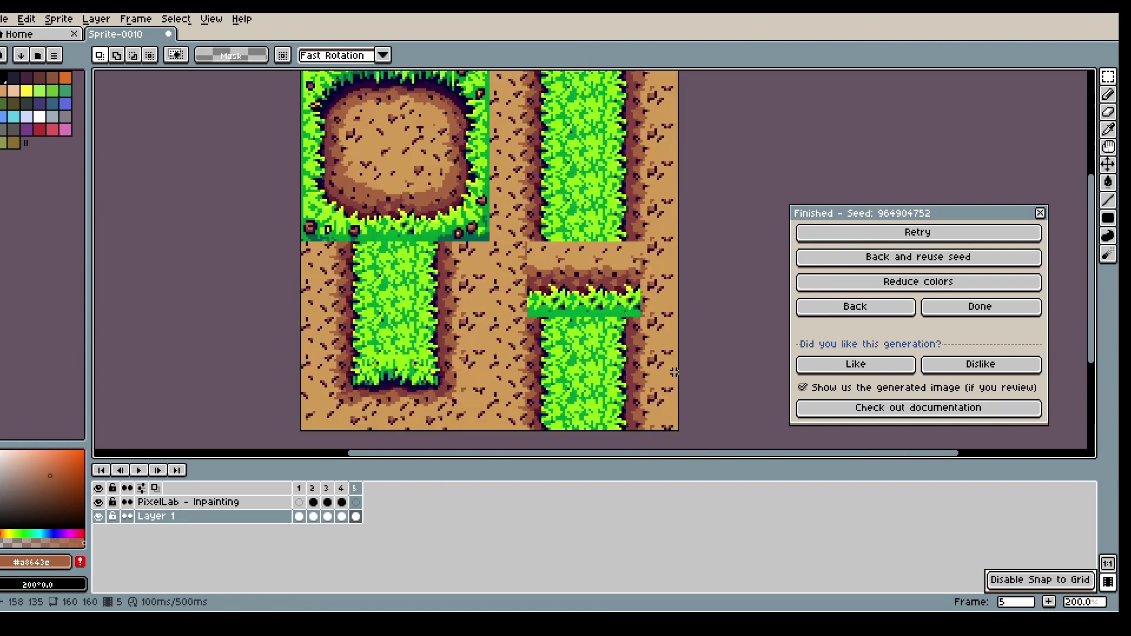
# Step: Paint away the protruding ends of the pasted edge with the dirt colour #d19c56 and an 8 px Pencil
pyautogui.press('b')
pyautogui.keyDown('alt'); pyautogui.click(653, 291); pyautogui.keyUp('alt')
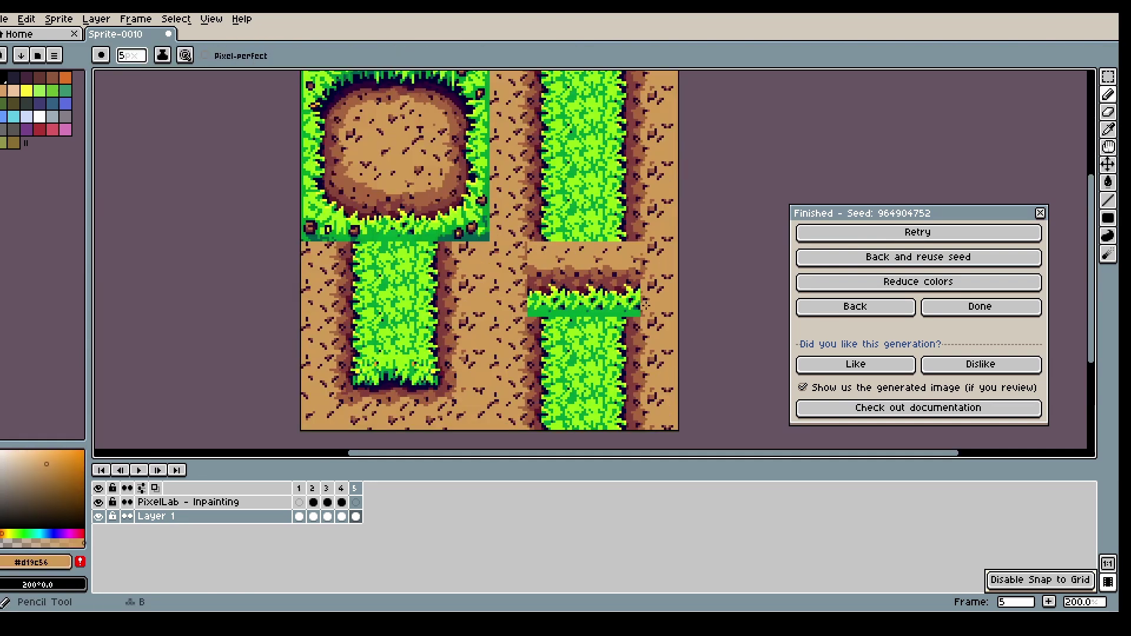
pyautogui.click(636, 274)
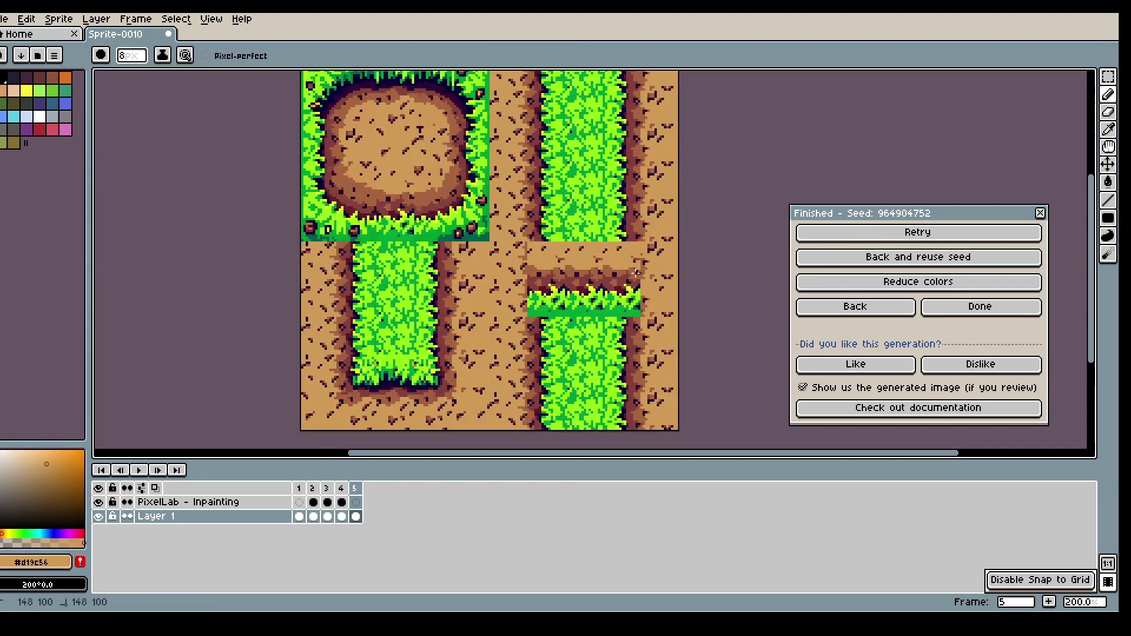
pyautogui.hotkey('shift', 's')
pyautogui.moveTo(638, 271)
pyautogui.mouseDown()
pyautogui.moveTo(642, 312)
pyautogui.moveTo(631, 292)
pyautogui.mouseUp()
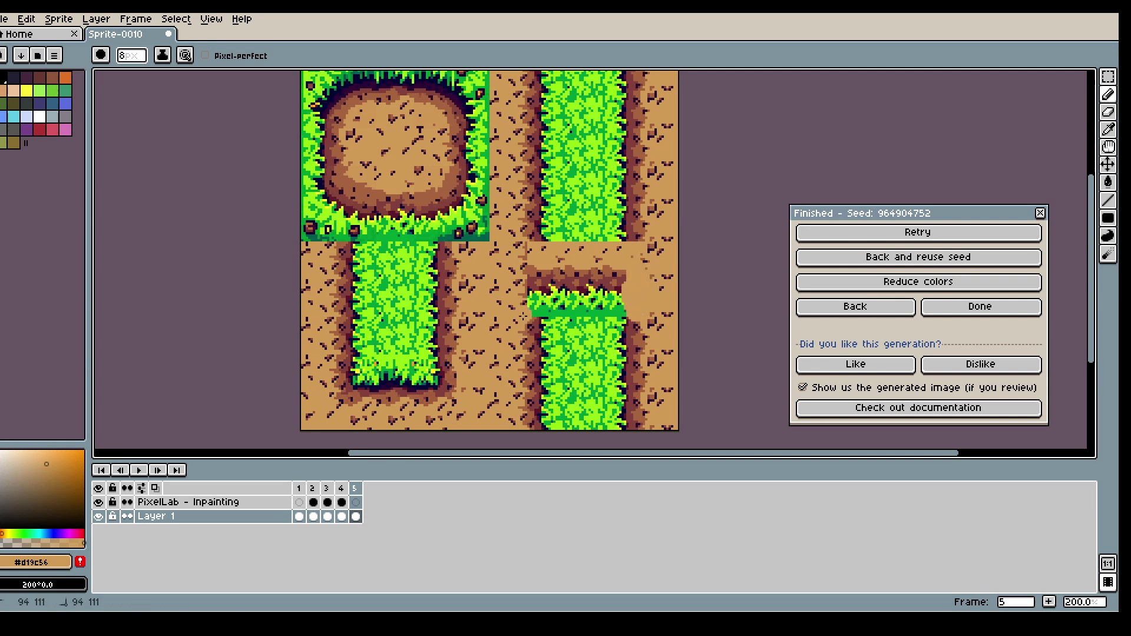
pyautogui.moveTo(523, 316); pyautogui.dragTo(532, 283)
# Step: Draw rounded brown rims around both upper corners of the lower-right grass strip with colours sampled from its border
pyautogui.keyDown('alt'); pyautogui.click(533, 312); pyautogui.keyUp('alt')
pyautogui.press('v')
pyautogui.scroll(-1, 545, 324)
pyautogui.scroll(1, 551, 325)
pyautogui.press('b')
pyautogui.moveTo(534, 321)
pyautogui.mouseDown()
pyautogui.moveTo(546, 287)
pyautogui.moveTo(624, 302)
pyautogui.mouseUp()
pyautogui.keyDown('alt'); pyautogui.click(527, 311); pyautogui.keyUp('alt')
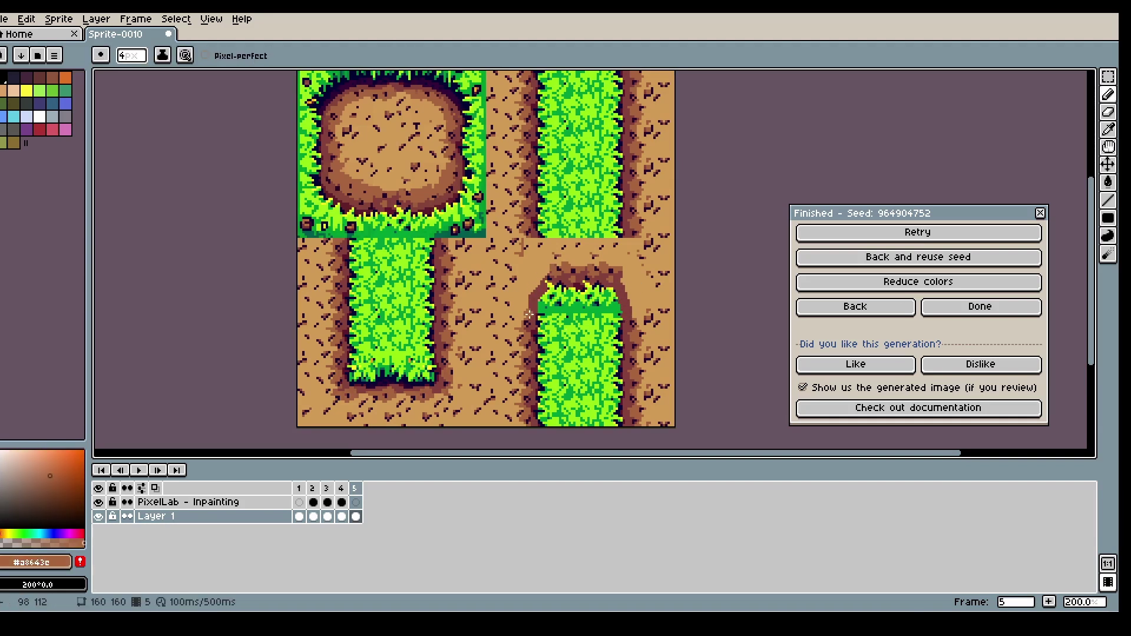
pyautogui.scroll(-1, 661, 333)
pyautogui.scroll(1, 661, 340)
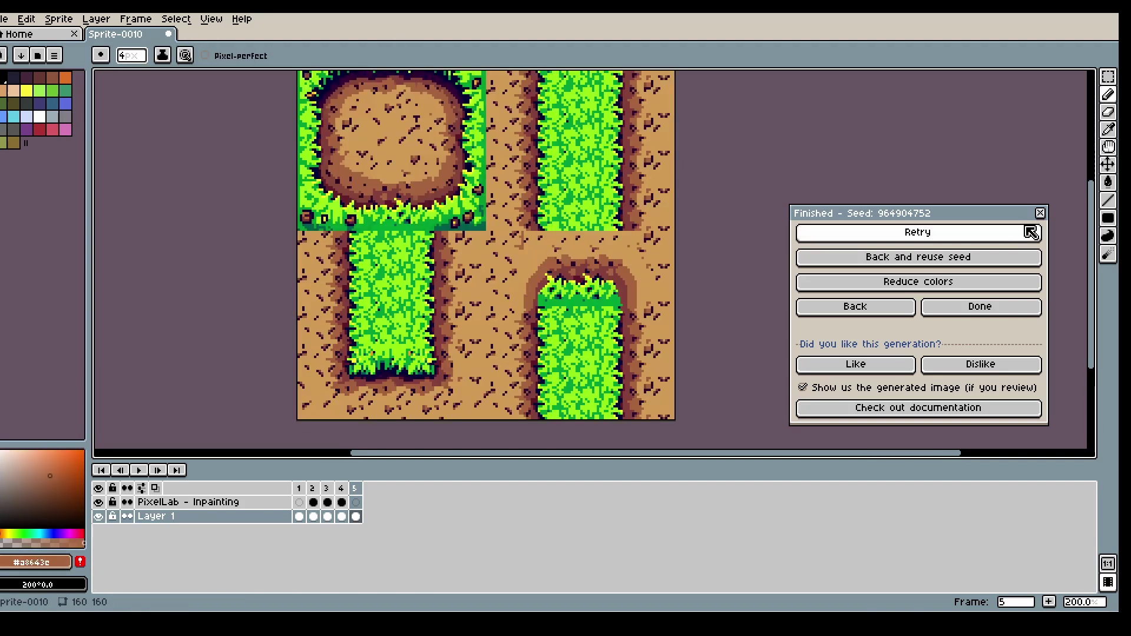
# Step: On frame 5 of the PixelLab - Inpainting layer, mask both upper corners of the lower-right strip with filled black rectangles
pyautogui.click(1109, 218)
pyautogui.click(355, 502)
pyautogui.click(2, 526)
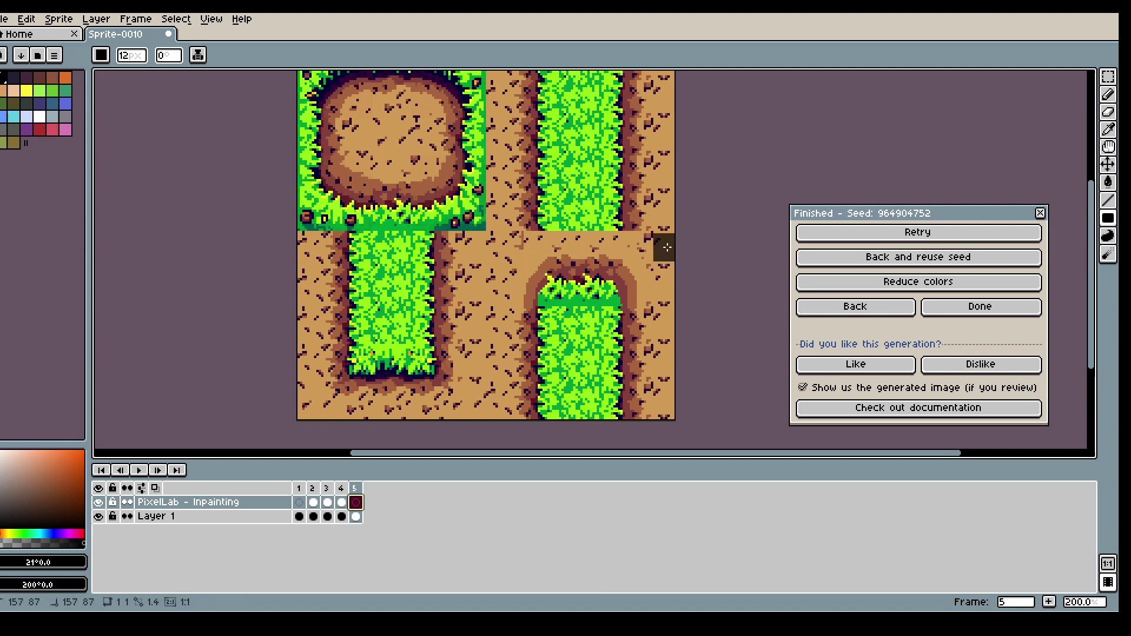
pyautogui.moveTo(605, 265); pyautogui.dragTo(636, 294)
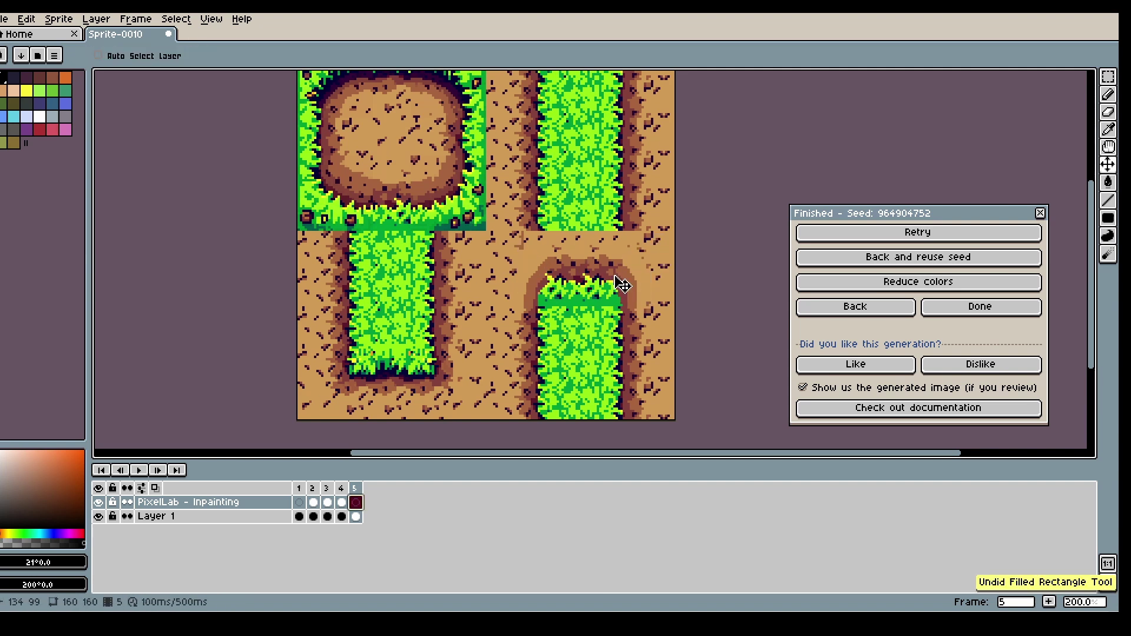
pyautogui.moveTo(524, 260); pyautogui.dragTo(552, 293)
pyautogui.click(342, 490)
pyautogui.click(354, 490)
# Step: Reopen the map generation settings and select the 80 × 80 px lower-right quadrant as the painting area
pyautogui.click(850, 307)
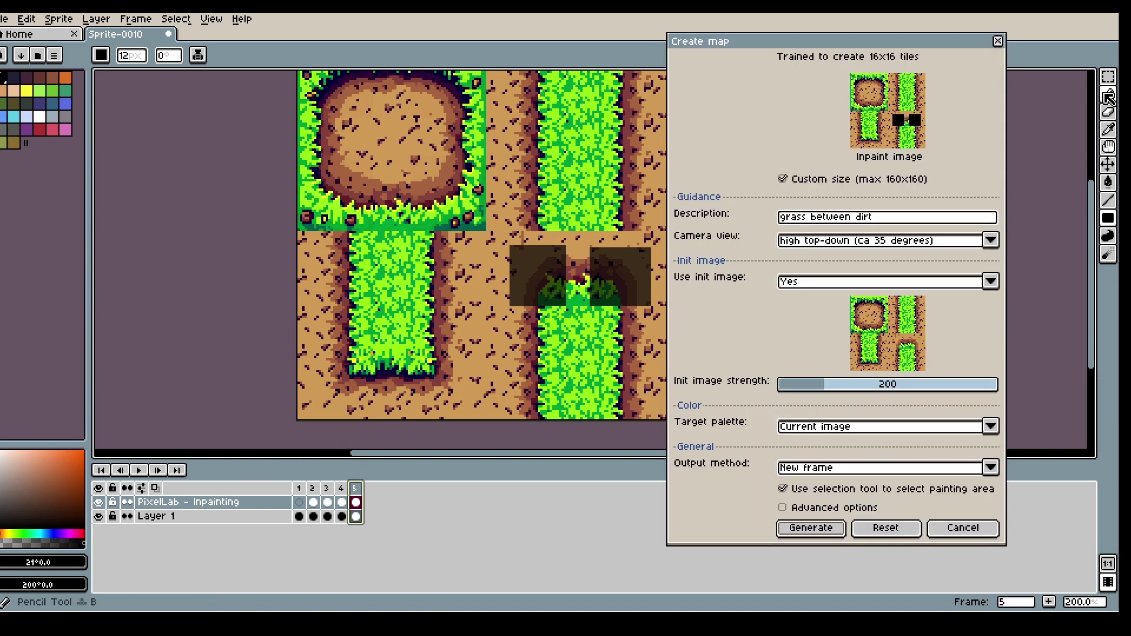
pyautogui.click(1109, 77)
pyautogui.hotkey('shift', 's')
pyautogui.moveTo(495, 237); pyautogui.dragTo(659, 347)
pyautogui.hscroll(2, 659, 334)
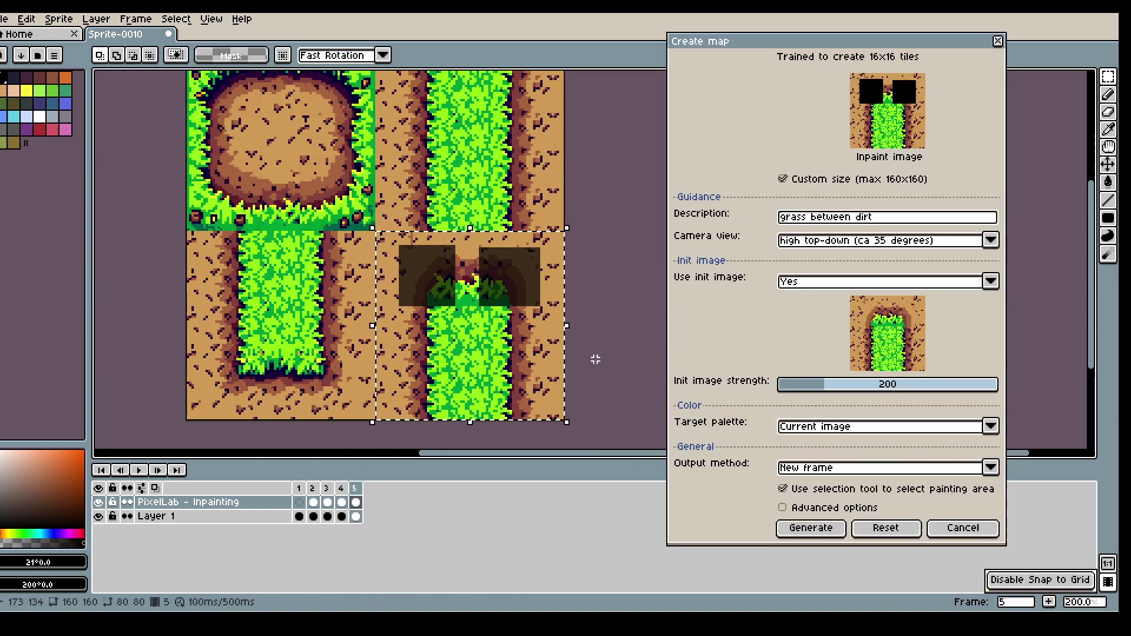
# Step: Extend the inpainting mask with a 4 px Pencil stroke over the grass seam between the two black rectangles
pyautogui.press('b')
pyautogui.moveTo(450, 299)
pyautogui.mouseDown()
pyautogui.moveTo(499, 306)
pyautogui.moveTo(463, 307)
pyautogui.mouseUp()
pyautogui.hotkey('ctrl', 'z')
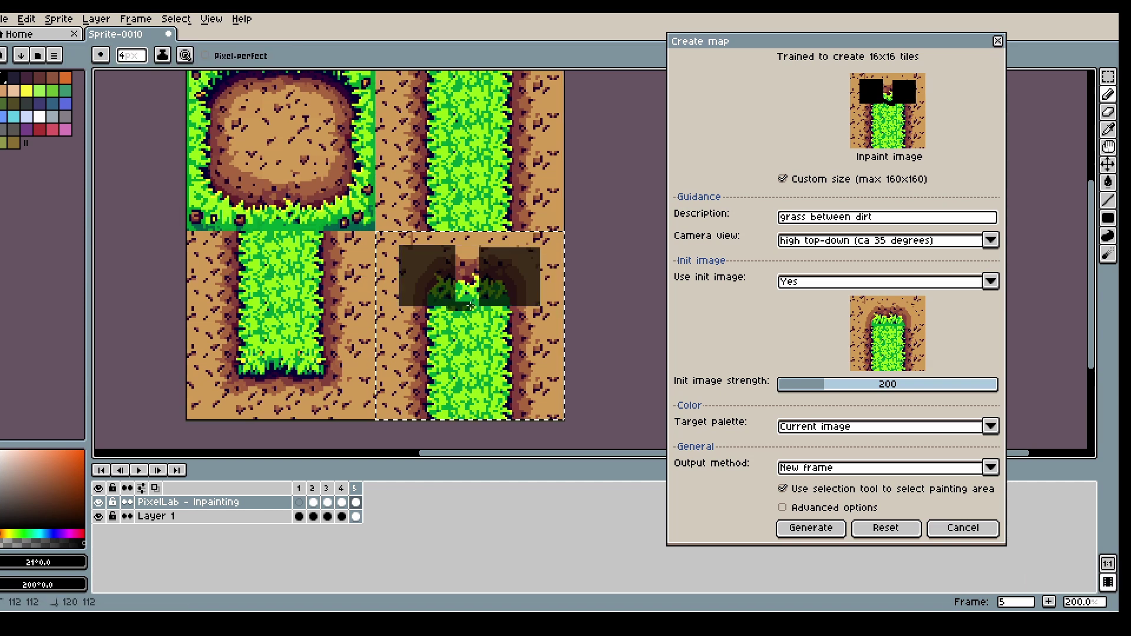
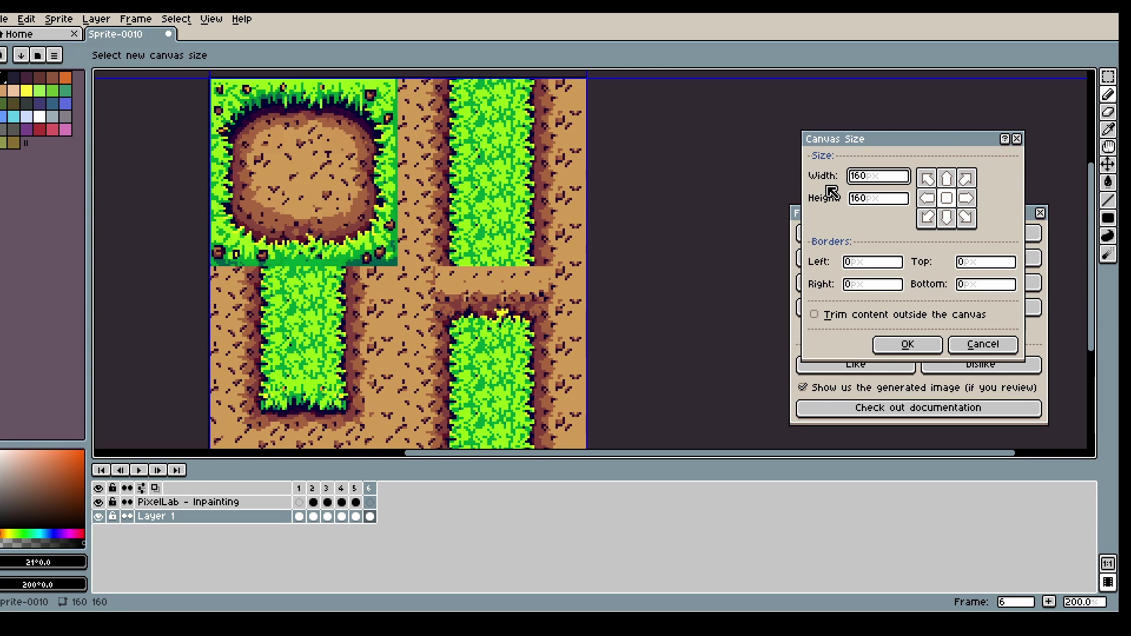
# Step: Widen the canvas to 240 px, adding the extra 80 px on the artwork's right side
pyautogui.write('80')
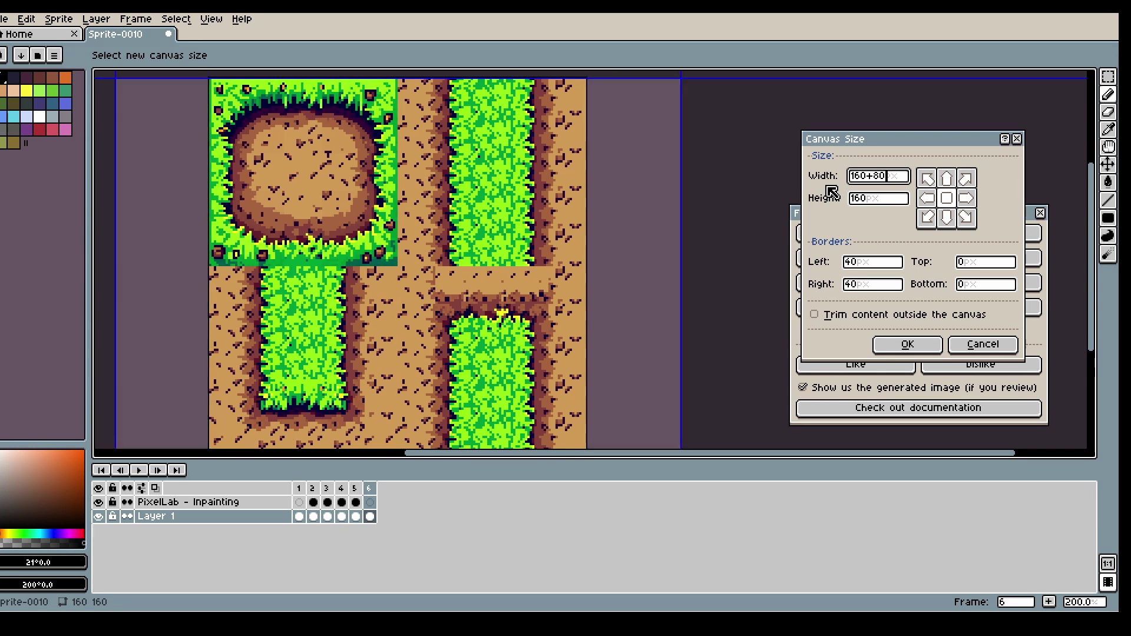
pyautogui.click(927, 198)
pyautogui.click(906, 345)
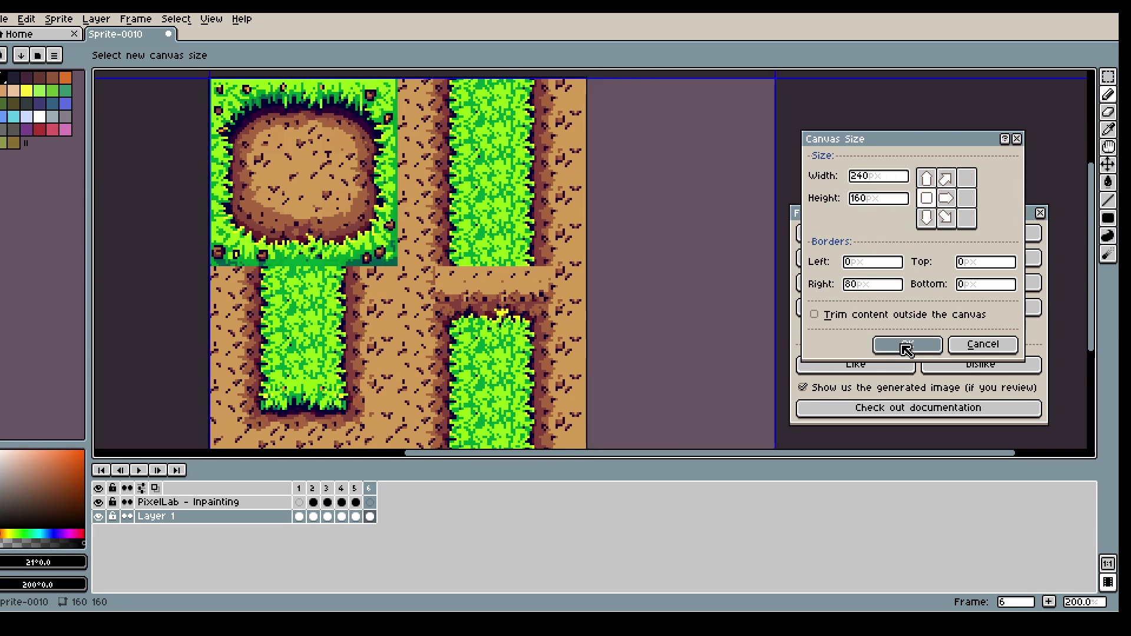
# Step: Reopen the map generation settings and assemble a closed grass island in the upper-right 80 × 80 px quadrant from the two grass-strip end tiles
pyautogui.scroll(-1, 579, 282)
pyautogui.press('q')
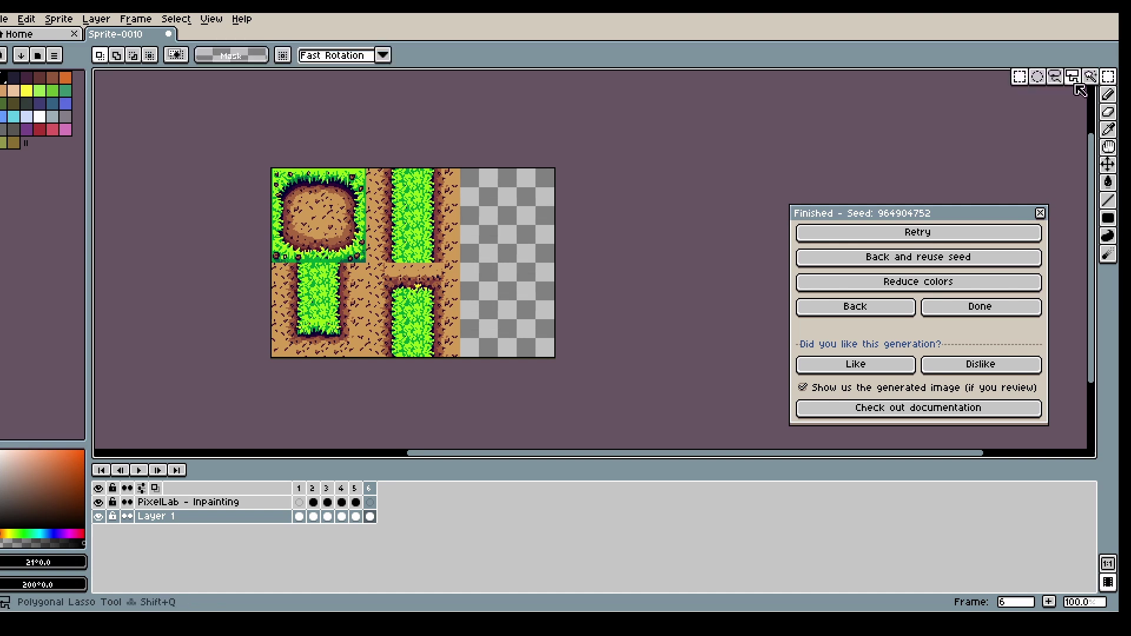
pyautogui.moveTo(370, 268); pyautogui.dragTo(452, 356)
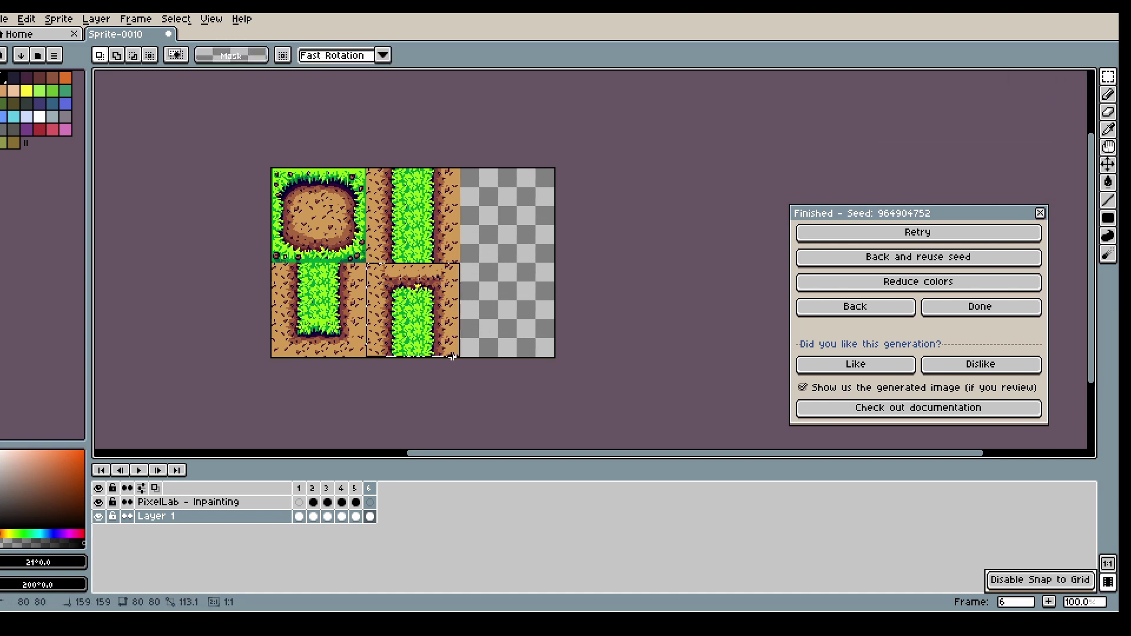
pyautogui.click(861, 308)
pyautogui.moveTo(518, 348); pyautogui.dragTo(612, 255)
pyautogui.click(595, 313)
pyautogui.moveTo(357, 331); pyautogui.dragTo(445, 380)
pyautogui.moveTo(420, 366); pyautogui.dragTo(610, 272)
pyautogui.click(615, 308)
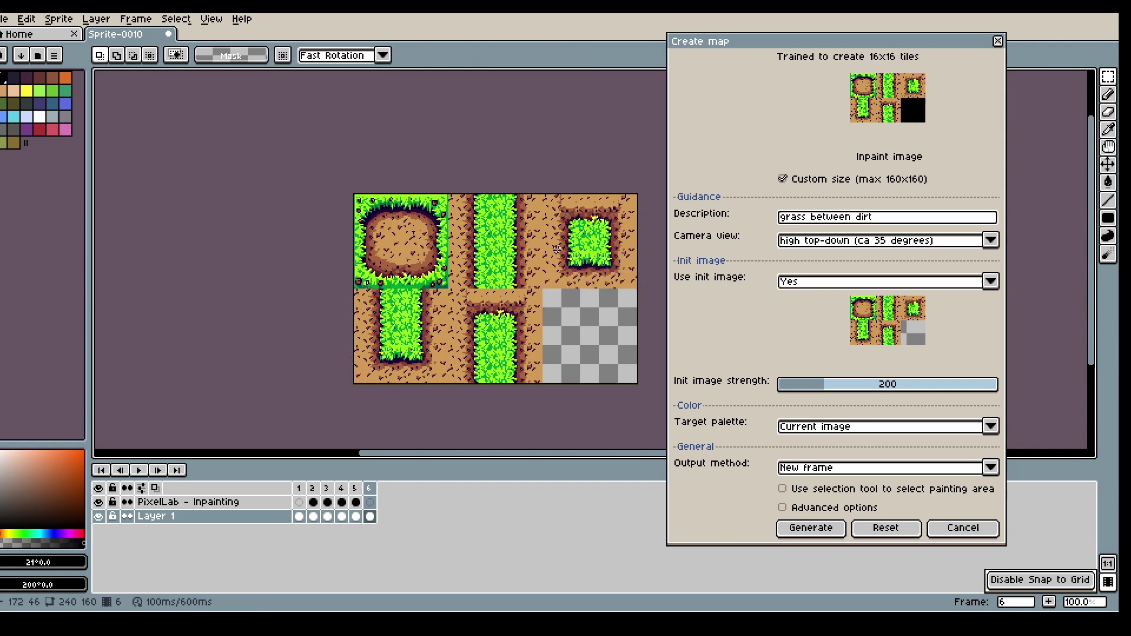
# Step: Copy a 32 × 32 px grass patch from the island into the empty quadrant's upper-left corner and diagonally below it at 192, 112
pyautogui.moveTo(571, 445); pyautogui.dragTo(578, 475)
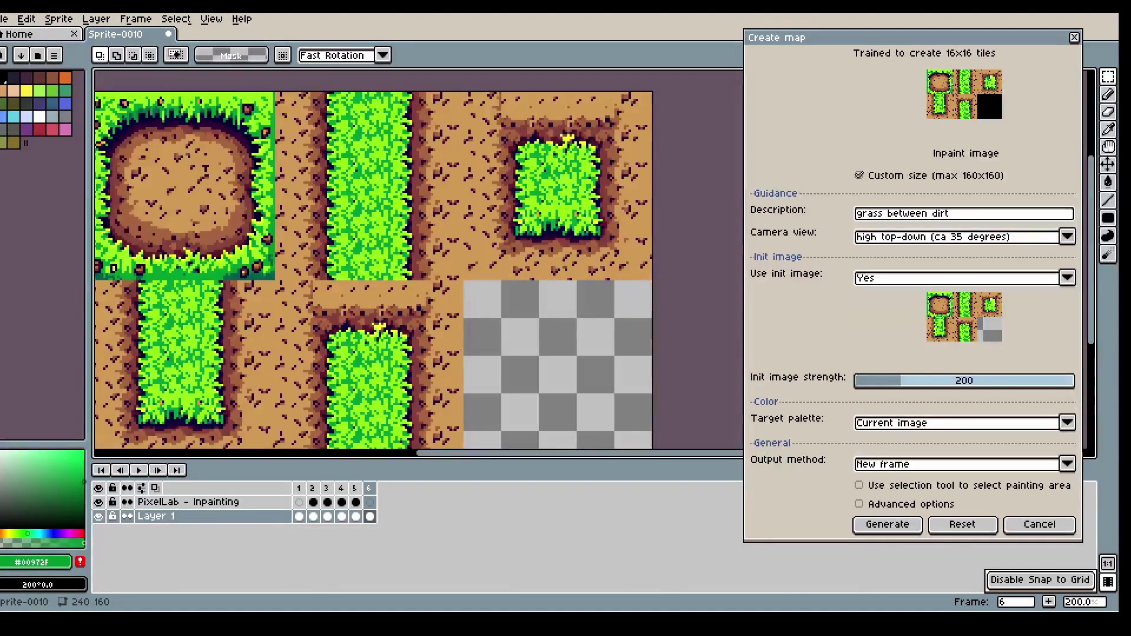
pyautogui.moveTo(1091, 304); pyautogui.dragTo(1091, 319)
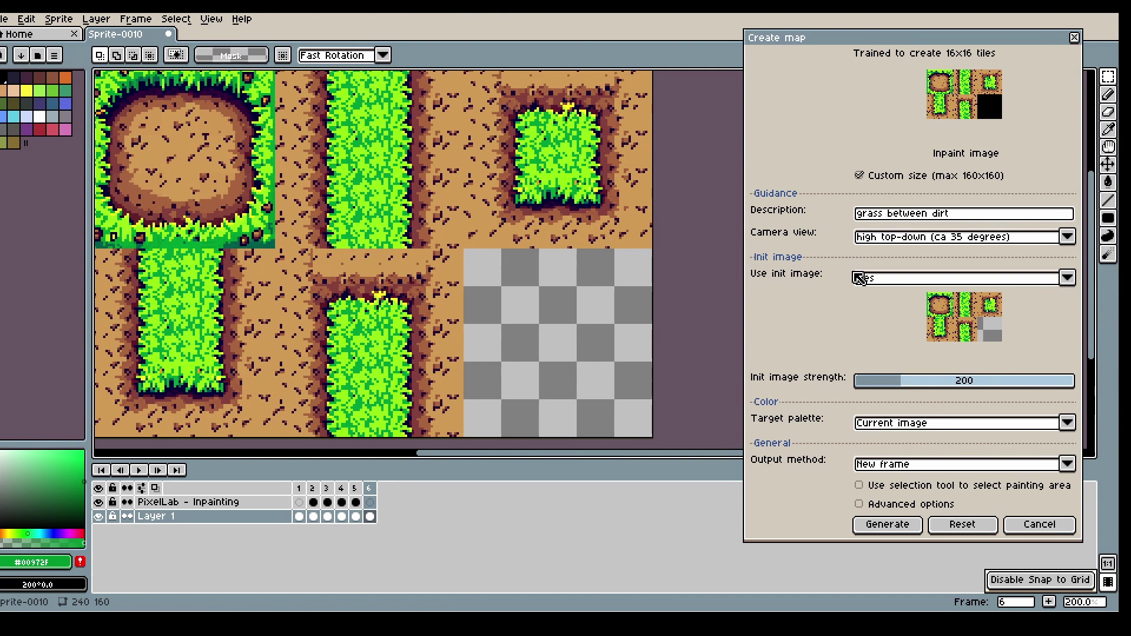
pyautogui.click(1108, 78)
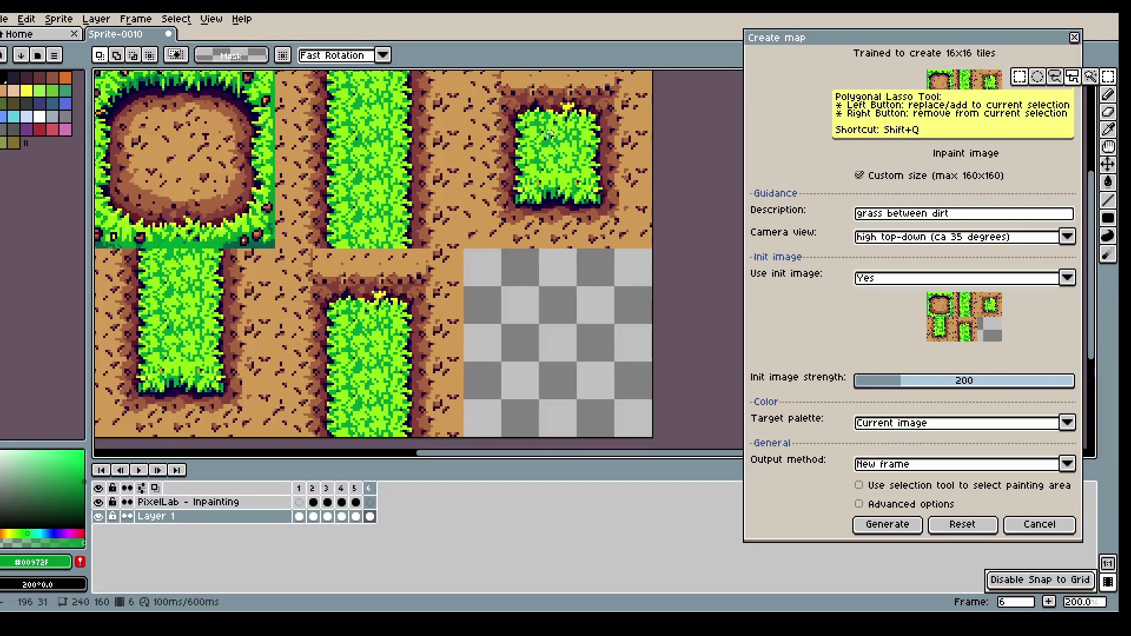
pyautogui.moveTo(550, 135)
pyautogui.mouseDown()
pyautogui.moveTo(572, 168)
pyautogui.moveTo(505, 309)
pyautogui.moveTo(508, 317)
pyautogui.moveTo(523, 277)
pyautogui.moveTo(505, 274)
pyautogui.moveTo(525, 310)
pyautogui.moveTo(608, 396)
pyautogui.moveTo(604, 379)
pyautogui.mouseUp()
pyautogui.hotkey('ctrl', 'c')
pyautogui.hotkey('ctrl', 'v')
pyautogui.click(550, 296)
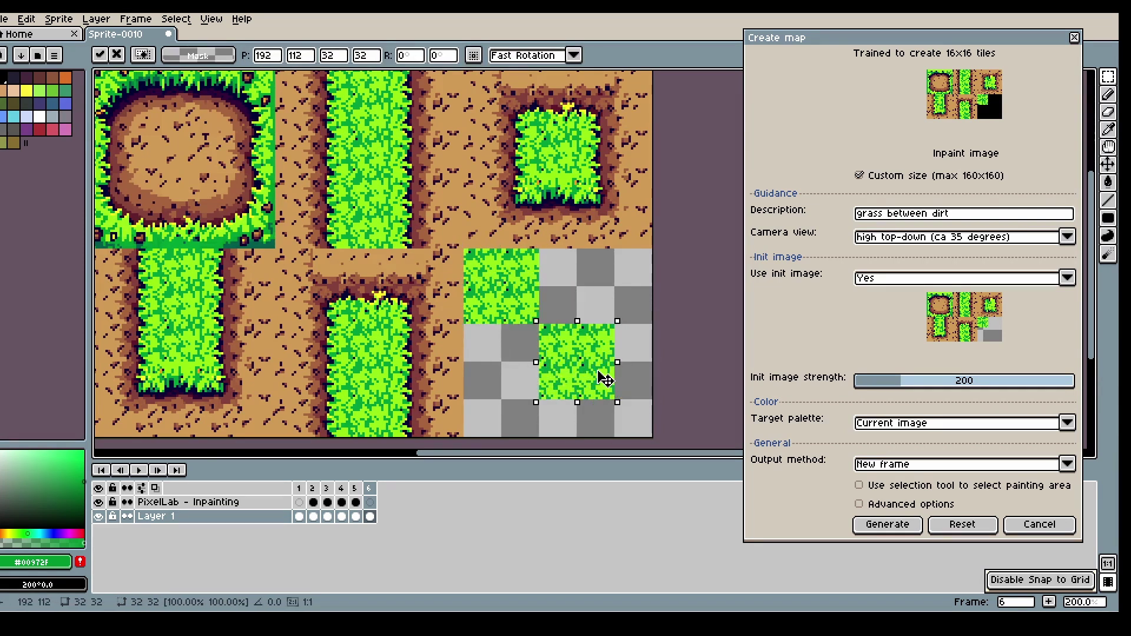
pyautogui.press('Return')
# Step: Bridge the two diagonal grass patches with a 16 × 16 px grass copy placed at 184, 104
pyautogui.moveTo(465, 248); pyautogui.dragTo(503, 283)
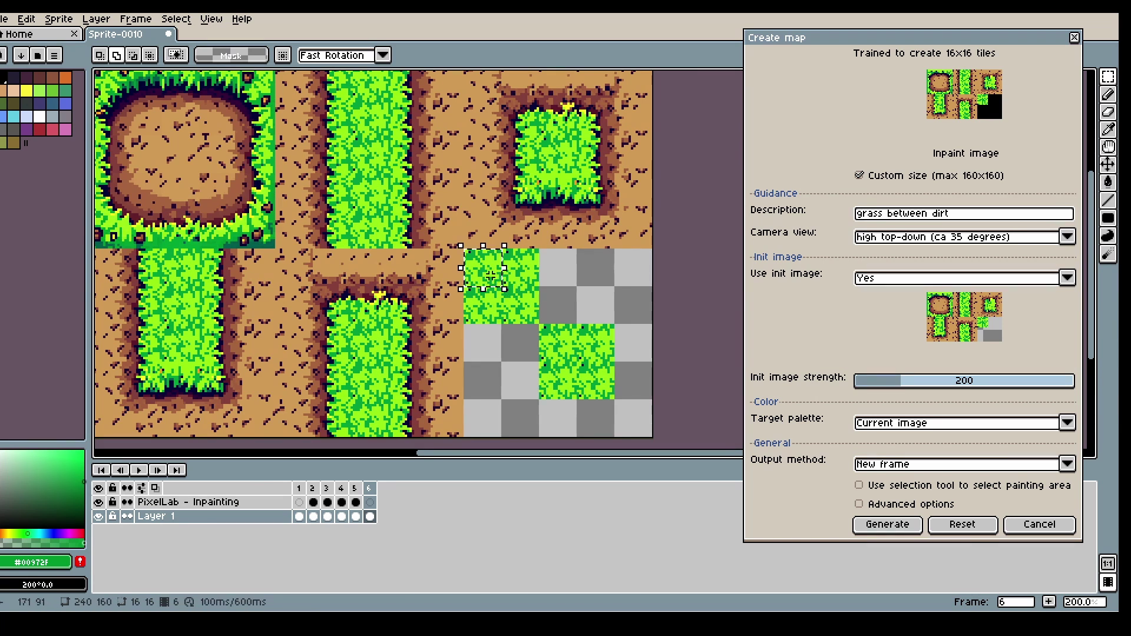
pyautogui.moveTo(504, 283); pyautogui.dragTo(548, 334)
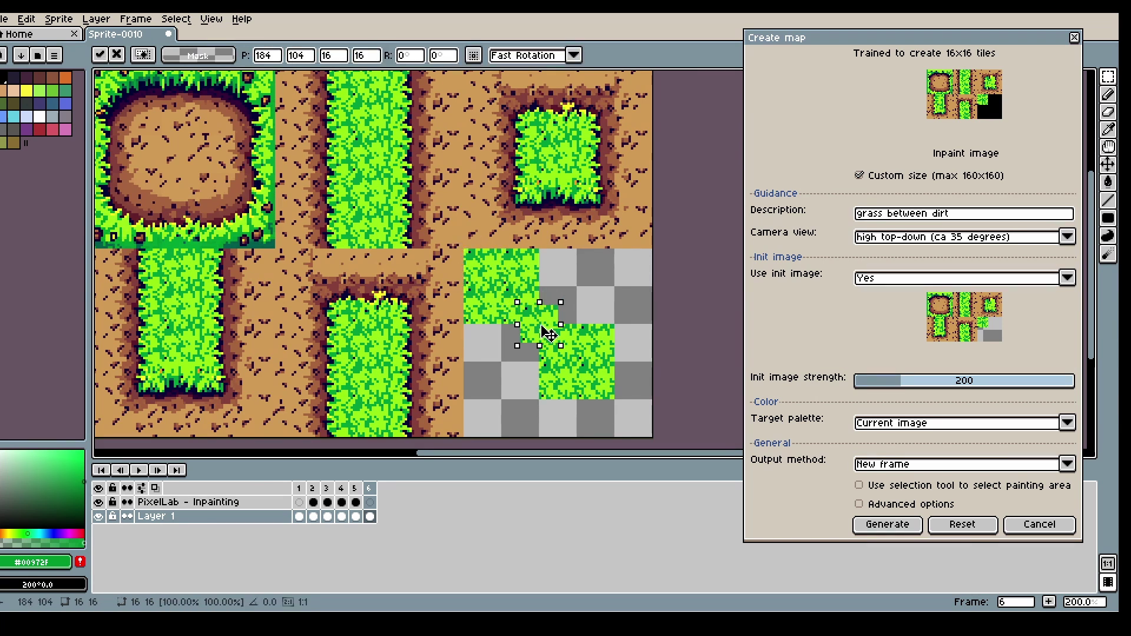
pyautogui.press('Return')
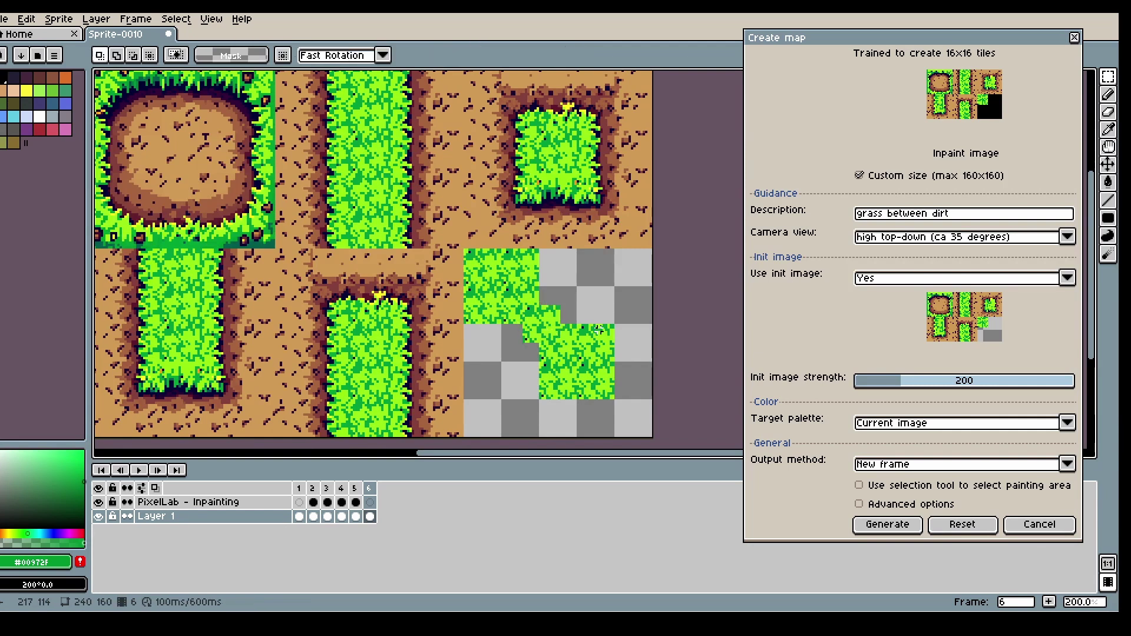
# Step: Surround the diagonal grass path in the lower-right quadrant with dirt and shaded edge pieces copied from the existing tiles
pyautogui.moveTo(256, 286)
pyautogui.mouseDown()
pyautogui.moveTo(295, 373)
pyautogui.moveTo(287, 403)
pyautogui.mouseUp()
pyautogui.hotkey('ctrl', 'd')
pyautogui.hotkey('shift', 's')
pyautogui.moveTo(251, 290); pyautogui.dragTo(295, 425)
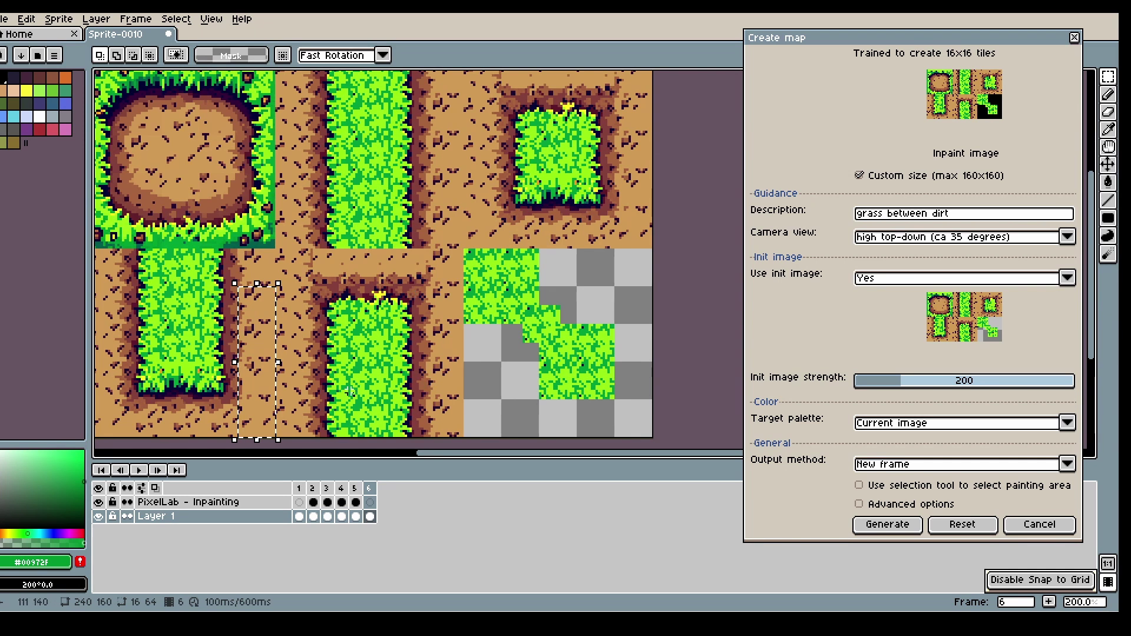
pyautogui.moveTo(166, 140)
pyautogui.mouseDown()
pyautogui.moveTo(176, 165)
pyautogui.moveTo(470, 357)
pyautogui.moveTo(504, 347)
pyautogui.moveTo(501, 384)
pyautogui.moveTo(490, 390)
pyautogui.moveTo(518, 392)
pyautogui.moveTo(571, 289)
pyautogui.moveTo(595, 272)
pyautogui.moveTo(566, 277)
pyautogui.moveTo(521, 321)
pyautogui.moveTo(536, 384)
pyautogui.moveTo(566, 354)
pyautogui.moveTo(425, 339)
pyautogui.moveTo(558, 287)
pyautogui.mouseUp()
pyautogui.moveTo(171, 373); pyautogui.dragTo(496, 335)
pyautogui.click(521, 347)
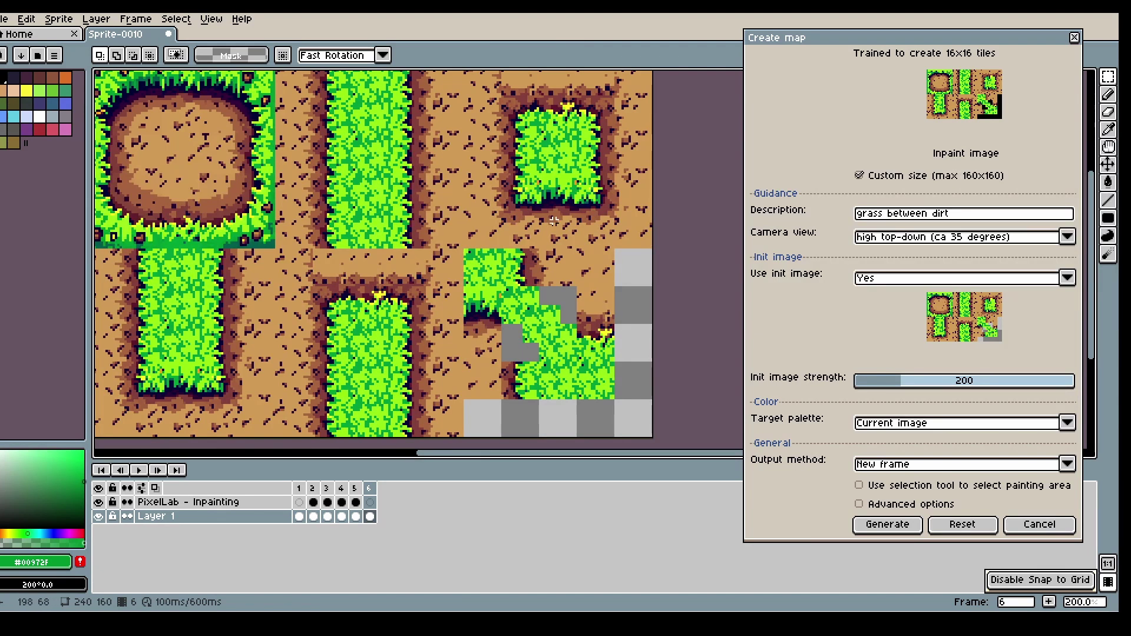
# Step: Fill the lower-right quadrant's remaining transparent gaps and outer strips with copied grass, dirt and edge pieces
pyautogui.moveTo(584, 294); pyautogui.dragTo(609, 392)
pyautogui.moveTo(597, 348); pyautogui.dragTo(634, 348)
pyautogui.moveTo(471, 371); pyautogui.dragTo(569, 391)
pyautogui.moveTo(556, 387); pyautogui.dragTo(555, 424)
pyautogui.moveTo(585, 371); pyautogui.dragTo(644, 391)
pyautogui.moveTo(621, 384); pyautogui.dragTo(621, 422)
pyautogui.moveTo(586, 259); pyautogui.dragTo(636, 282)
pyautogui.click(493, 368)
# Step: Copy curved dirt edges from the round dirt tile onto both bends of the diagonal grass path
pyautogui.click(237, 118)
pyautogui.moveTo(207, 77); pyautogui.dragTo(212, 130)
pyautogui.click(295, 115)
pyautogui.moveTo(220, 120); pyautogui.dragTo(514, 346)
pyautogui.moveTo(109, 185); pyautogui.dragTo(142, 226)
pyautogui.moveTo(141, 203)
pyautogui.mouseDown()
pyautogui.moveTo(563, 297)
pyautogui.moveTo(159, 251)
pyautogui.moveTo(559, 333)
pyautogui.mouseUp()
pyautogui.hotkey('ctrl', 'd')
# Step: Paint an inpainting mask with the Pencil over the junction of the curved edges in the lower-right quadrant
pyautogui.press('b')
pyautogui.keyDown('alt'); pyautogui.click(564, 284); pyautogui.keyUp('alt')
pyautogui.moveTo(555, 291); pyautogui.dragTo(575, 300)
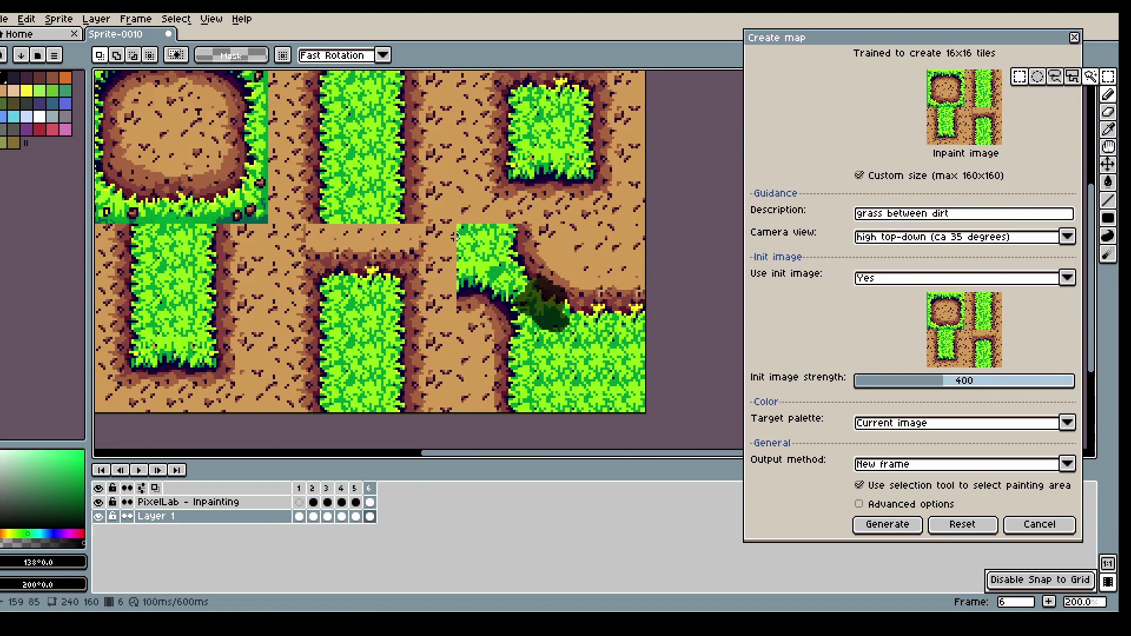
# Step: Generate an inpainted version of the lower-right 80 × 80 px quadrant and discard the resulting frame
pyautogui.moveTo(454, 237); pyautogui.dragTo(645, 411)
pyautogui.click(888, 524)
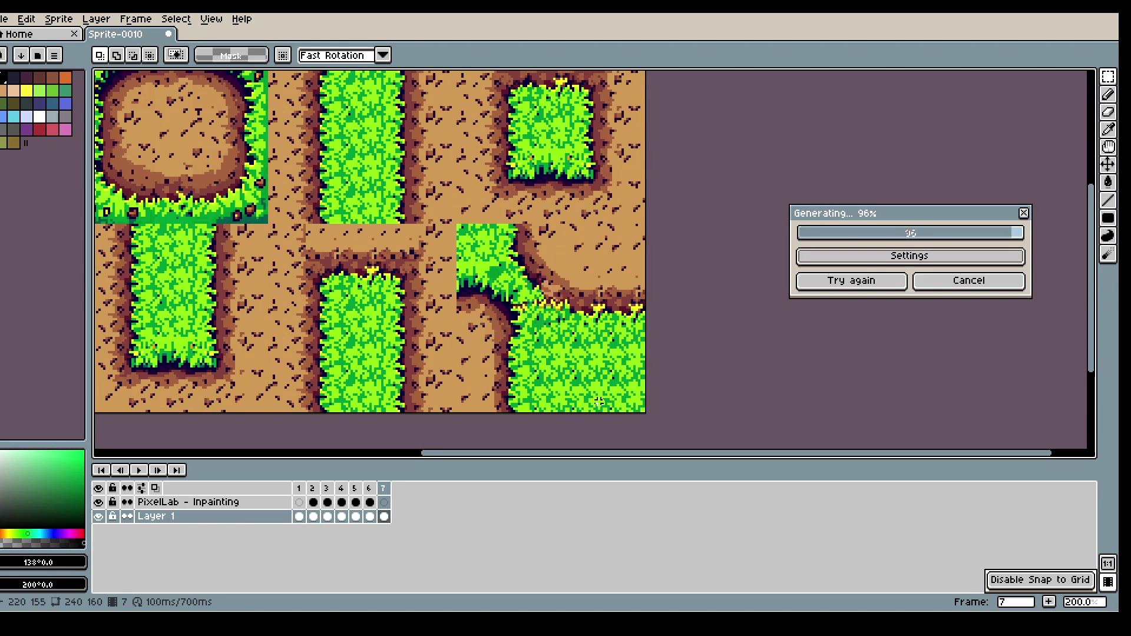
pyautogui.click(383, 489)
pyautogui.hotkey('alt', 'c')
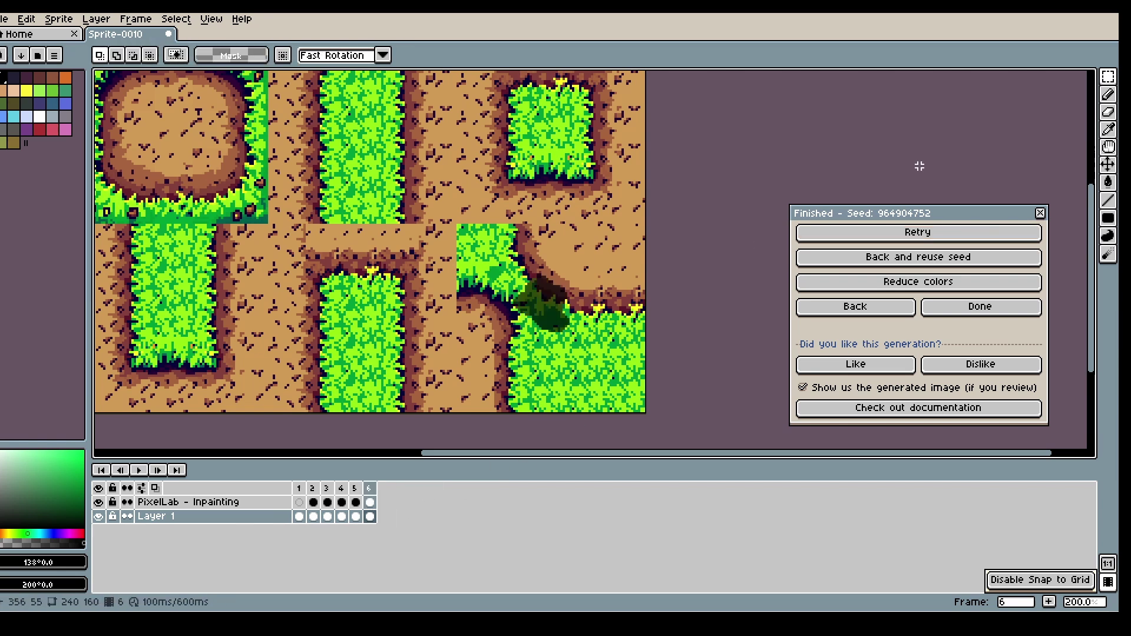
# Step: Trim the upper-left part of the mask on frame 6 of the PixelLab - Inpainting layer with a 3 px Eraser
pyautogui.click(1108, 112)
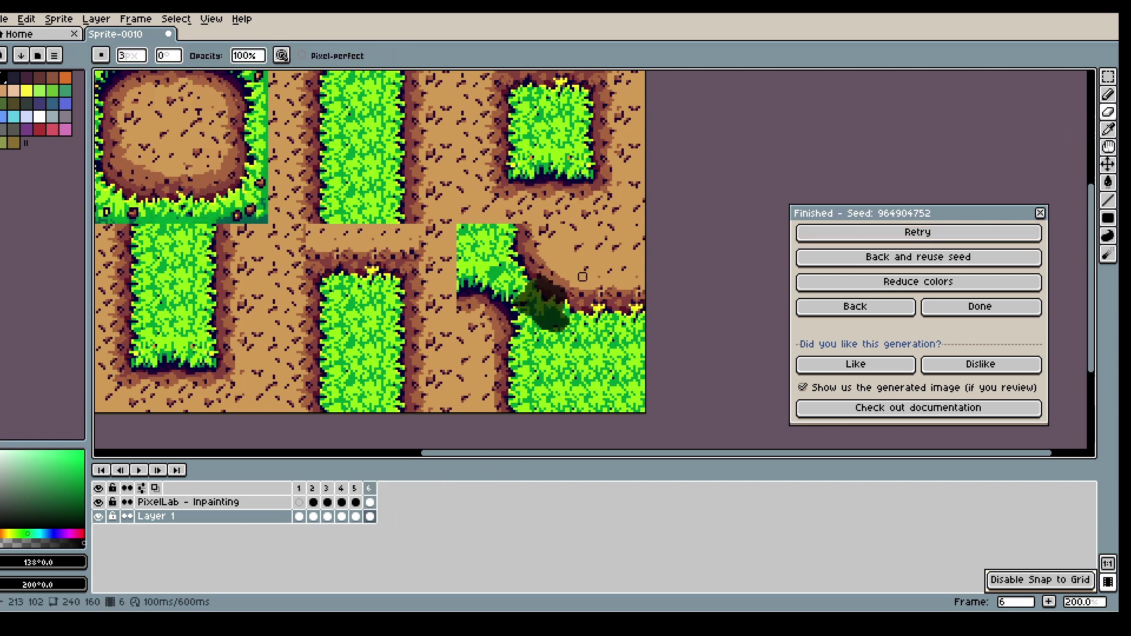
pyautogui.click(371, 502)
pyautogui.moveTo(536, 306)
pyautogui.mouseDown()
pyautogui.moveTo(537, 286)
pyautogui.moveTo(559, 277)
pyautogui.mouseUp()
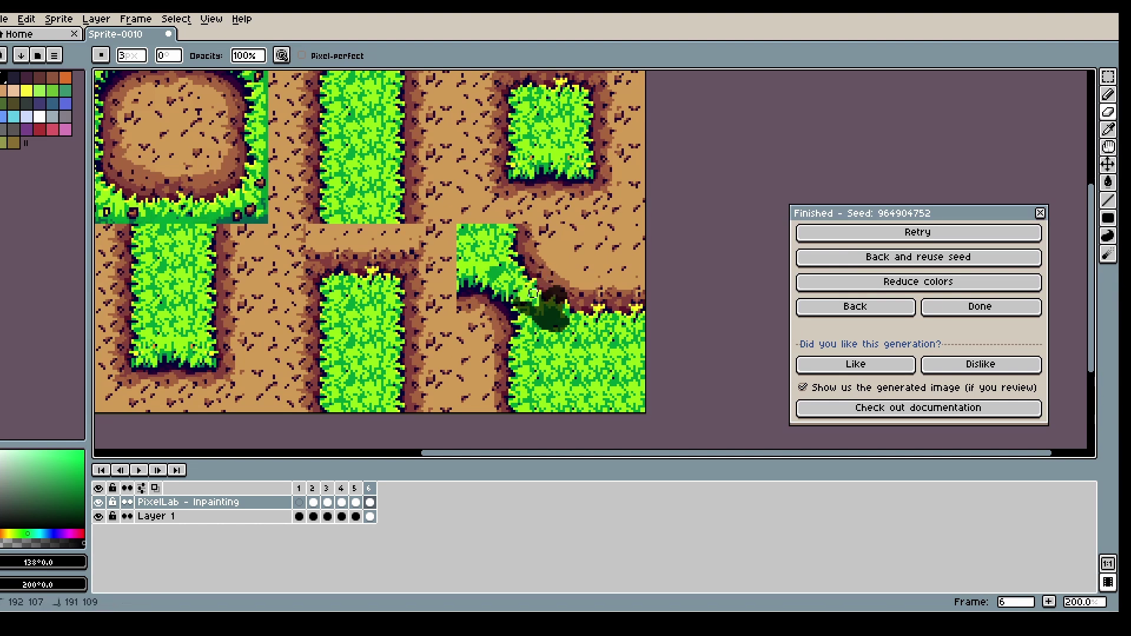
# Step: Return to the map settings, select the lower-right 80 × 80 px quadrant as the painting area and generate the inpainting again
pyautogui.click(851, 307)
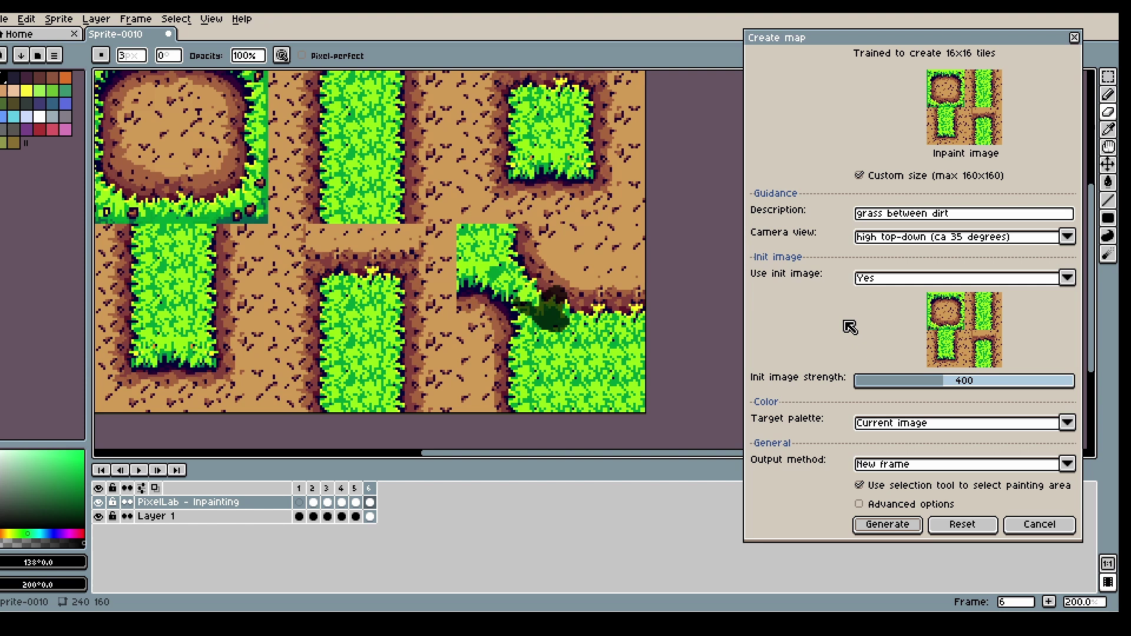
pyautogui.click(908, 524)
pyautogui.click(565, 339)
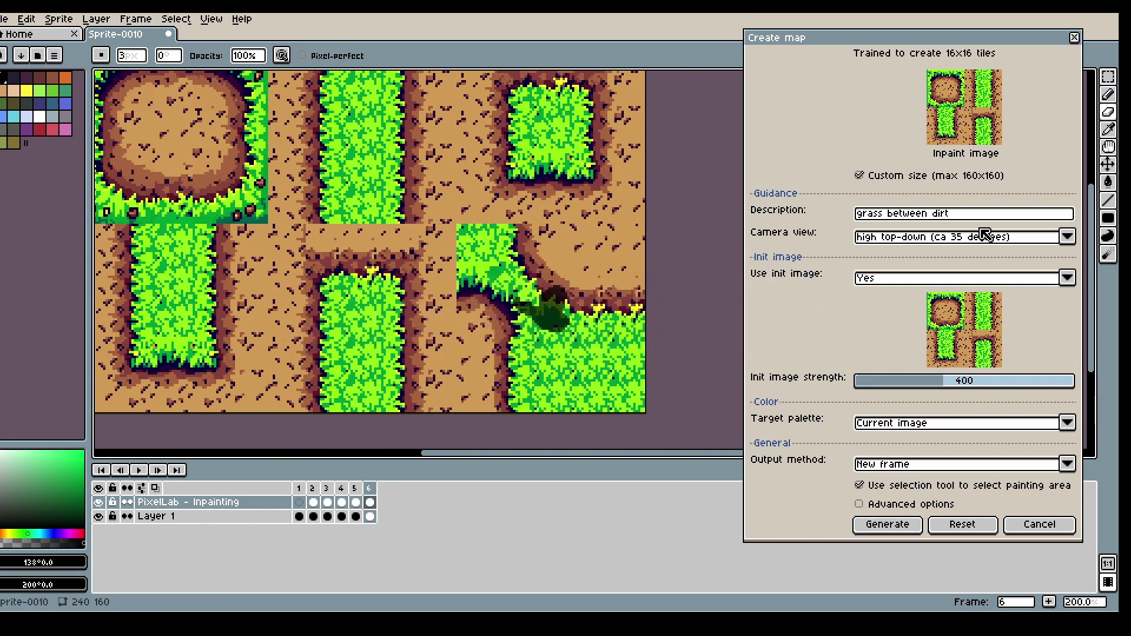
pyautogui.press('m')
pyautogui.moveTo(458, 225); pyautogui.dragTo(646, 414)
pyautogui.click(868, 523)
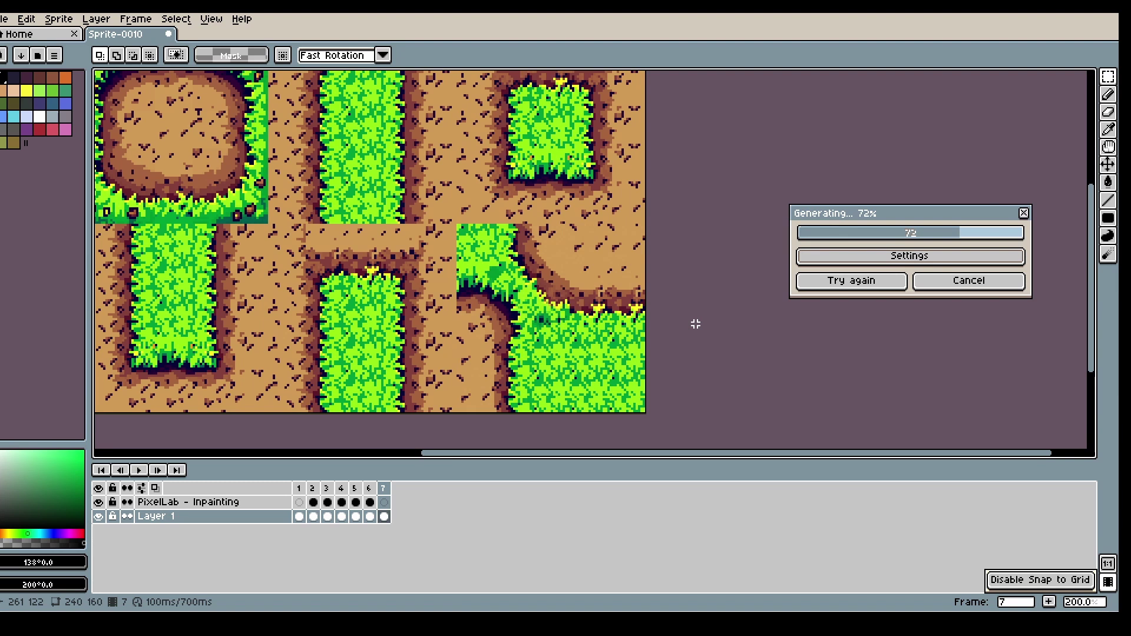
# Step: Move the curved-path tile to the lower-left quadrant and place a horizontally mirrored copy beside it using a negative width
pyautogui.scroll(-2, 489, 254)
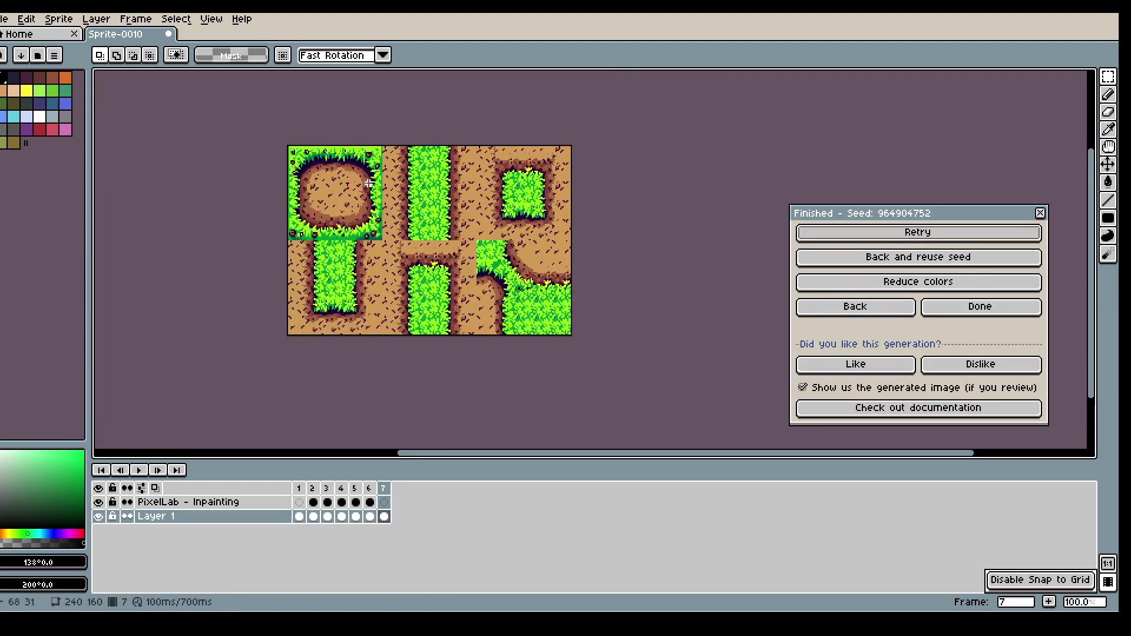
pyautogui.scroll(1, 393, 186)
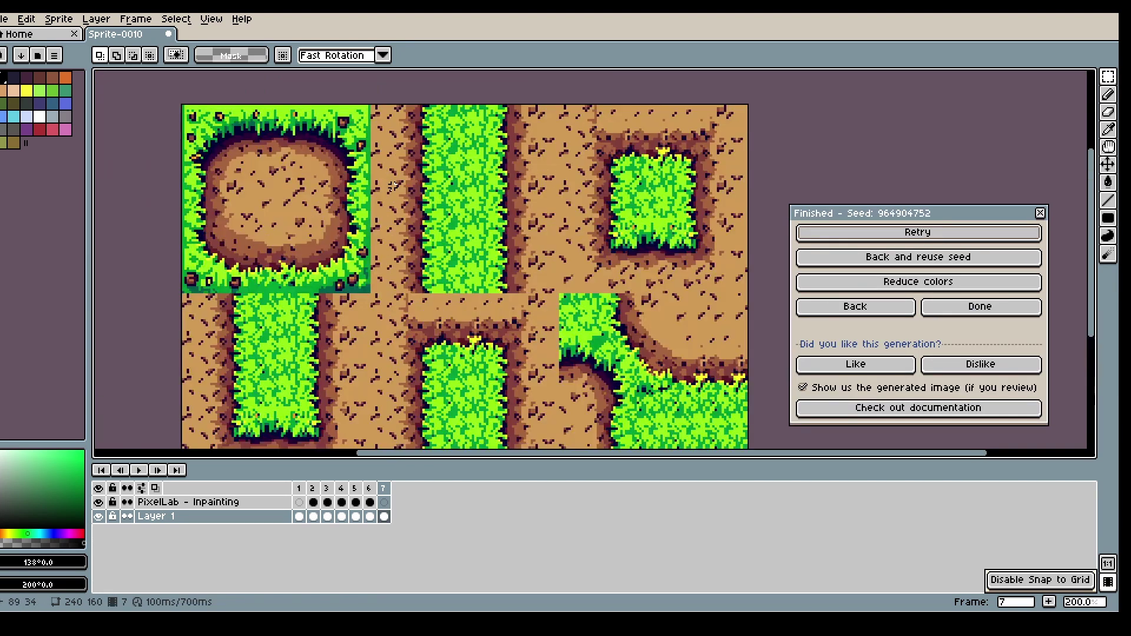
pyautogui.scroll(-1, 657, 351)
pyautogui.scroll(1, 693, 393)
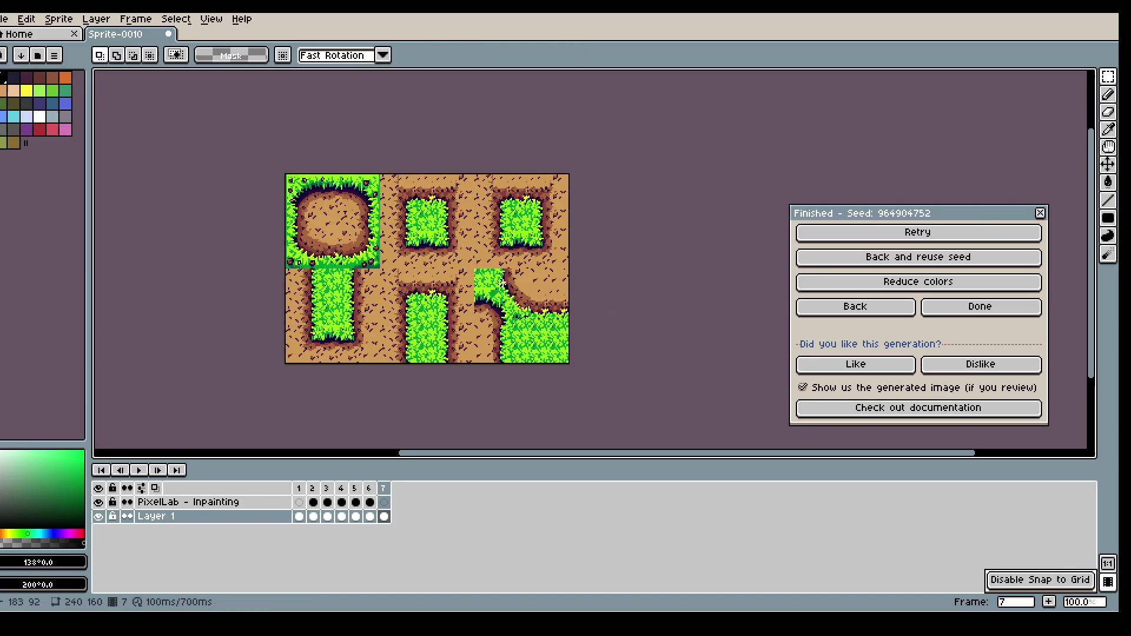
pyautogui.moveTo(475, 269); pyautogui.dragTo(376, 368)
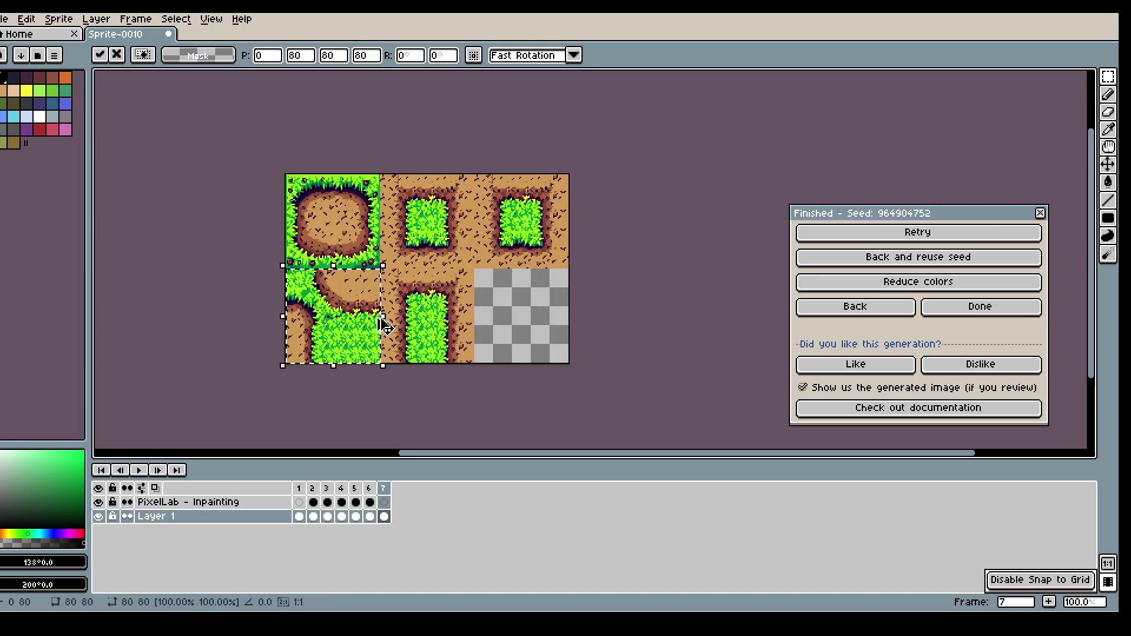
pyautogui.moveTo(361, 323); pyautogui.dragTo(456, 330)
pyautogui.click(328, 55)
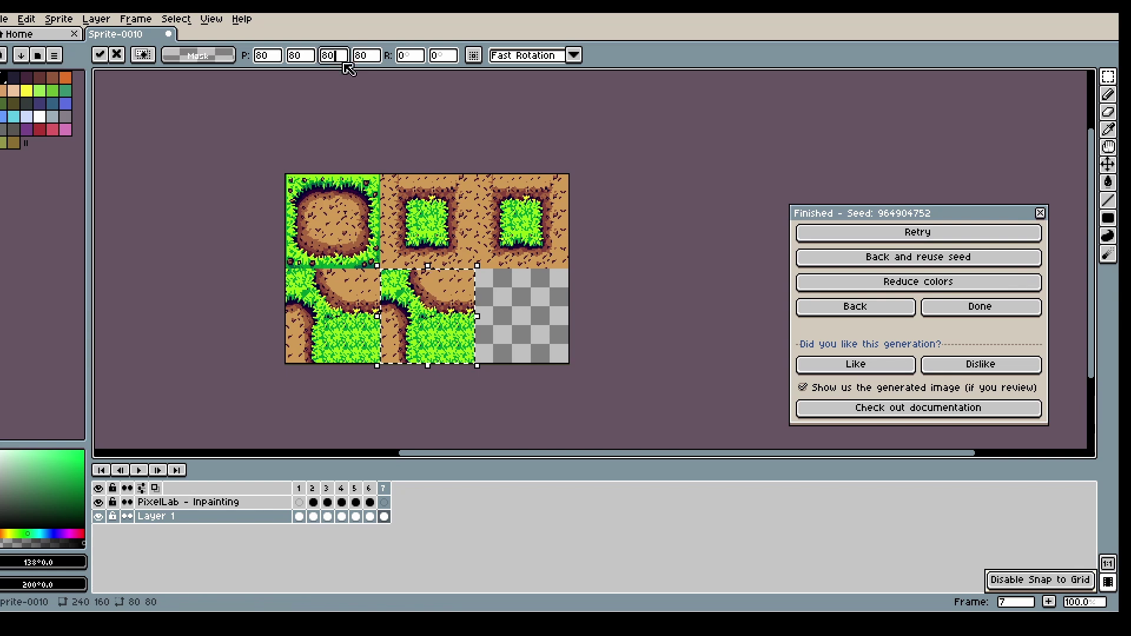
pyautogui.write('-')
pyautogui.click(424, 258)
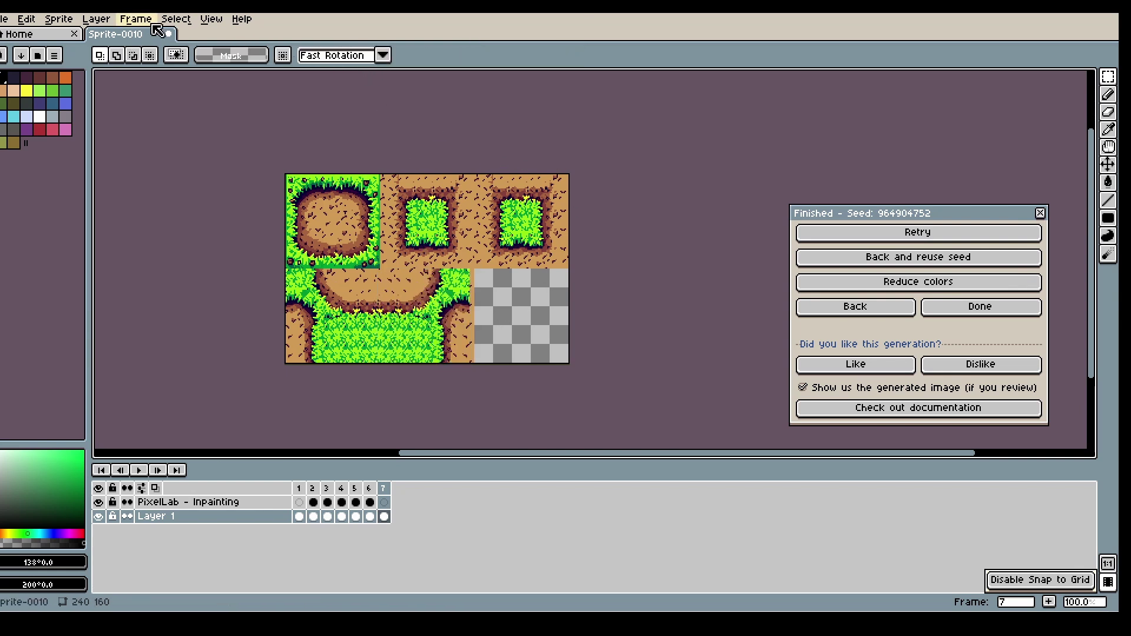
# Step: Open the canvas size settings and pull the right border inward to the edge of the second tile column
pyautogui.click(59, 19)
pyautogui.click(93, 101)
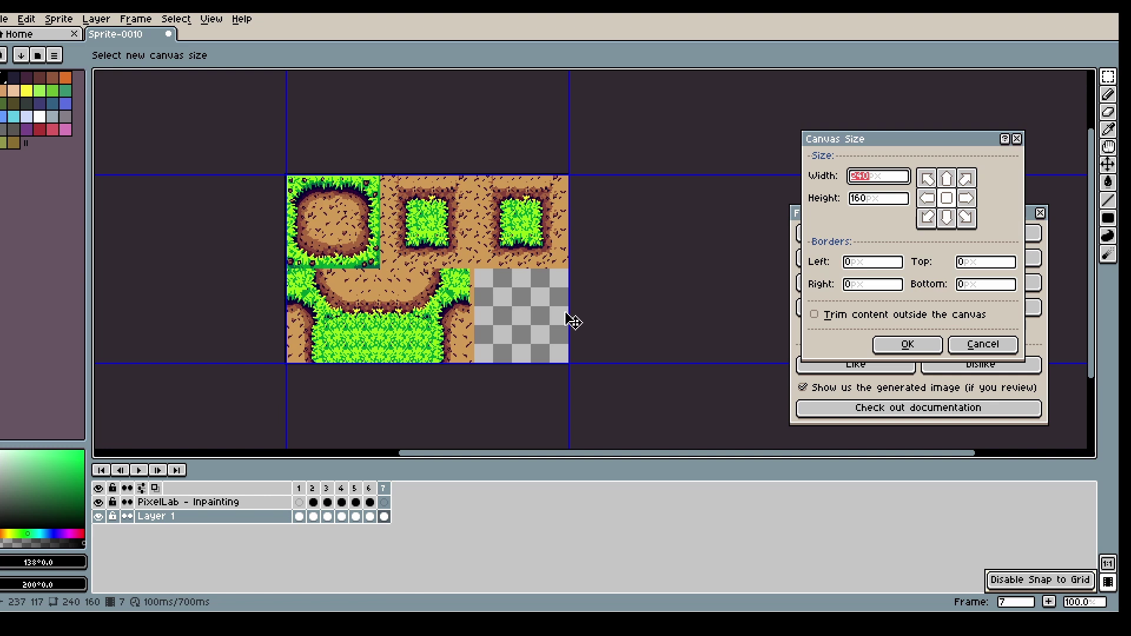
pyautogui.moveTo(565, 312); pyautogui.dragTo(476, 309)
pyautogui.scroll(1, 468, 294)
pyautogui.scroll(-1, 422, 315)
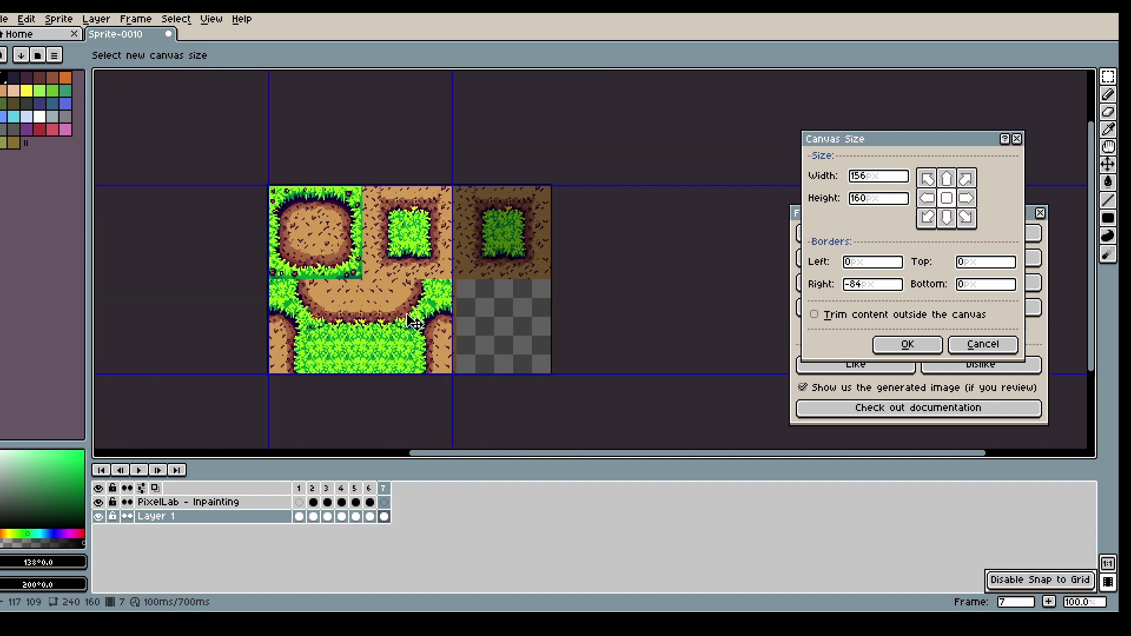
pyautogui.scroll(1, 380, 352)
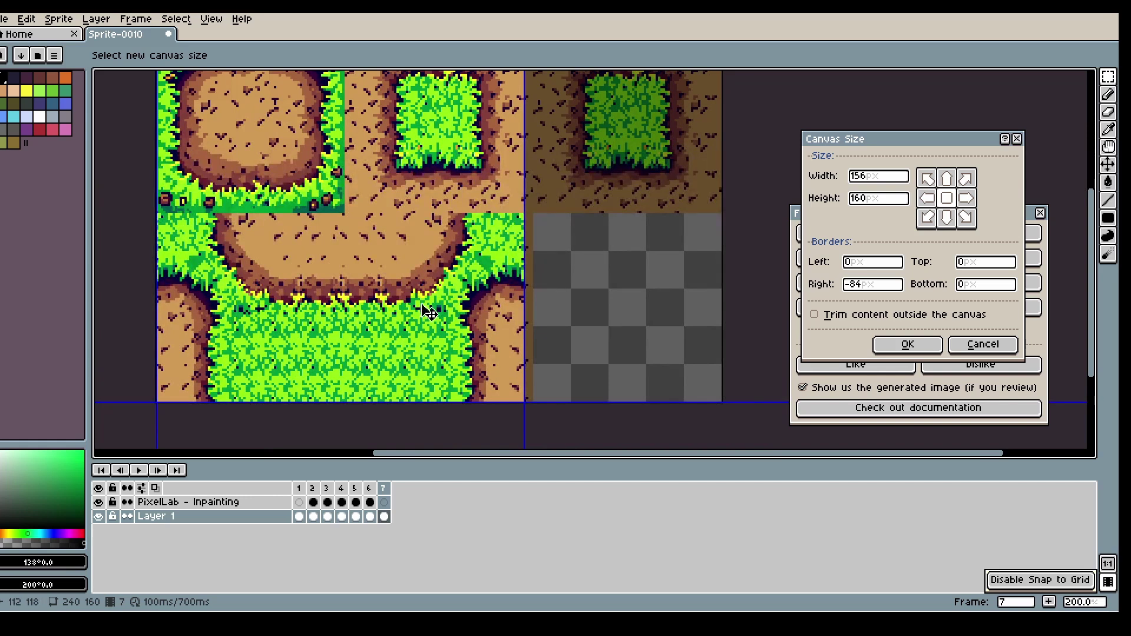
pyautogui.moveTo(522, 266); pyautogui.dragTo(533, 268)
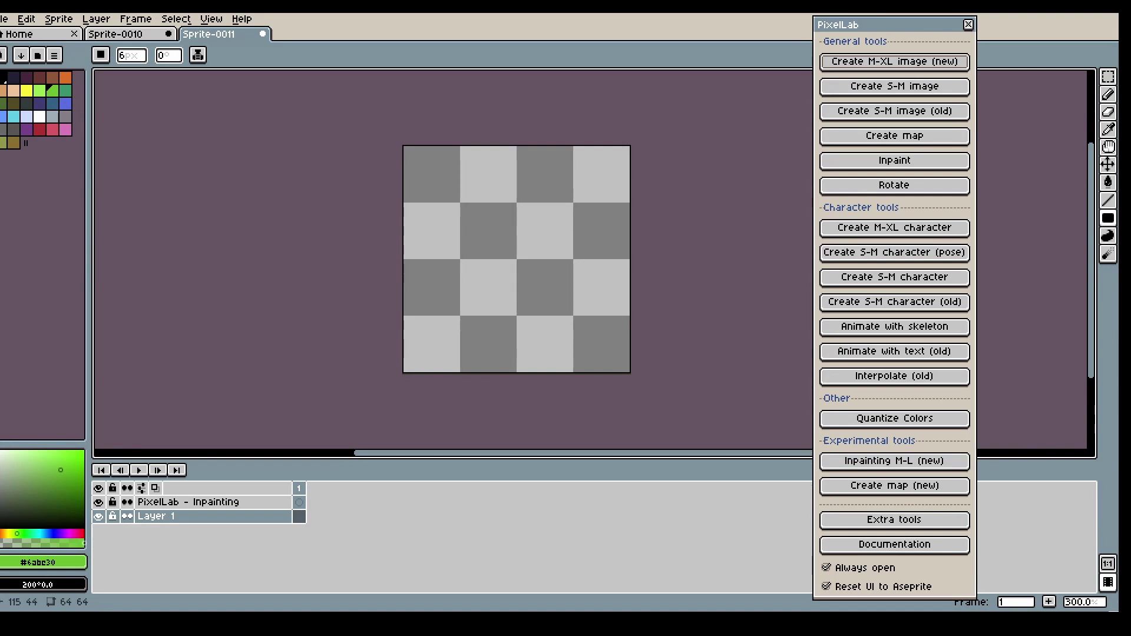
# Step: Fill Layer 1 of the new 64 × 64 px sprite with light blue (palette index 19) using the Paint Bucket
pyautogui.press('u')
pyautogui.press('u')
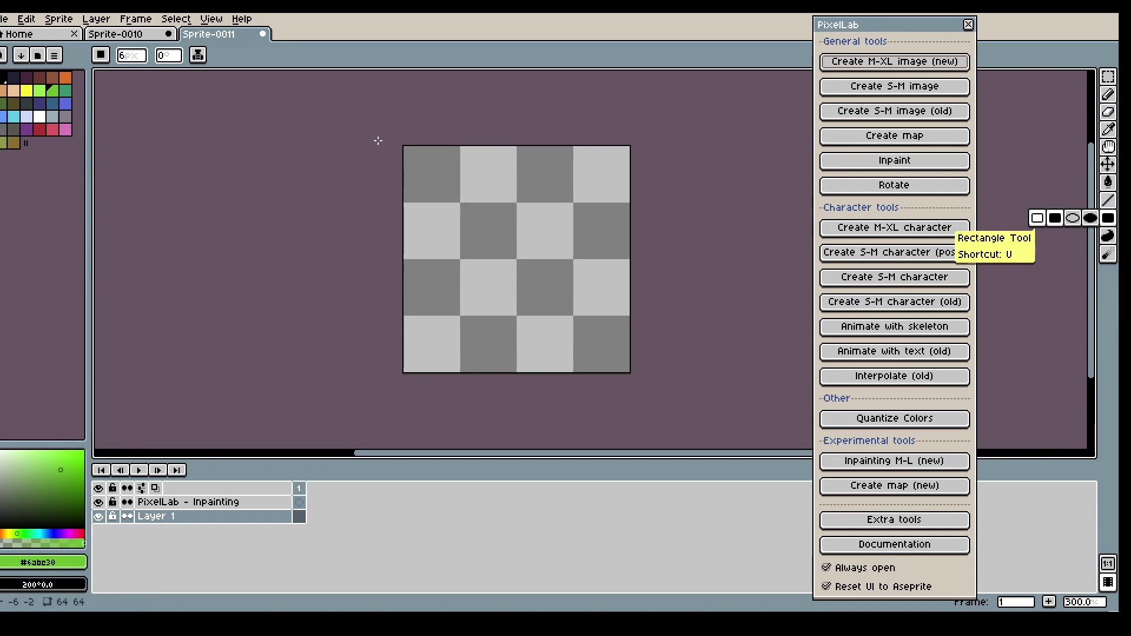
pyautogui.click(15, 118)
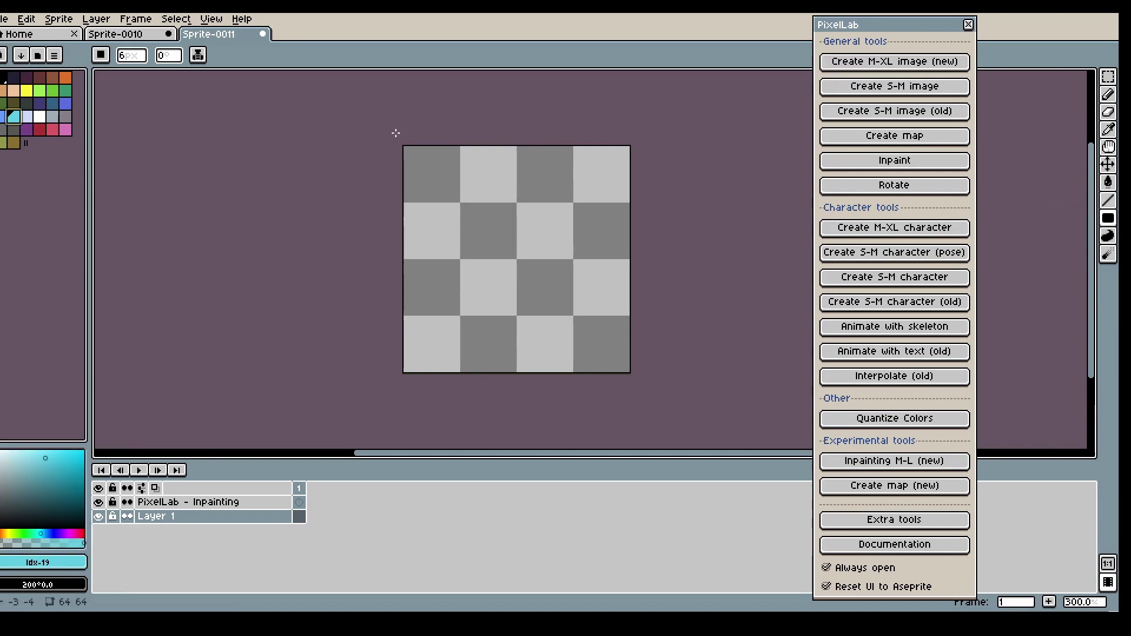
pyautogui.press('g')
pyautogui.click(475, 230)
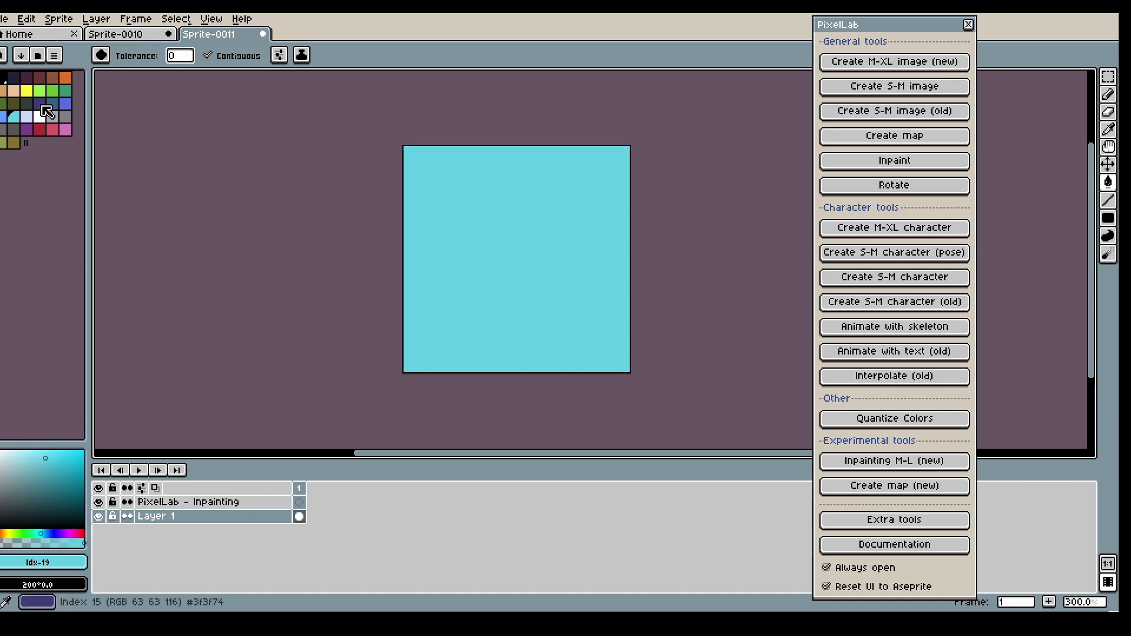
# Step: Draw a filled brown (palette index 4) platform about 57 × 30 px in the lower half and a green (index 10) strip along its top
pyautogui.click(53, 77)
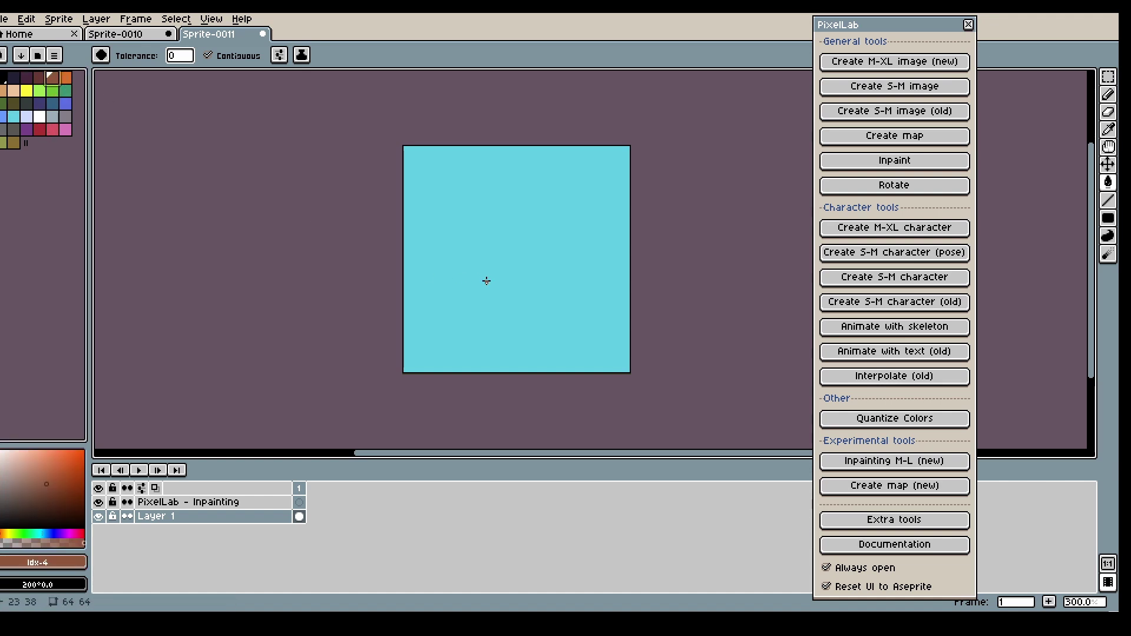
pyautogui.press('b')
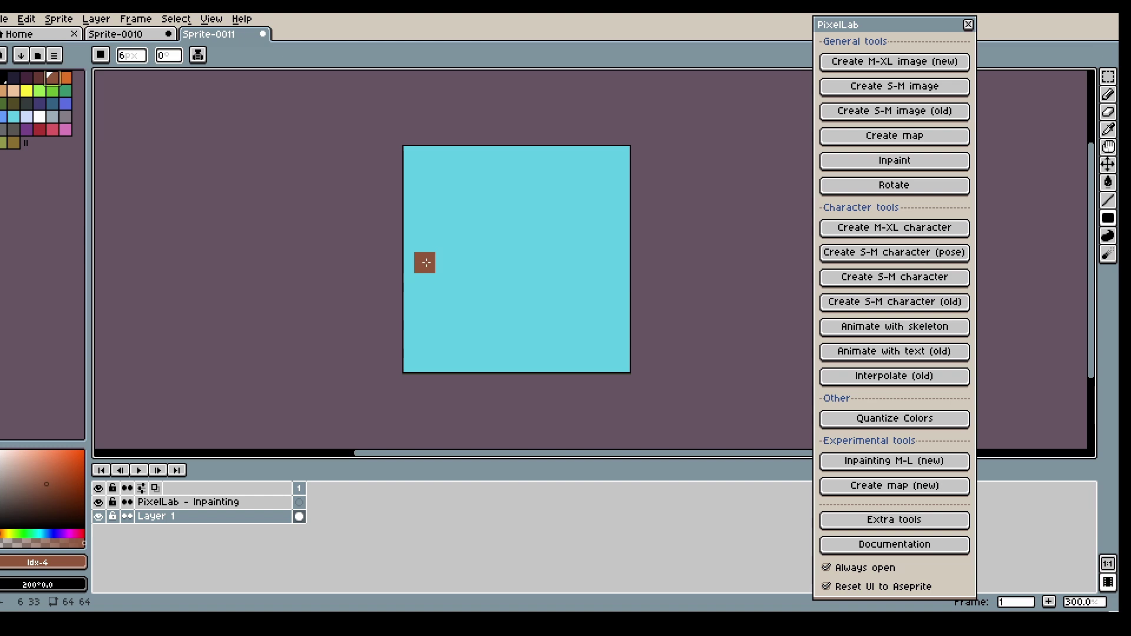
pyautogui.moveTo(424, 263); pyautogui.dragTo(609, 348)
pyautogui.click(52, 90)
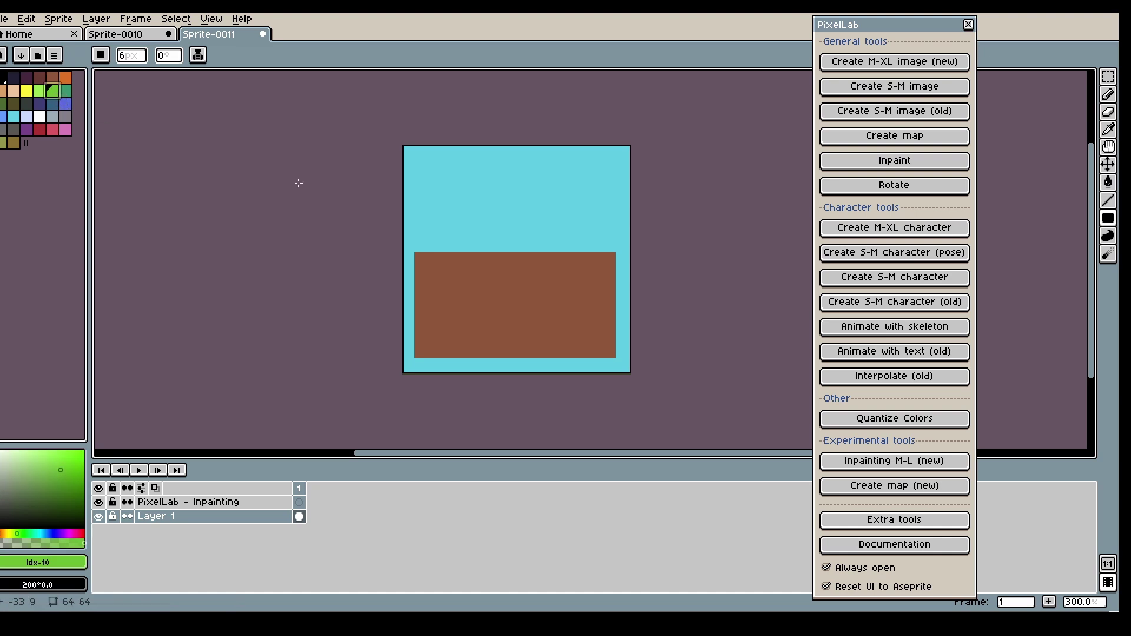
pyautogui.moveTo(425, 265); pyautogui.dragTo(607, 269)
# Step: Open Create map and cover the whole canvas with a black filled rectangle on the PixelLab - Inpainting layer
pyautogui.click(300, 503)
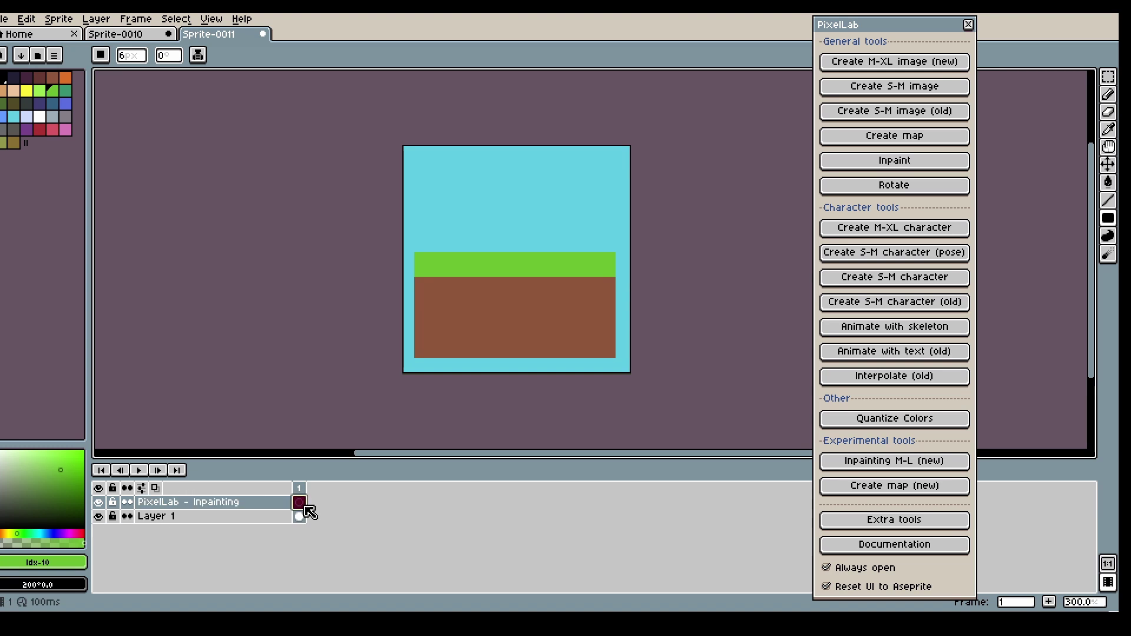
pyautogui.moveTo(63, 474); pyautogui.dragTo(1, 528)
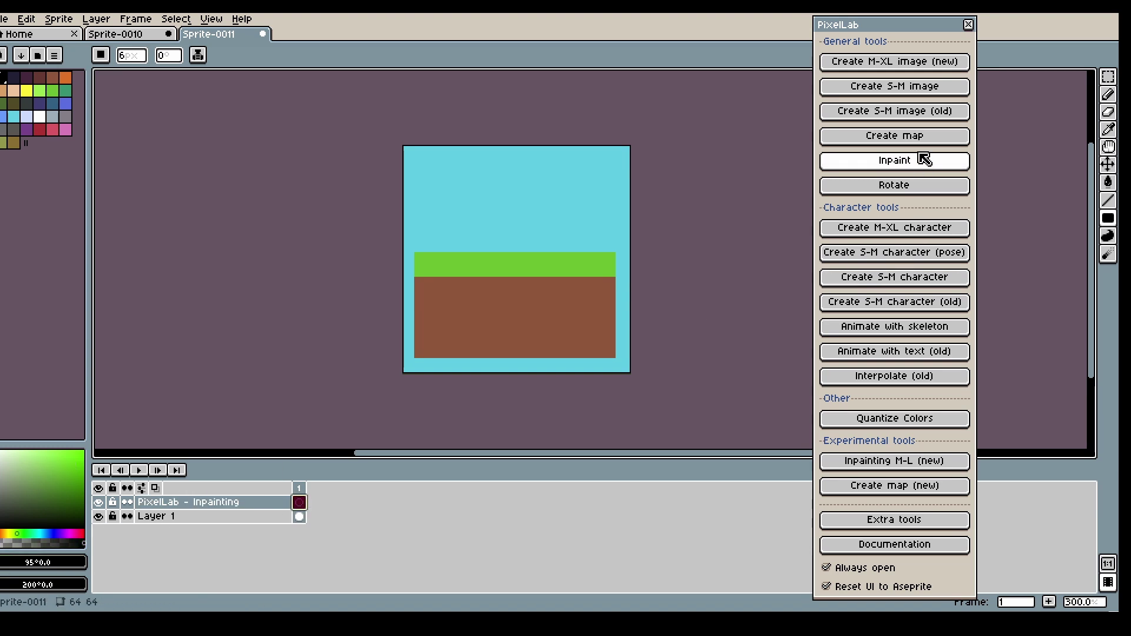
pyautogui.click(905, 141)
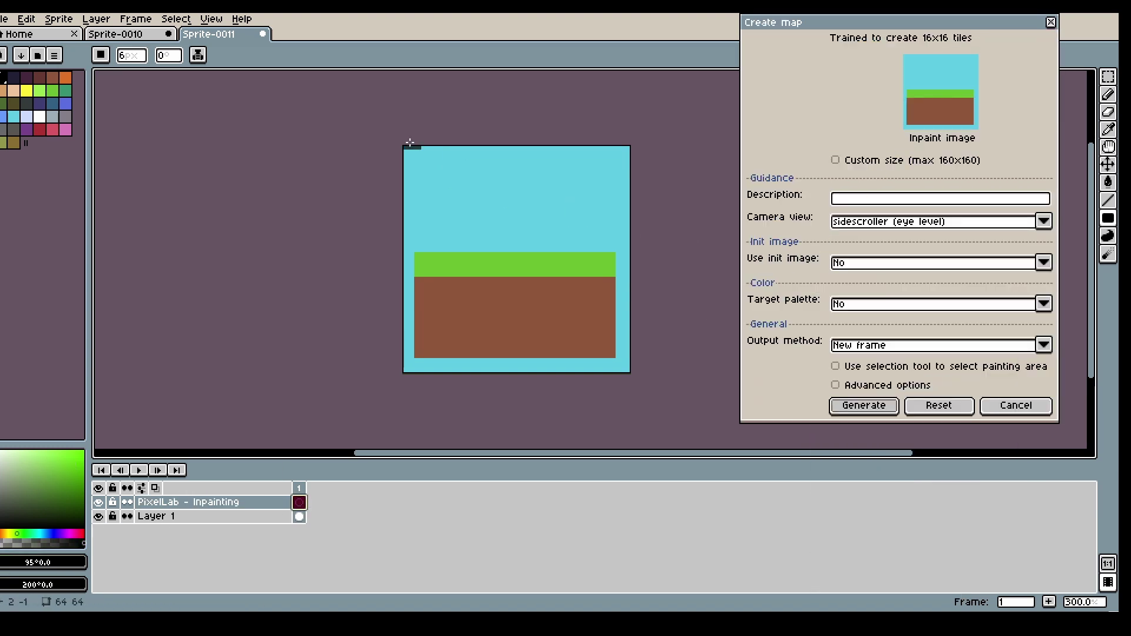
pyautogui.moveTo(394, 140); pyautogui.dragTo(656, 392)
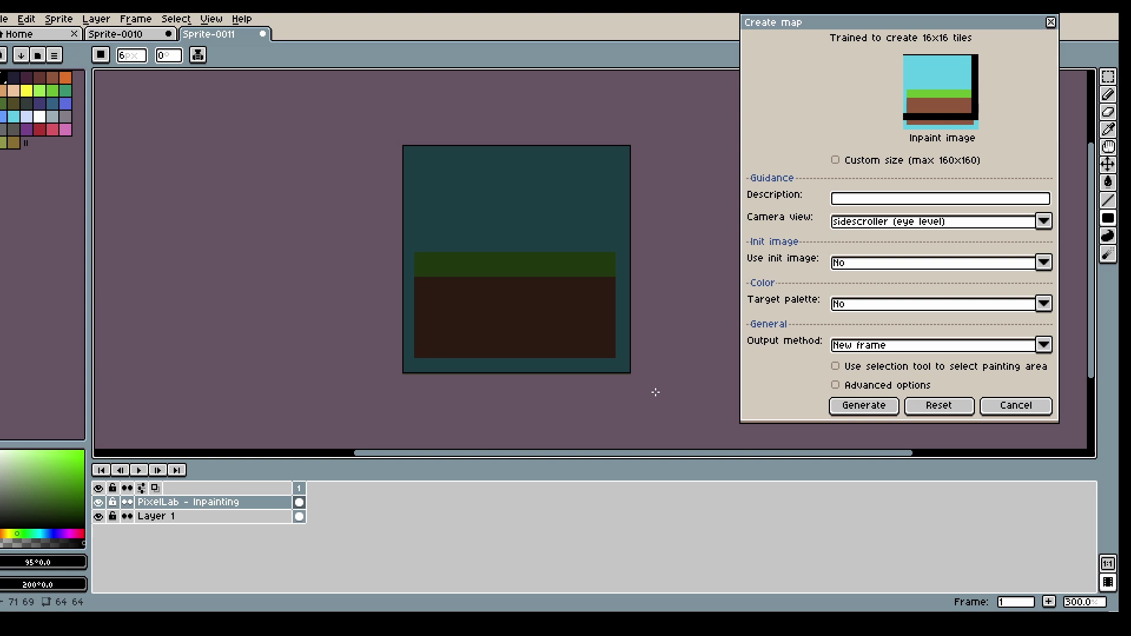
# Step: Enable the init image, enter the description "grass on top of dirt platform with a blue sky in the background" and try generating the map
pyautogui.click(846, 263)
pyautogui.click(846, 292)
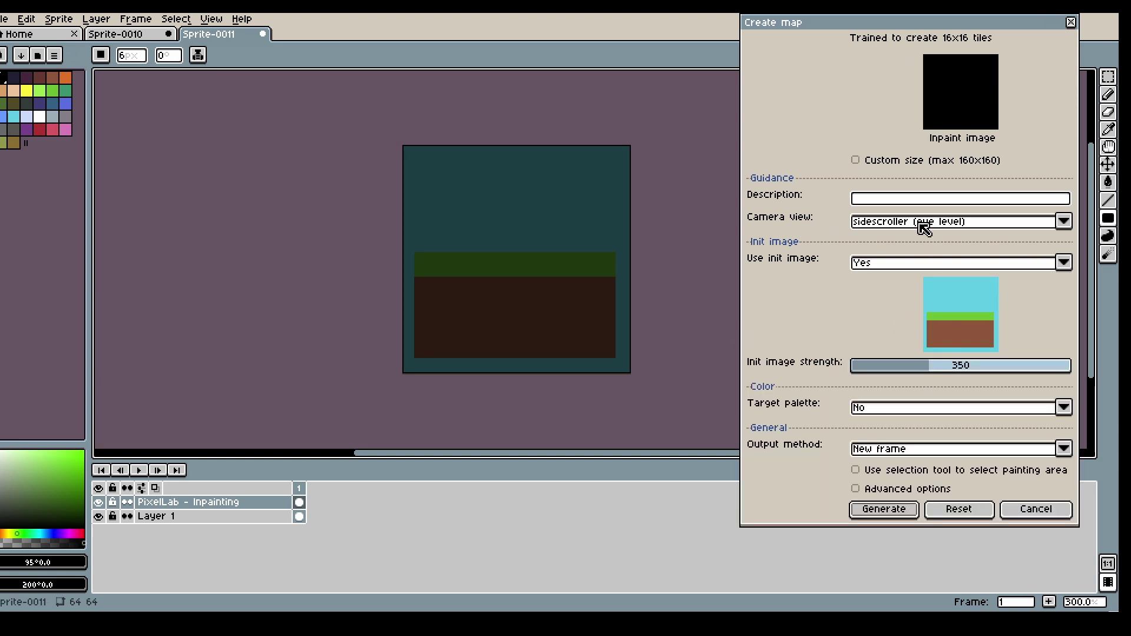
pyautogui.click(901, 198)
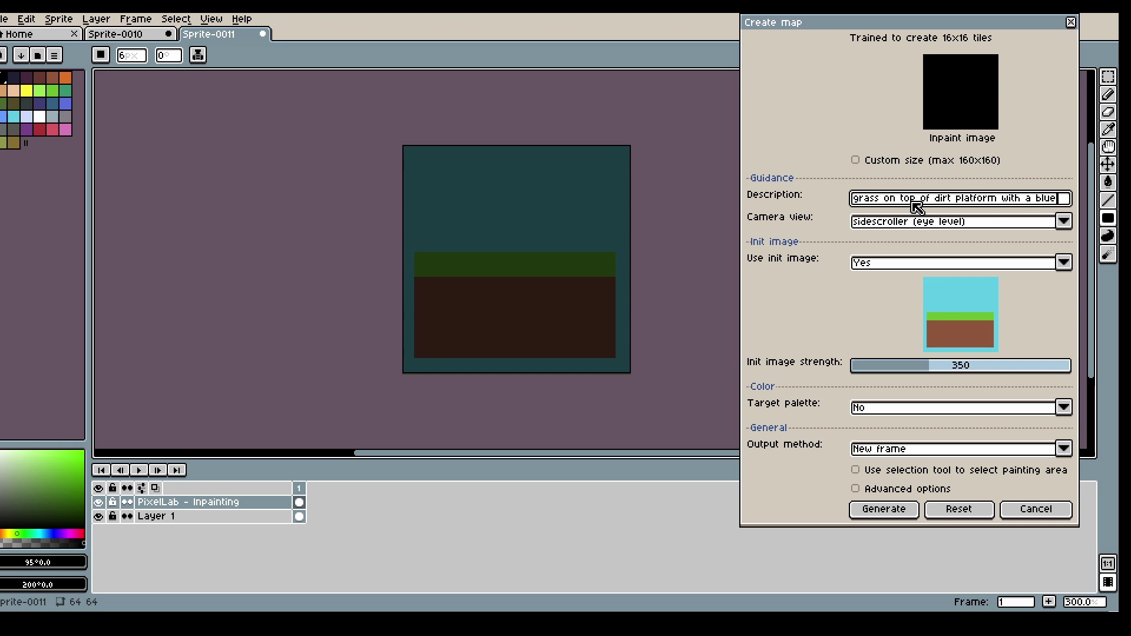
pyautogui.write('sky in the backgr')
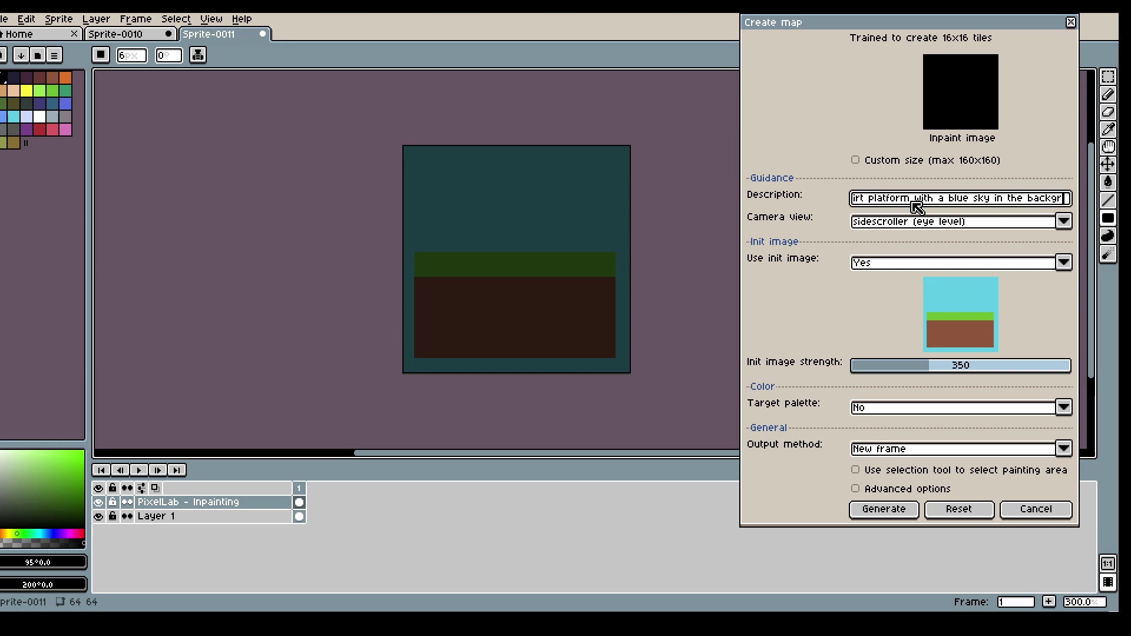
pyautogui.write('ound')
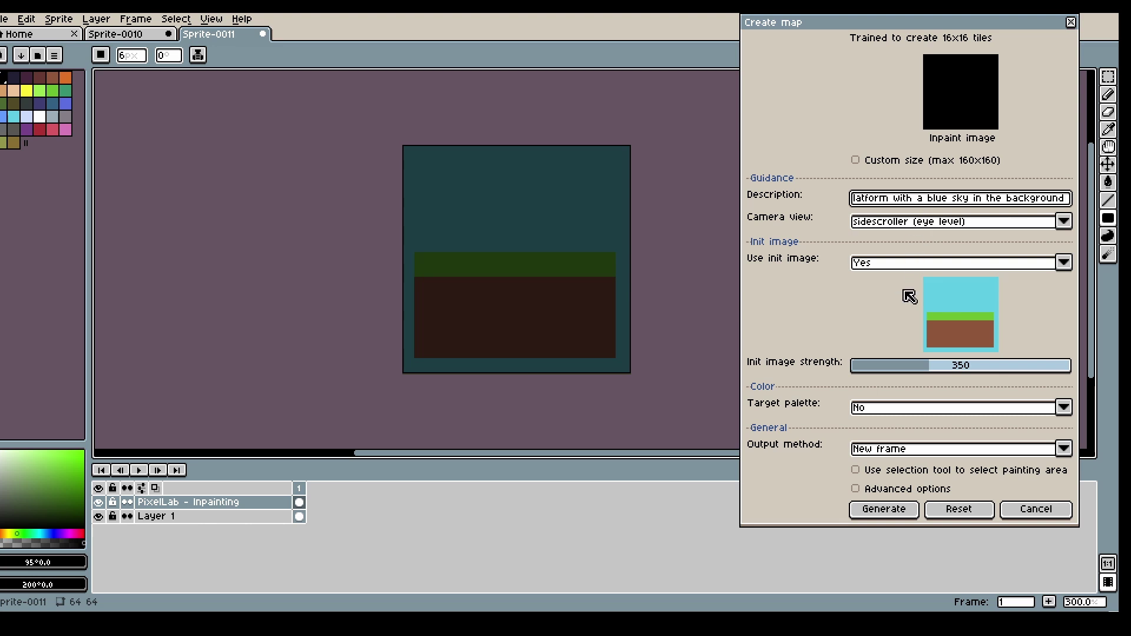
pyautogui.click(878, 511)
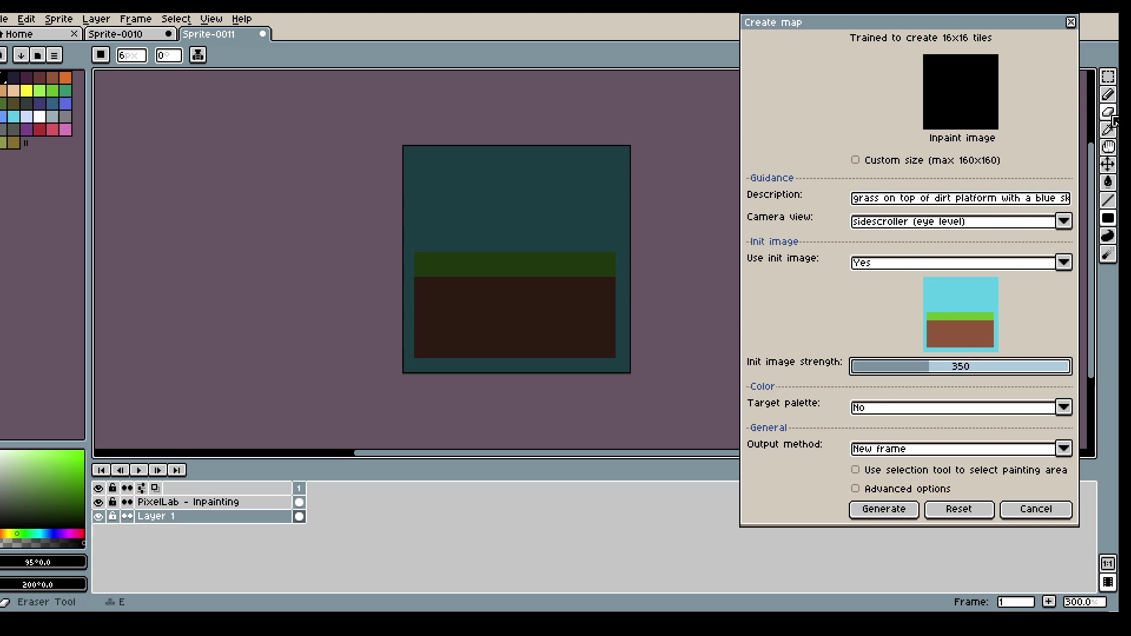
pyautogui.click(1108, 77)
pyautogui.moveTo(631, 374); pyautogui.dragTo(321, 374)
pyautogui.press('Delete')
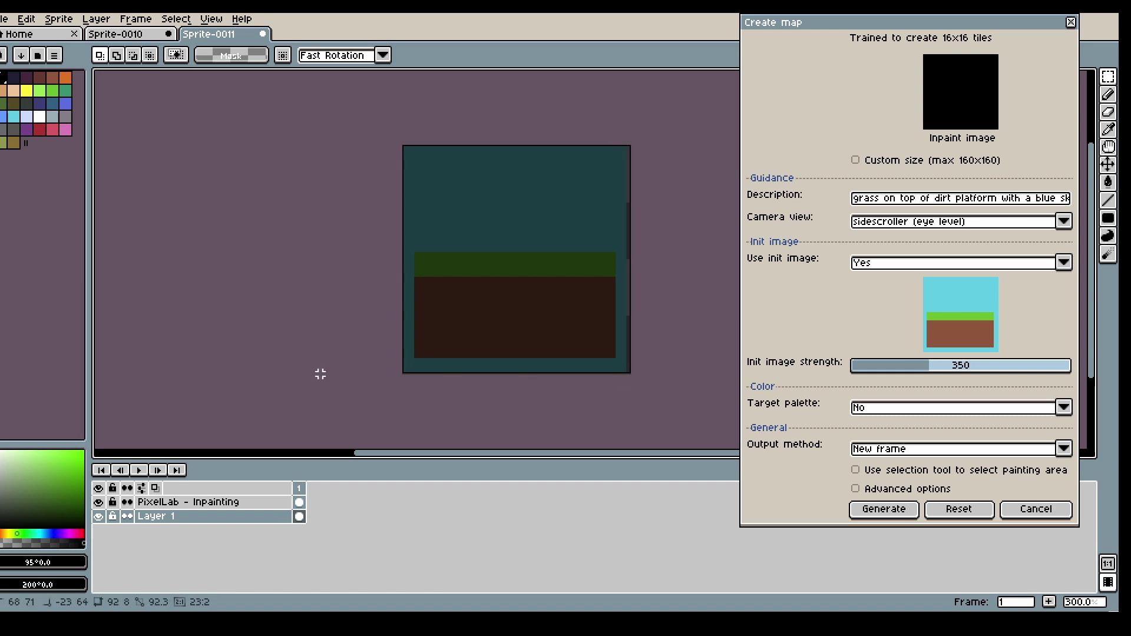
# Step: Clear a border about 1 px wide from the edges of the black mask on the PixelLab - Inpainting layer and generate the map
pyautogui.click(299, 502)
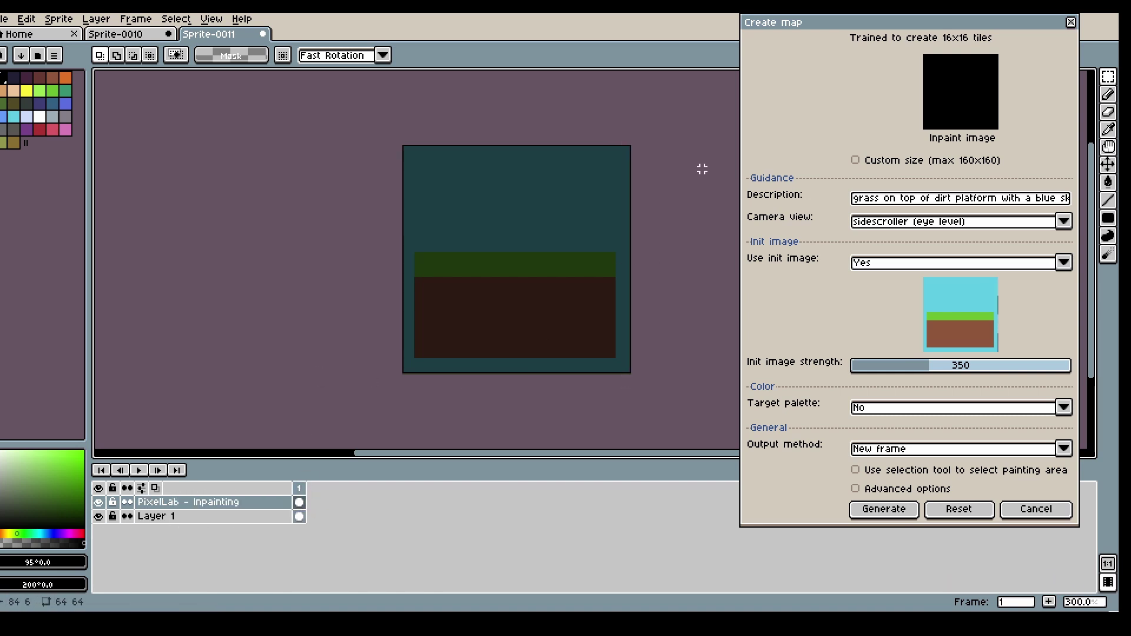
pyautogui.moveTo(633, 437); pyautogui.dragTo(337, 371)
pyautogui.press('Delete')
pyautogui.moveTo(335, 123); pyautogui.dragTo(649, 147)
pyautogui.press('Delete')
pyautogui.press('Delete')
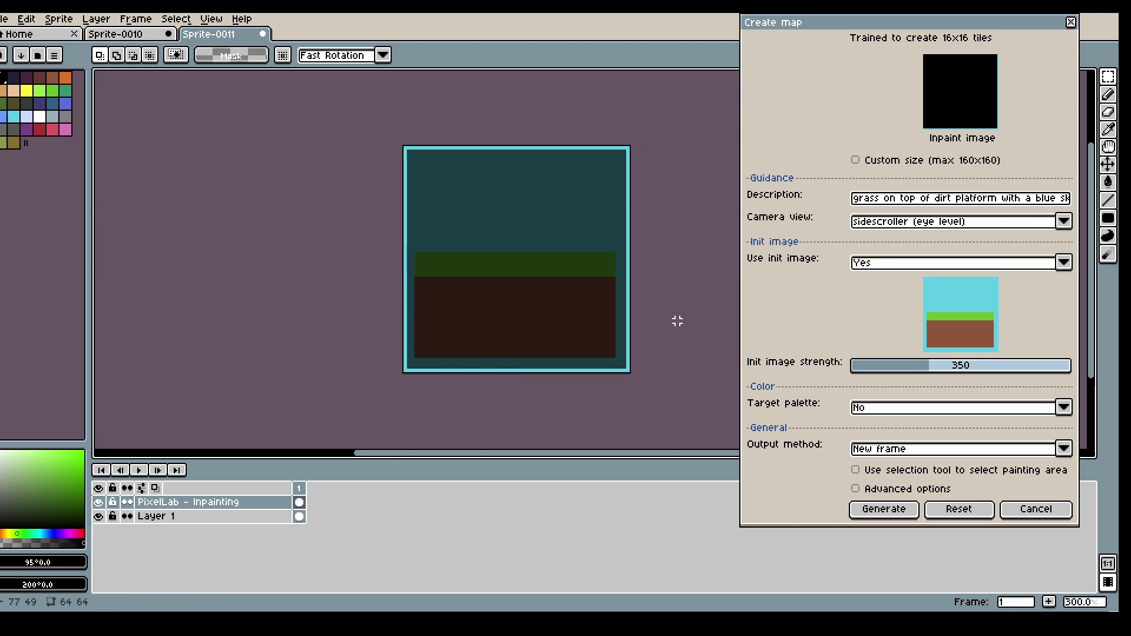
pyautogui.click(872, 512)
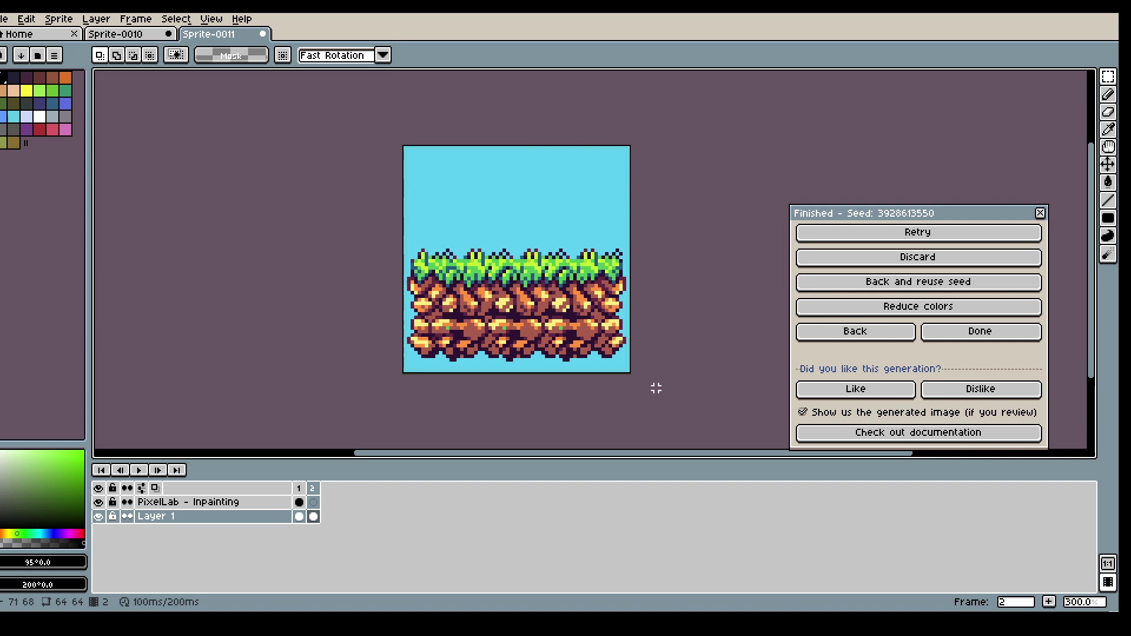
pyautogui.press('i')
pyautogui.click(559, 325)
pyautogui.click(560, 332)
pyautogui.press('b')
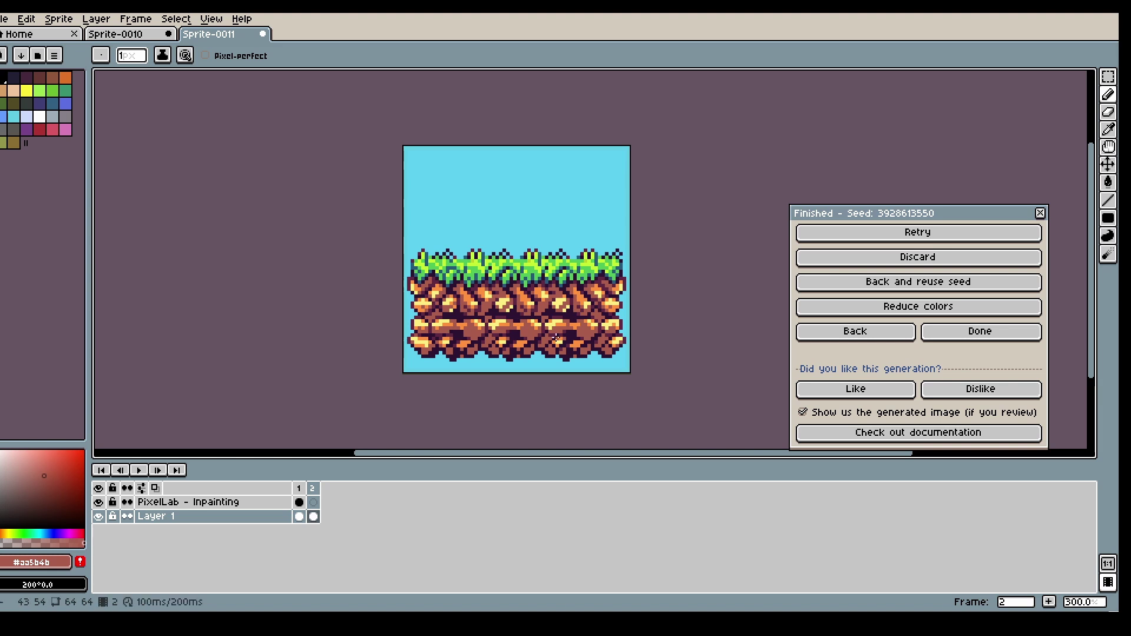
pyautogui.scroll(-1, 566, 339)
pyautogui.scroll(1, 567, 340)
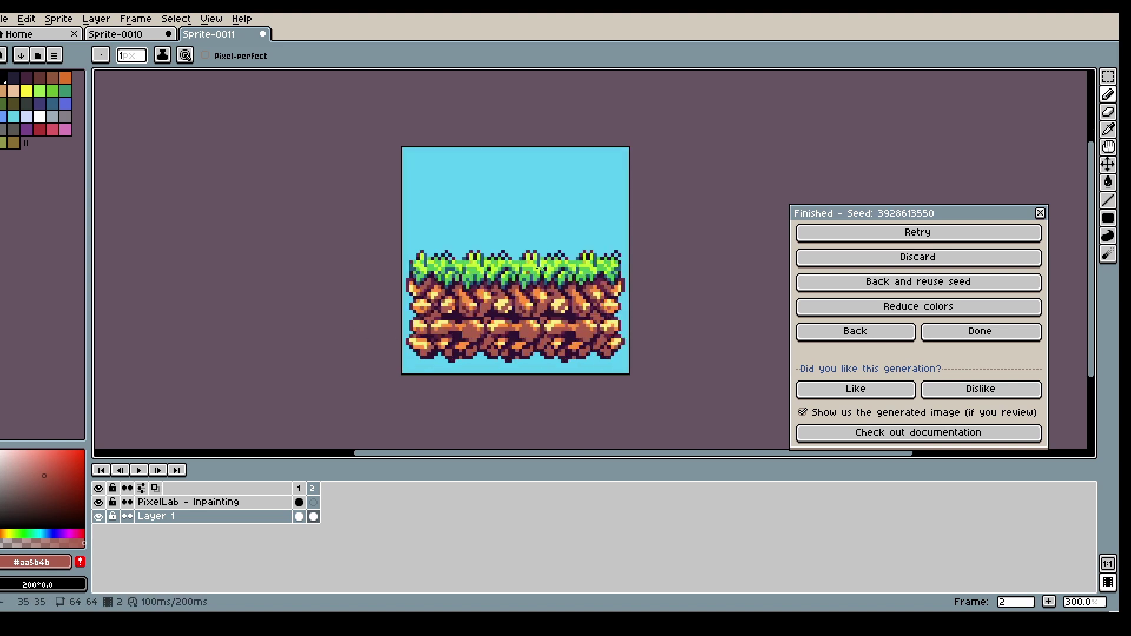
# Step: Turn on grid snapping and move the grass and upper dirt rows up 16 px, leaving an empty row above the bottom dirt
pyautogui.click(1108, 76)
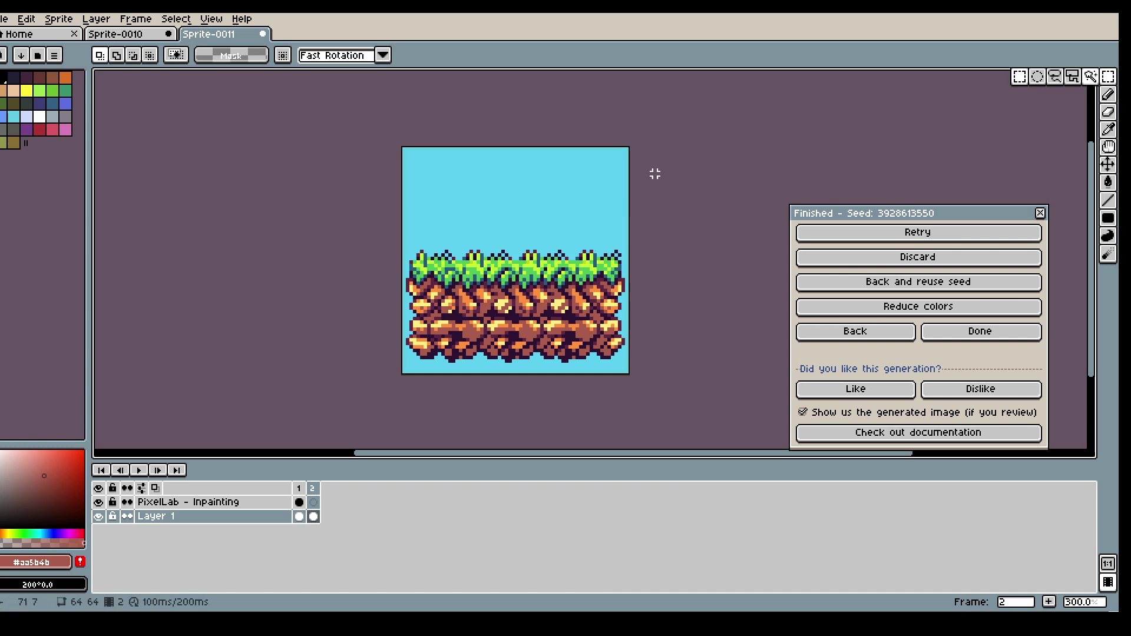
pyautogui.moveTo(445, 222); pyautogui.dragTo(567, 310)
pyautogui.click(687, 233)
pyautogui.hotkey('shift', 's')
pyautogui.click(690, 308)
pyautogui.moveTo(512, 266); pyautogui.dragTo(583, 249)
pyautogui.click(721, 279)
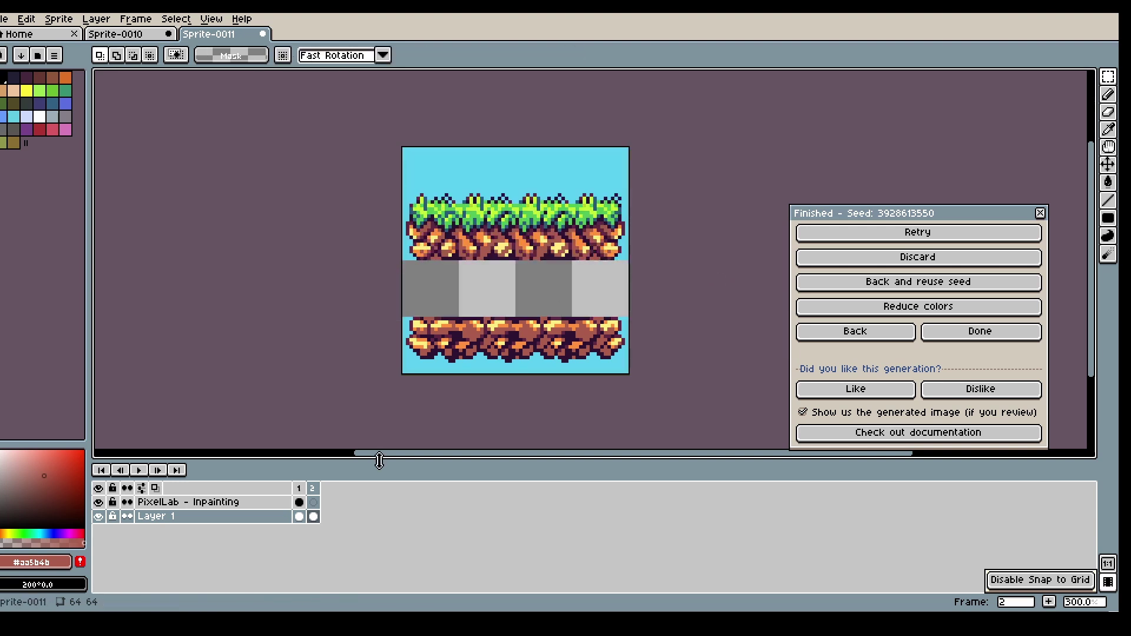
# Step: Cover the empty tile row with a black filled rectangle in frame 2 of the PixelLab - Inpainting layer
pyautogui.click(317, 502)
pyautogui.hotkey('shift', 'u')
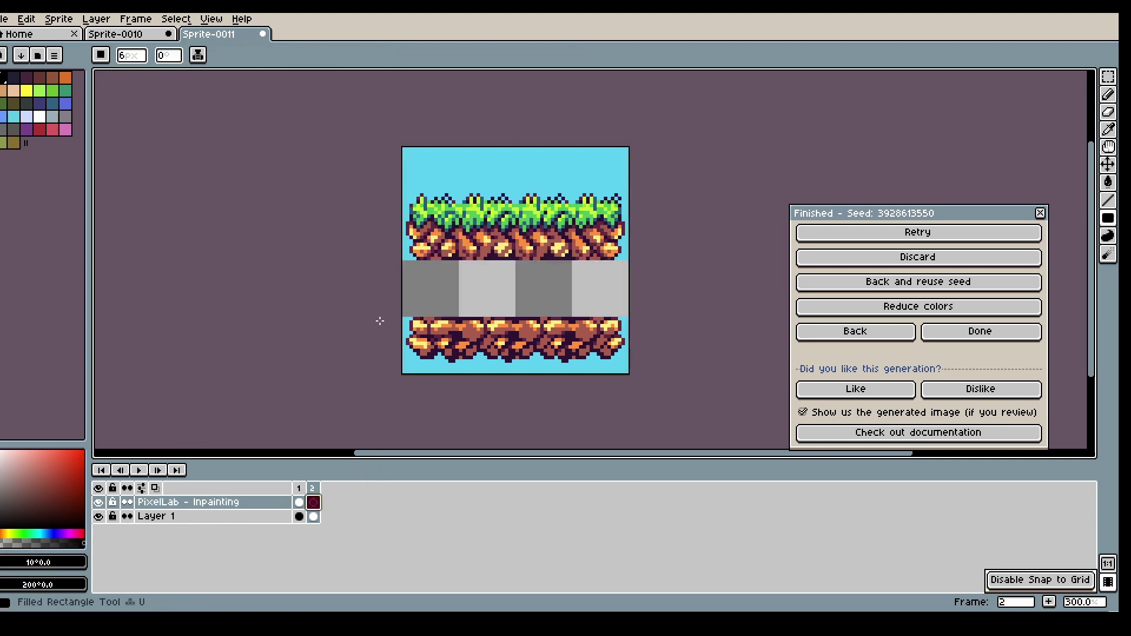
pyautogui.moveTo(406, 275); pyautogui.dragTo(629, 300)
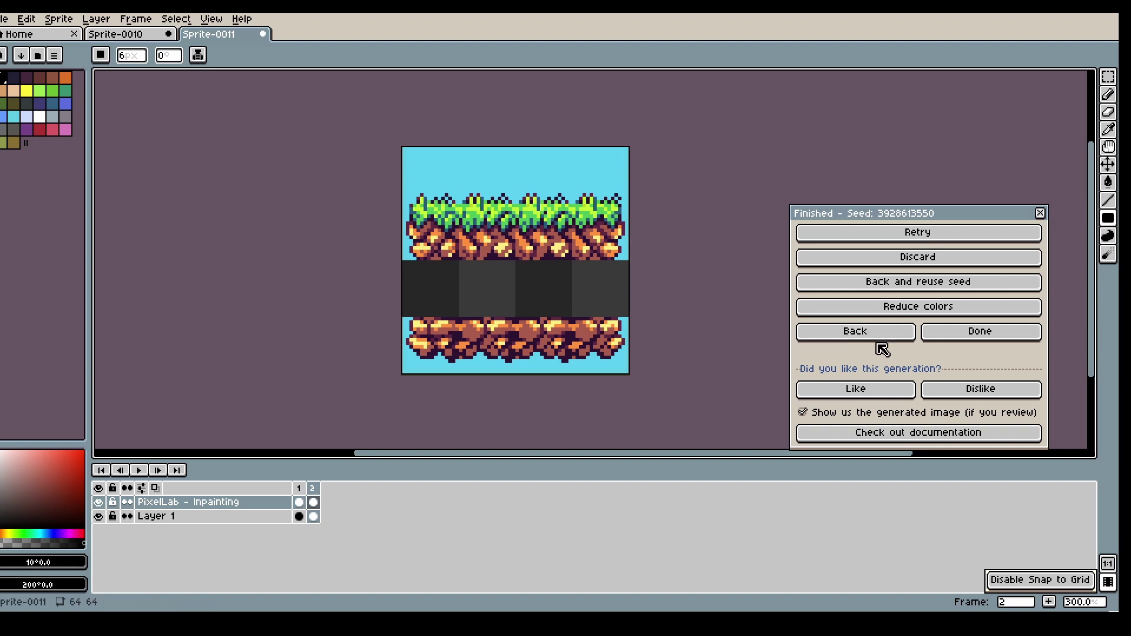
# Step: Return to the map settings, switch the init image off and generate the missing dirt row
pyautogui.click(871, 337)
pyautogui.click(896, 264)
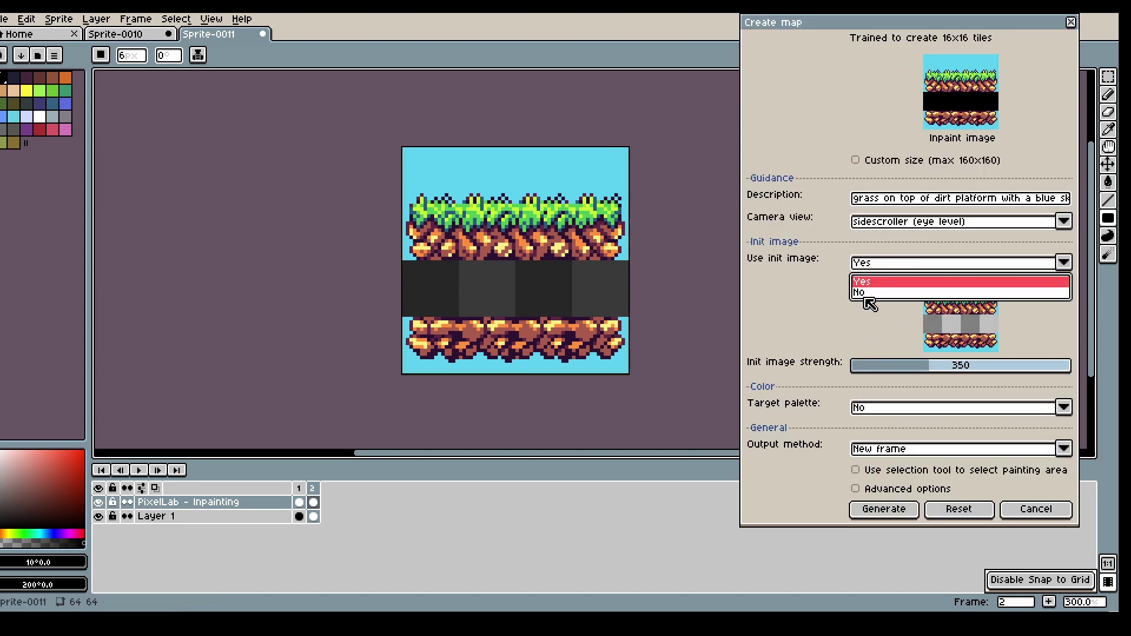
pyautogui.click(868, 296)
pyautogui.click(869, 407)
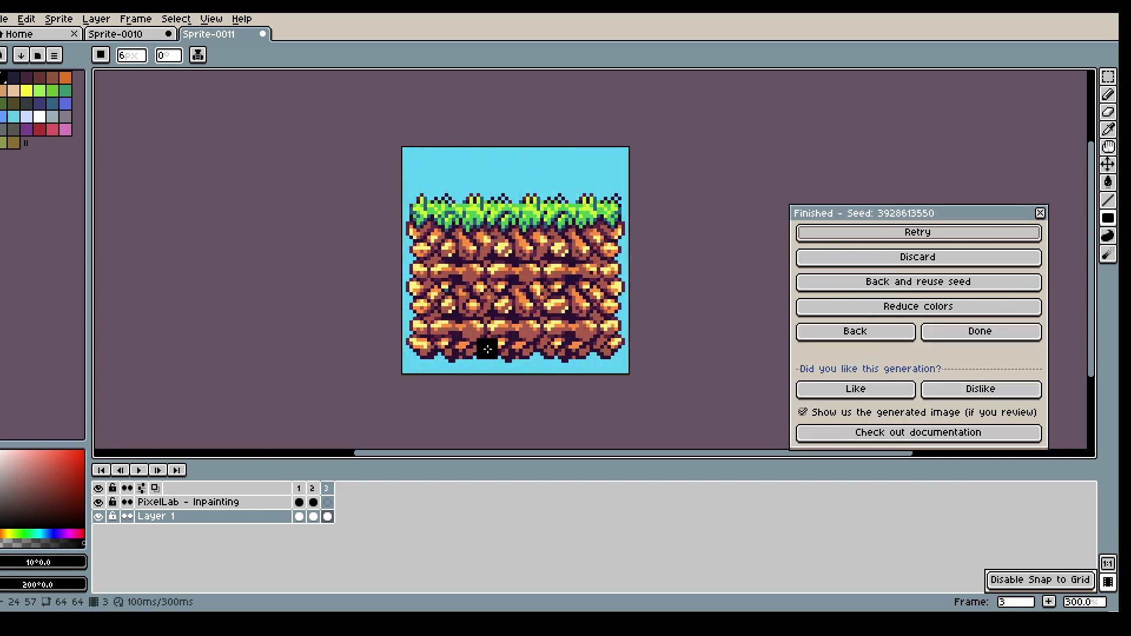
# Step: Extend the canvas by 64 px on its right border to a size of 160 × 96 px
pyautogui.click(59, 20)
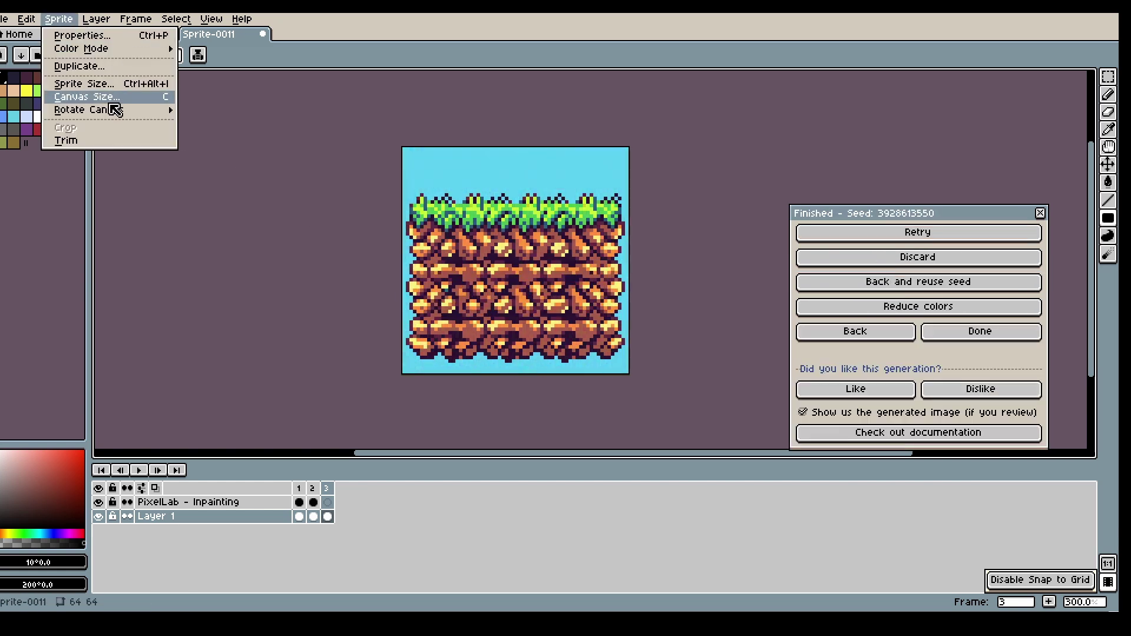
pyautogui.click(106, 98)
pyautogui.moveTo(675, 299); pyautogui.dragTo(825, 302)
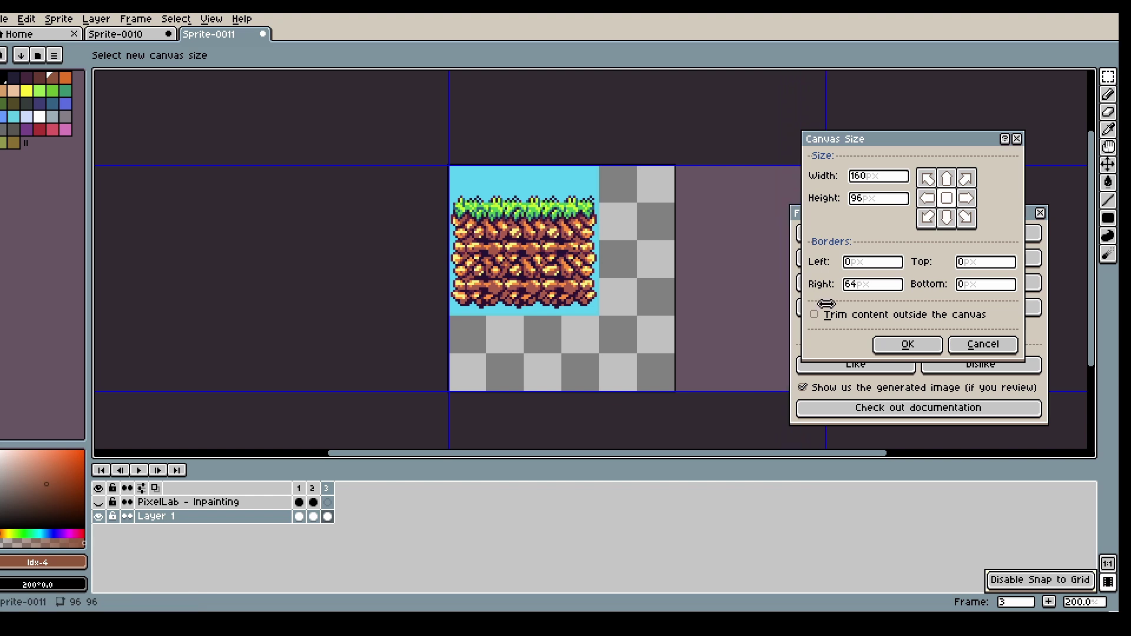
pyautogui.click(907, 344)
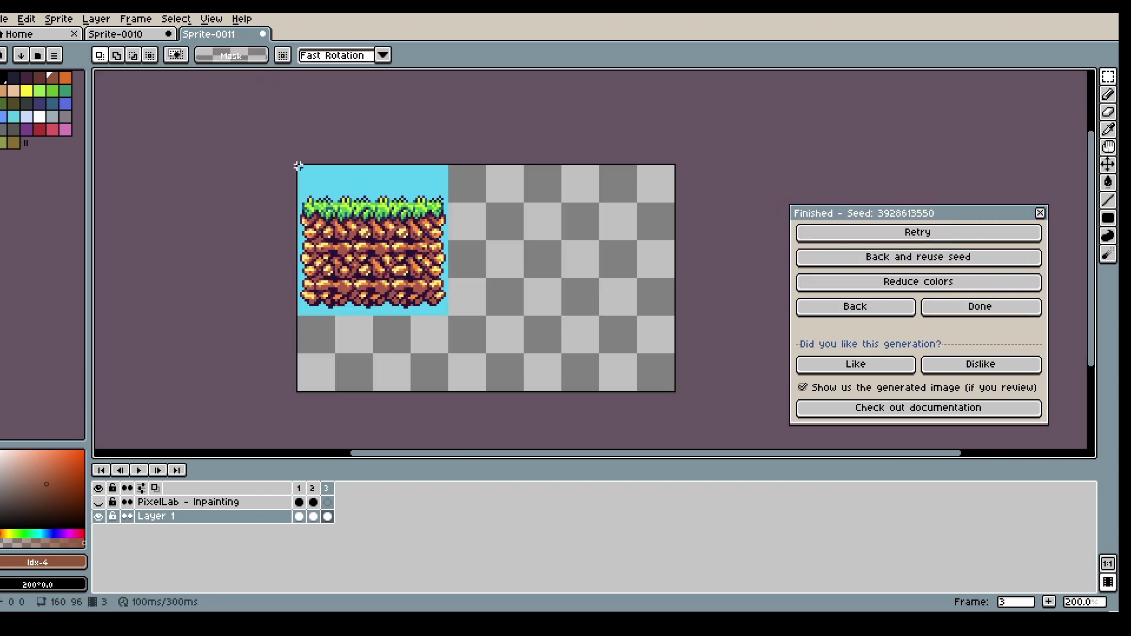
# Step: Copy the 64 × 64 px platform block and place the duplicate directly beside the original at x 64, y 0
pyautogui.moveTo(299, 166); pyautogui.dragTo(580, 293)
pyautogui.hotkey('ctrl', 'c')
pyautogui.hotkey('ctrl', 'v')
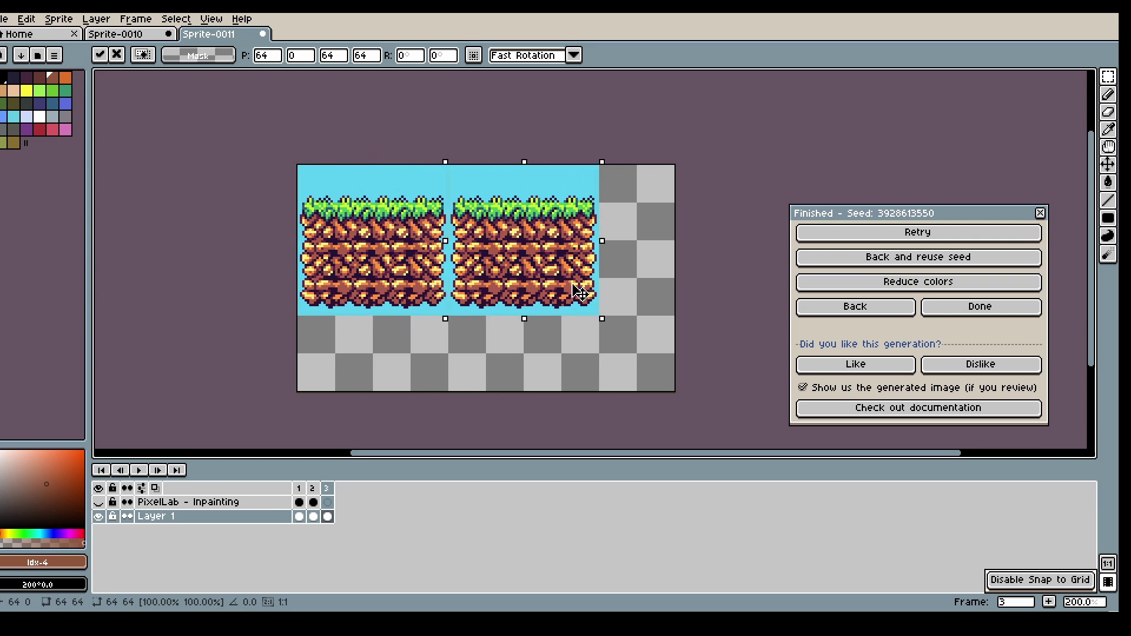
pyautogui.press('Return')
pyautogui.scroll(1, 517, 267)
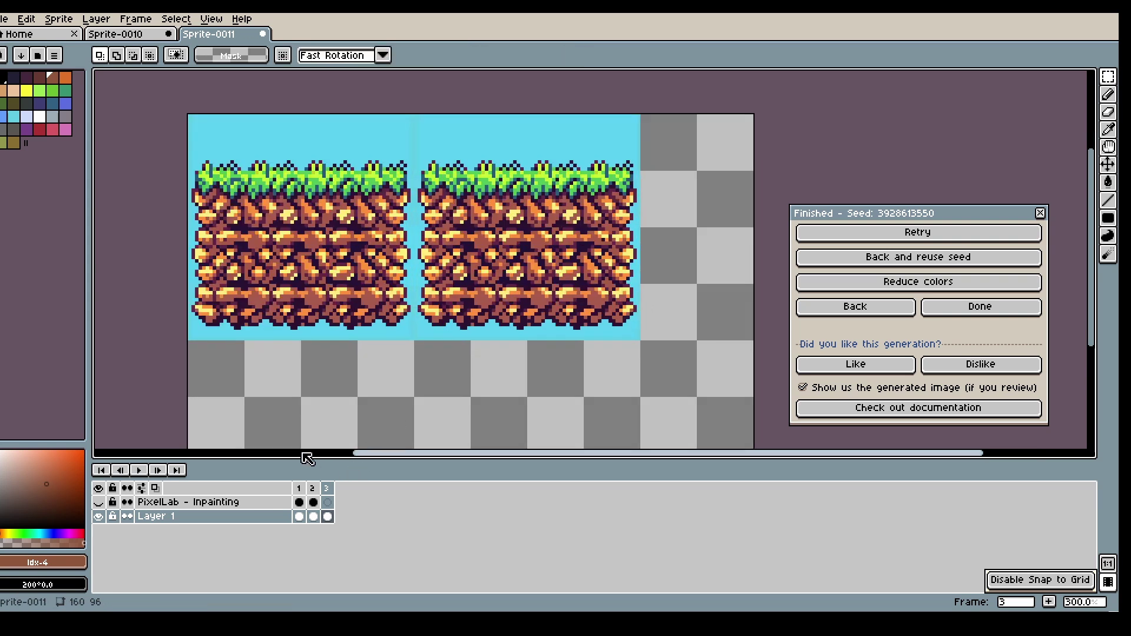
# Step: Delete a 16 × 16 px dirt tile inside the second platform and fill the hole with the sampled sky blue
pyautogui.click(42, 527)
pyautogui.click(1108, 80)
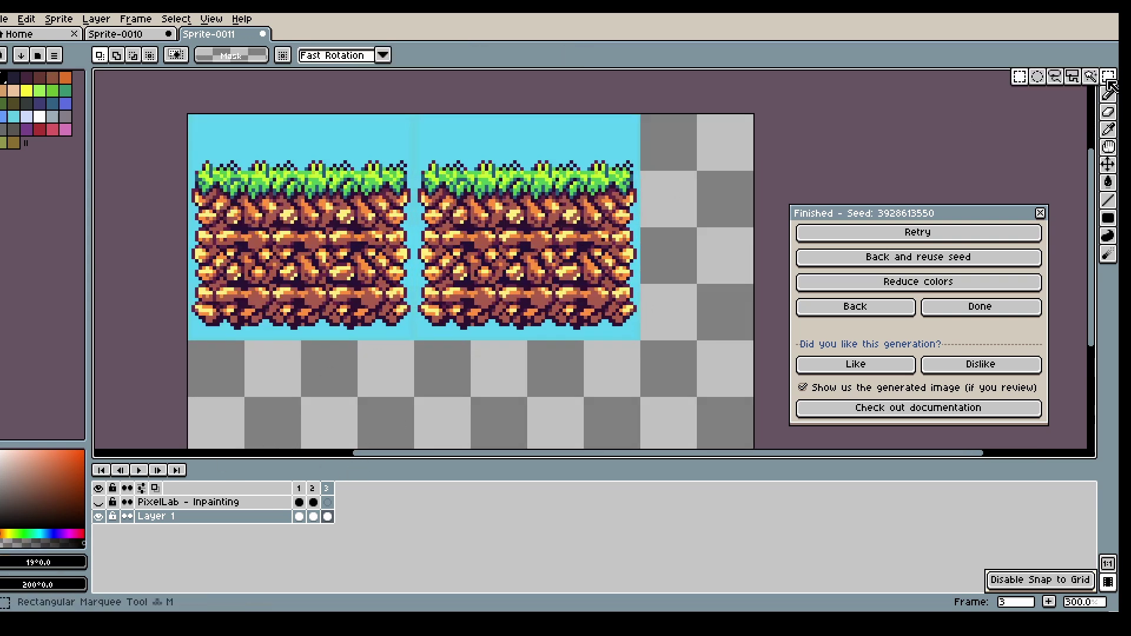
pyautogui.moveTo(527, 228); pyautogui.dragTo(583, 284)
pyautogui.press('Delete')
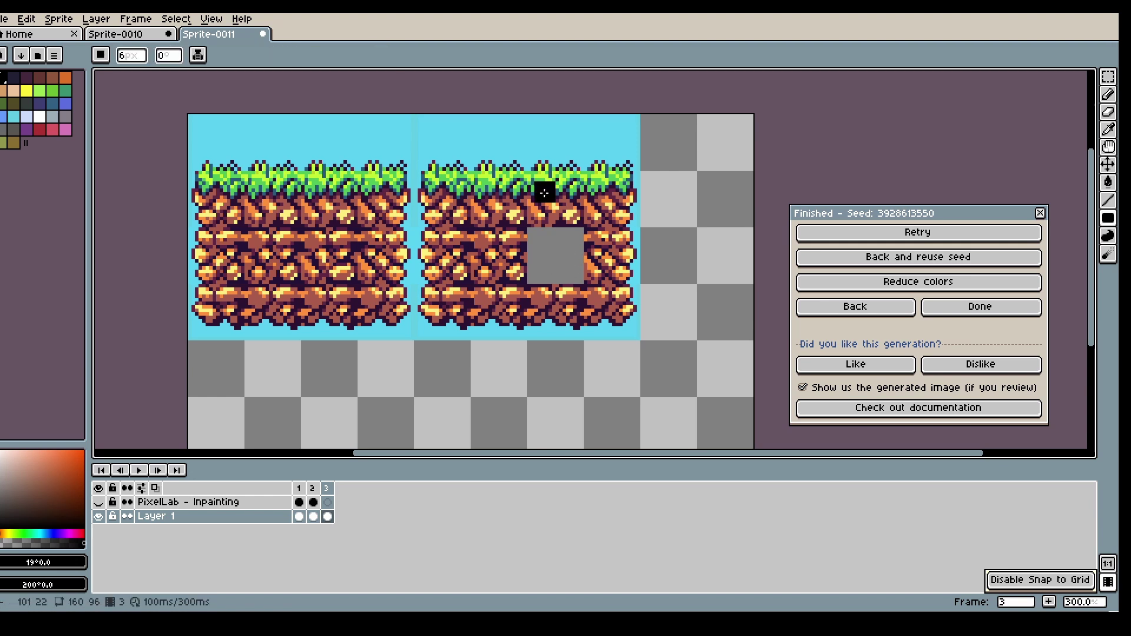
pyautogui.press('i')
pyautogui.click(530, 141)
pyautogui.press('g')
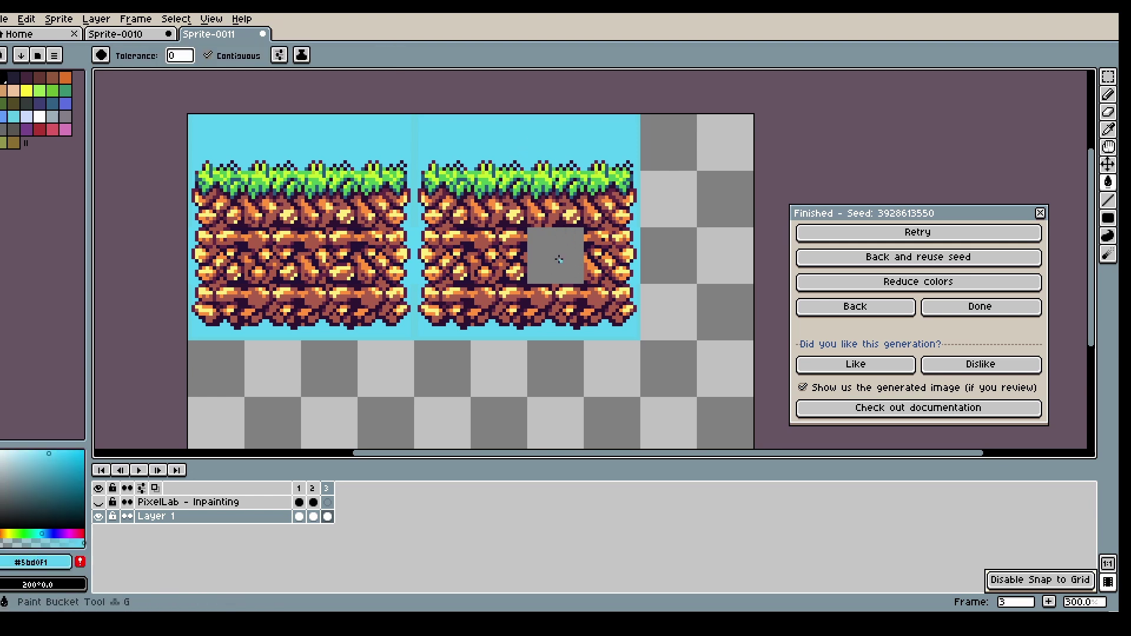
pyautogui.click(545, 269)
# Step: Return to the map settings and set up the filled rectangle tool in black on frame 3 of the PixelLab - Inpainting layer
pyautogui.click(855, 306)
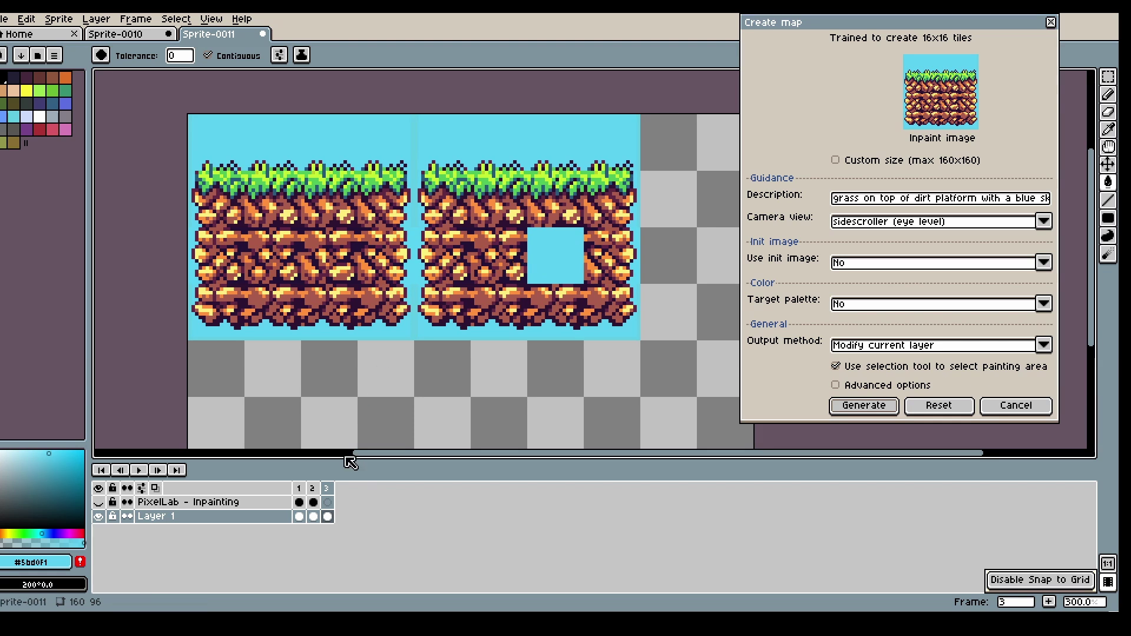
pyautogui.click(327, 502)
pyautogui.press('u')
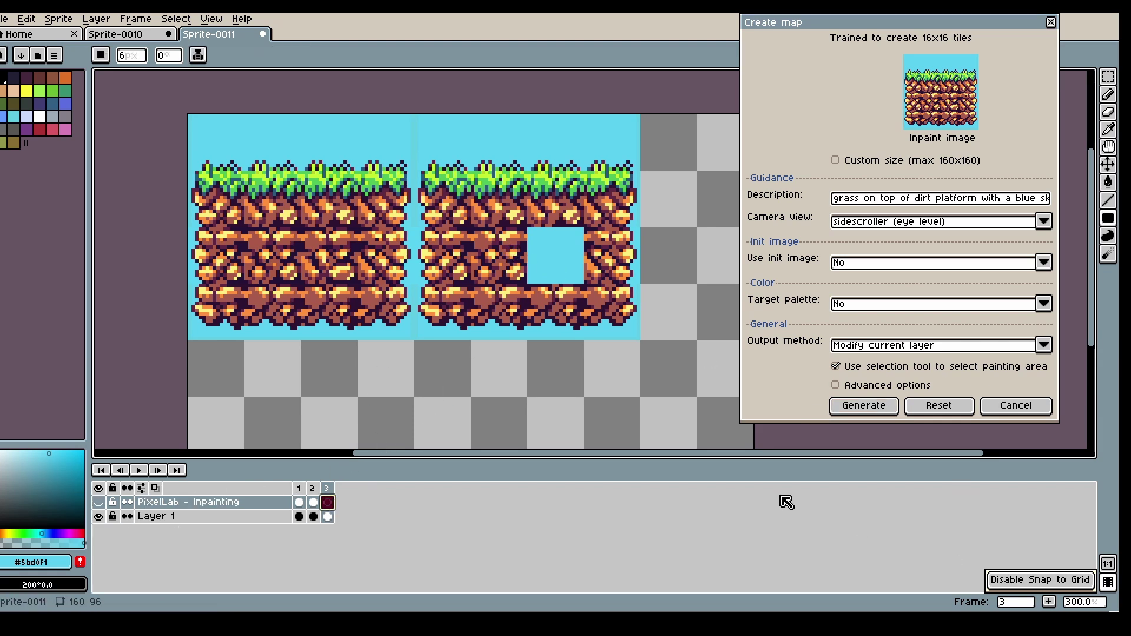
pyautogui.press('u')
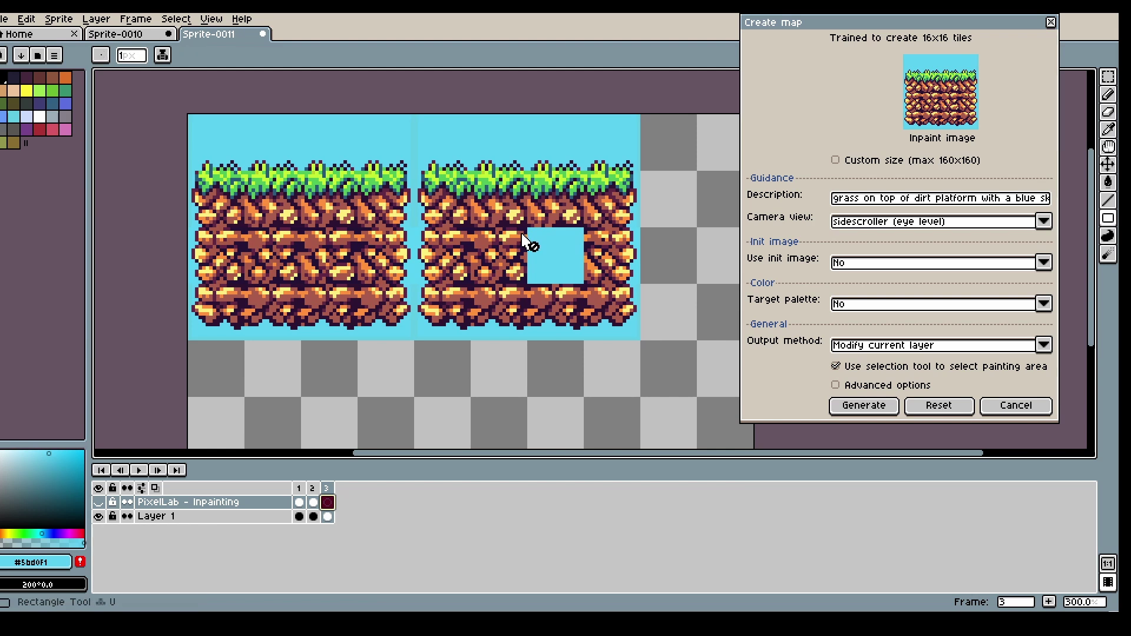
pyautogui.click(328, 517)
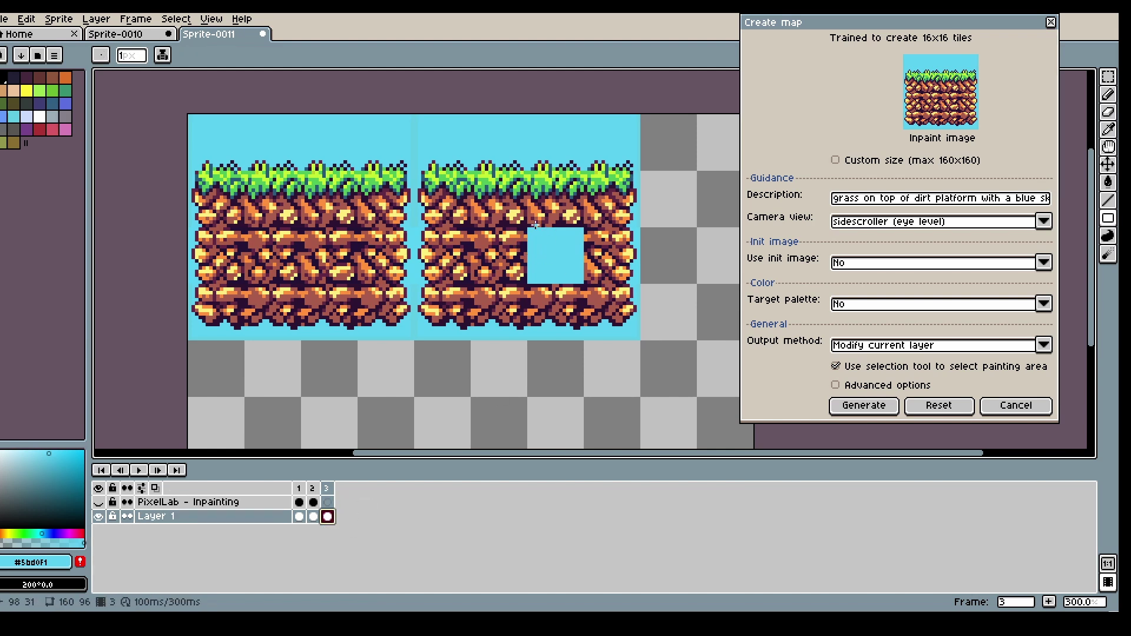
pyautogui.click(328, 502)
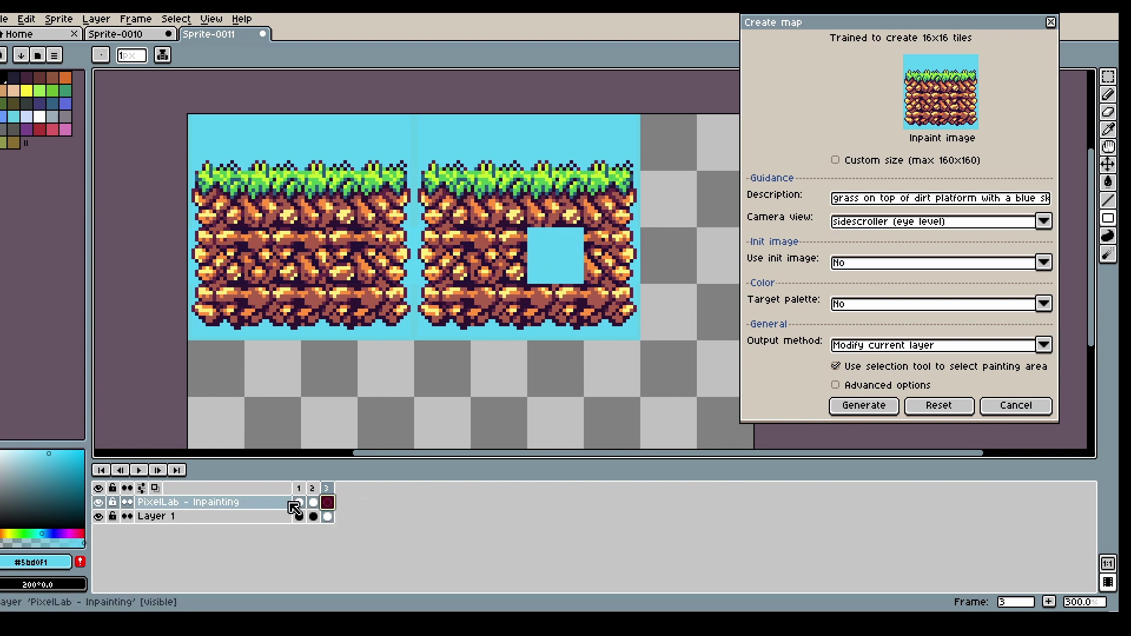
pyautogui.click(313, 502)
pyautogui.click(328, 502)
pyautogui.press('u')
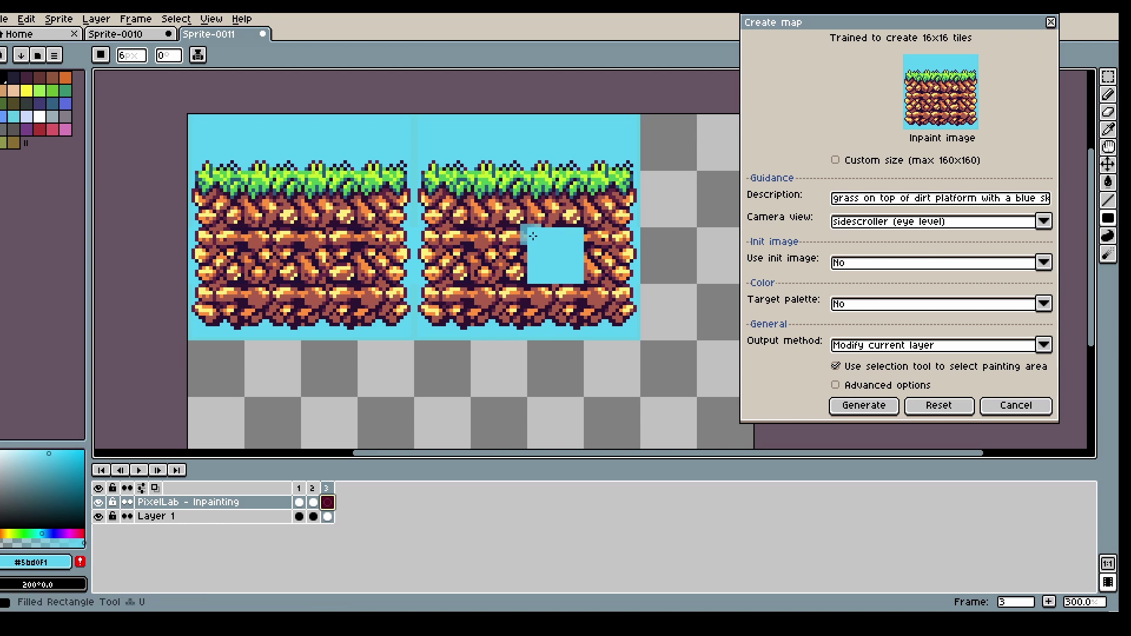
pyautogui.click(4, 529)
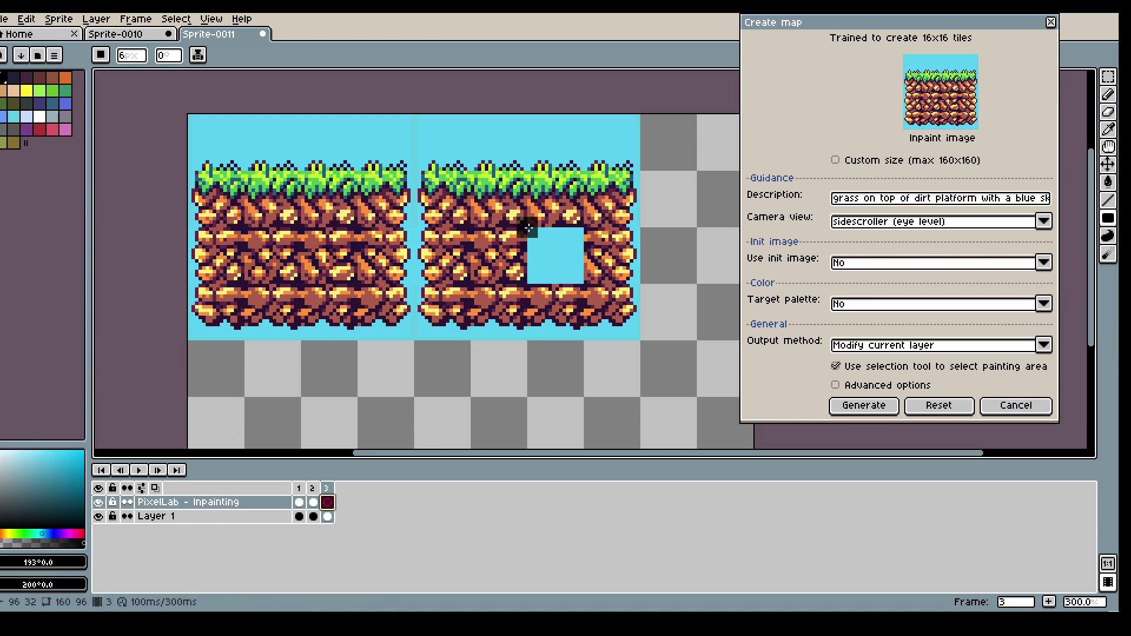
# Step: Paint a black mask ring around the sky-blue hole in the second platform and clear its centre with the 10 px eraser
pyautogui.moveTo(529, 228); pyautogui.dragTo(588, 292)
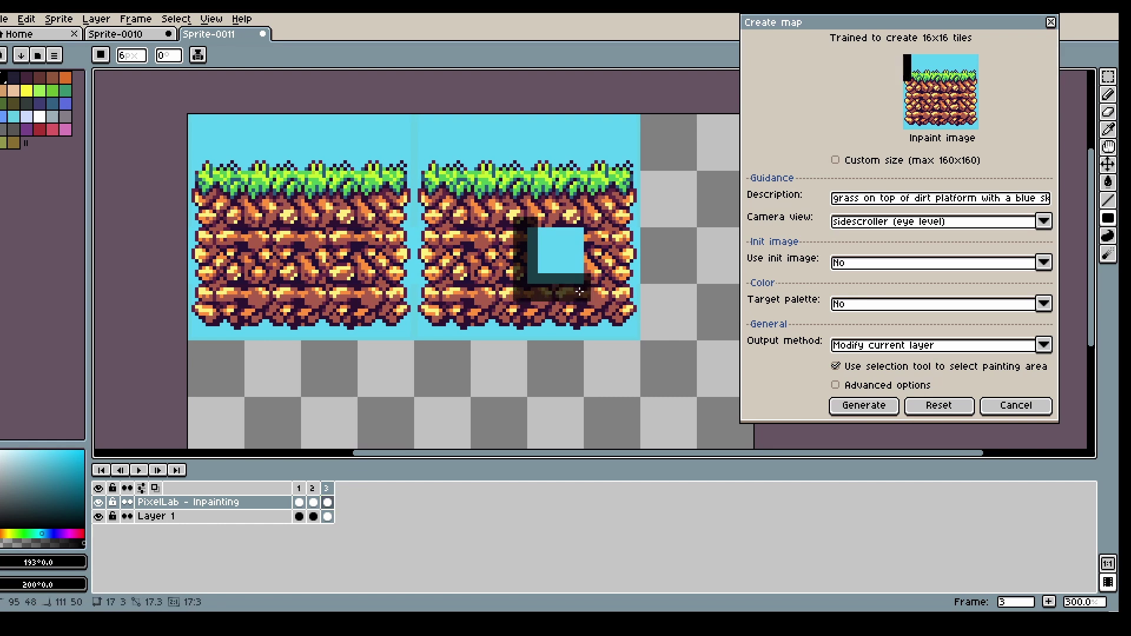
pyautogui.moveTo(581, 231); pyautogui.dragTo(580, 292)
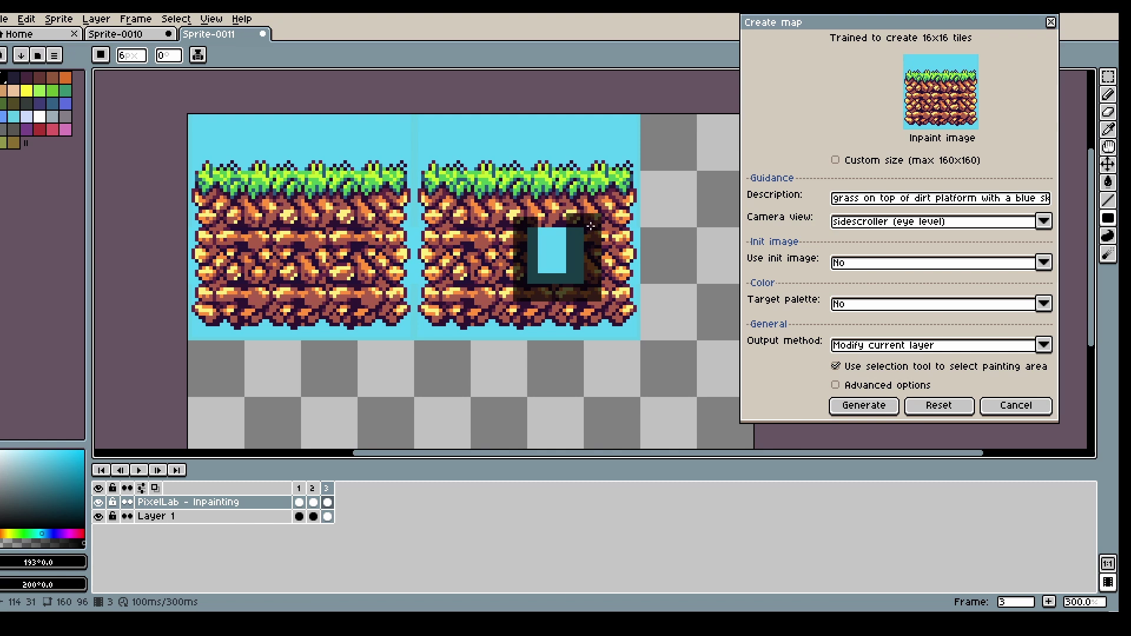
pyautogui.moveTo(567, 226); pyautogui.dragTo(522, 250)
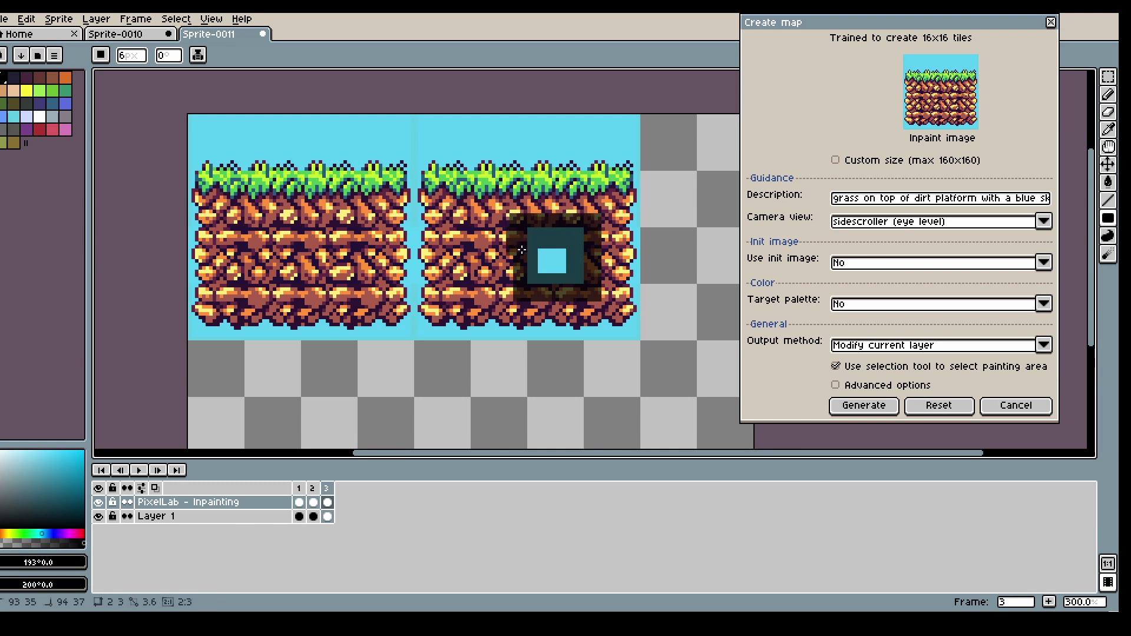
pyautogui.moveTo(528, 293); pyautogui.dragTo(529, 293)
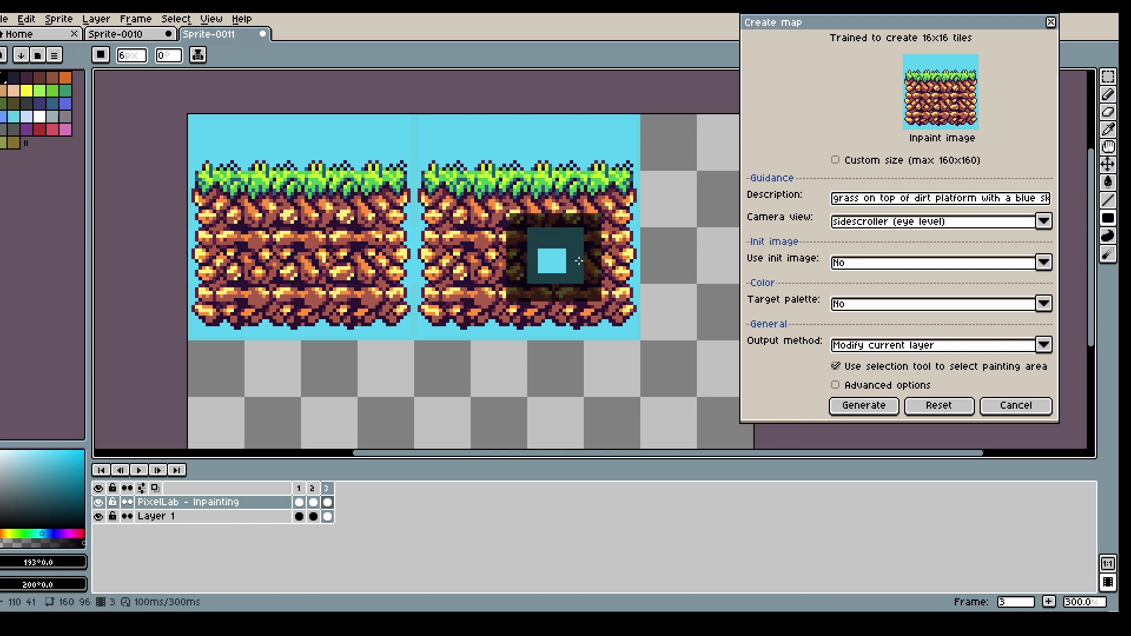
pyautogui.press('e')
pyautogui.click(556, 255)
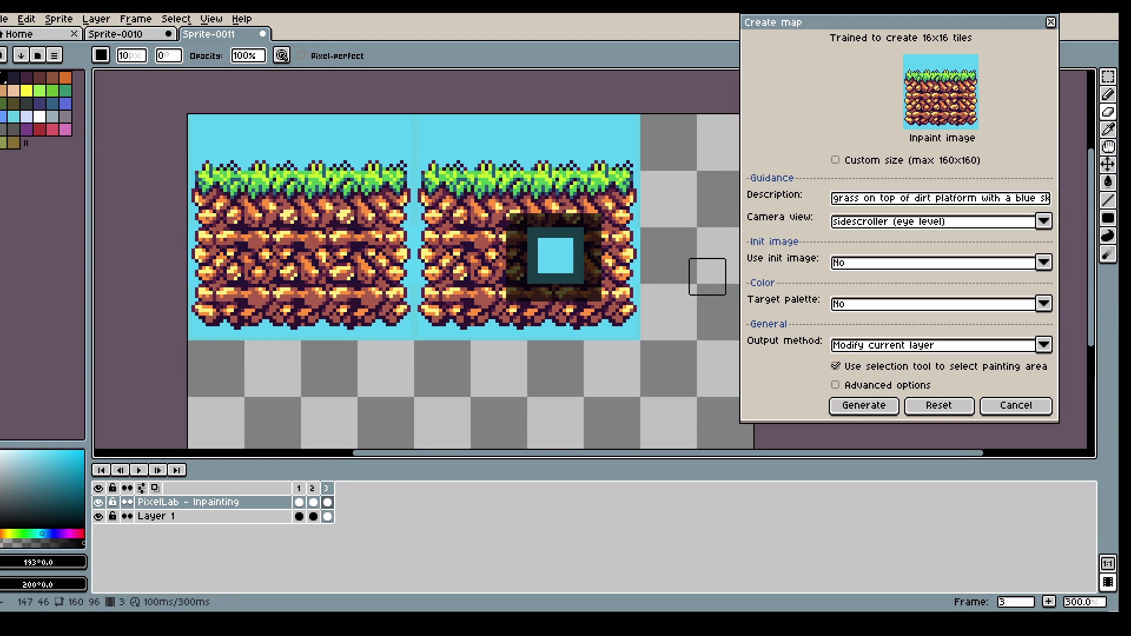
# Step: Select the second 64 × 64 px platform block, generate the masked edges around the hole and hide the inpainting layer
pyautogui.press('w')
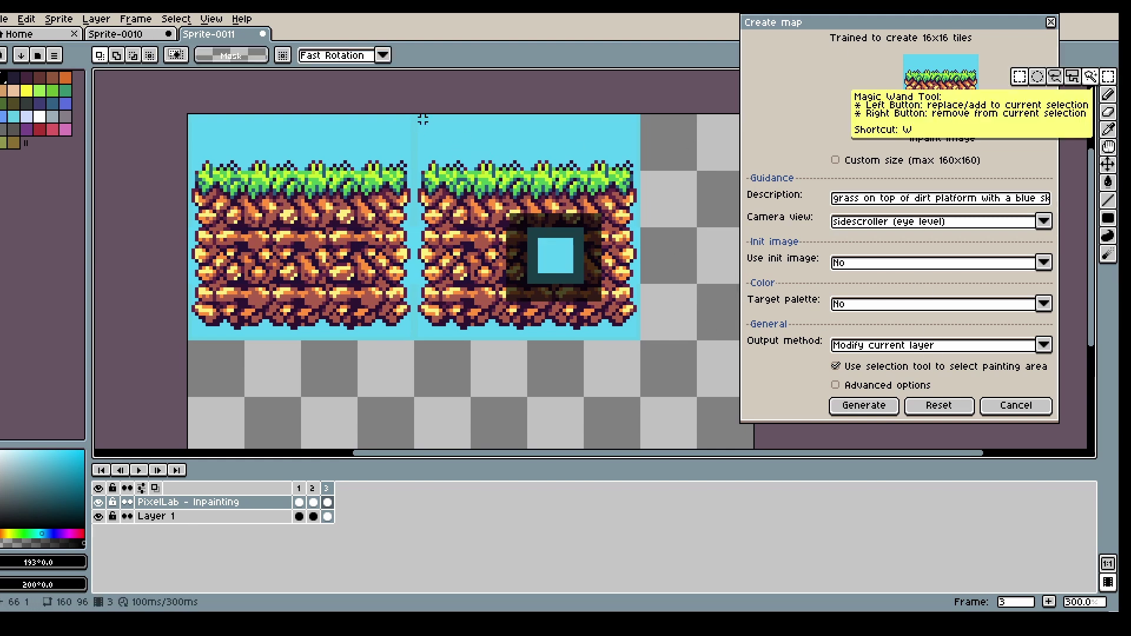
pyautogui.moveTo(416, 119); pyautogui.dragTo(632, 332)
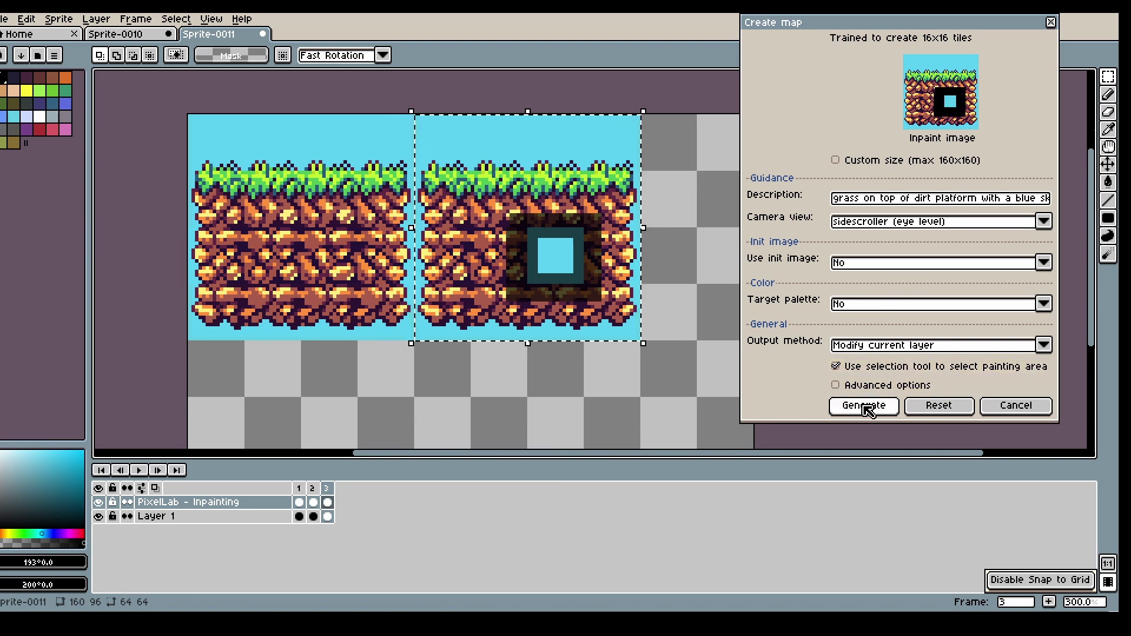
pyautogui.click(865, 406)
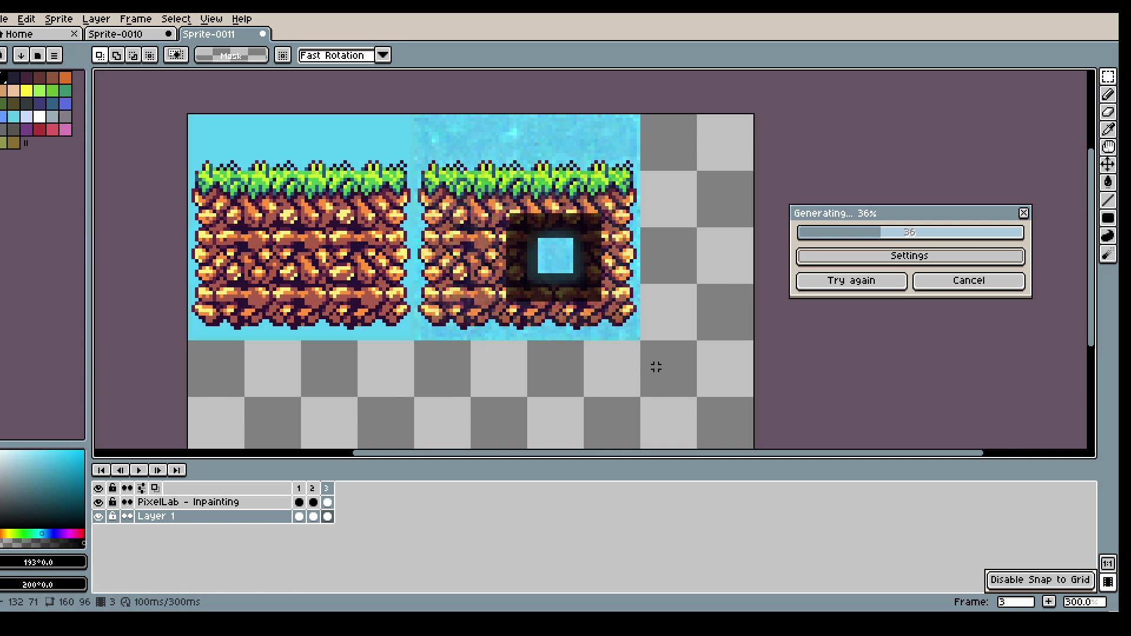
pyautogui.click(98, 503)
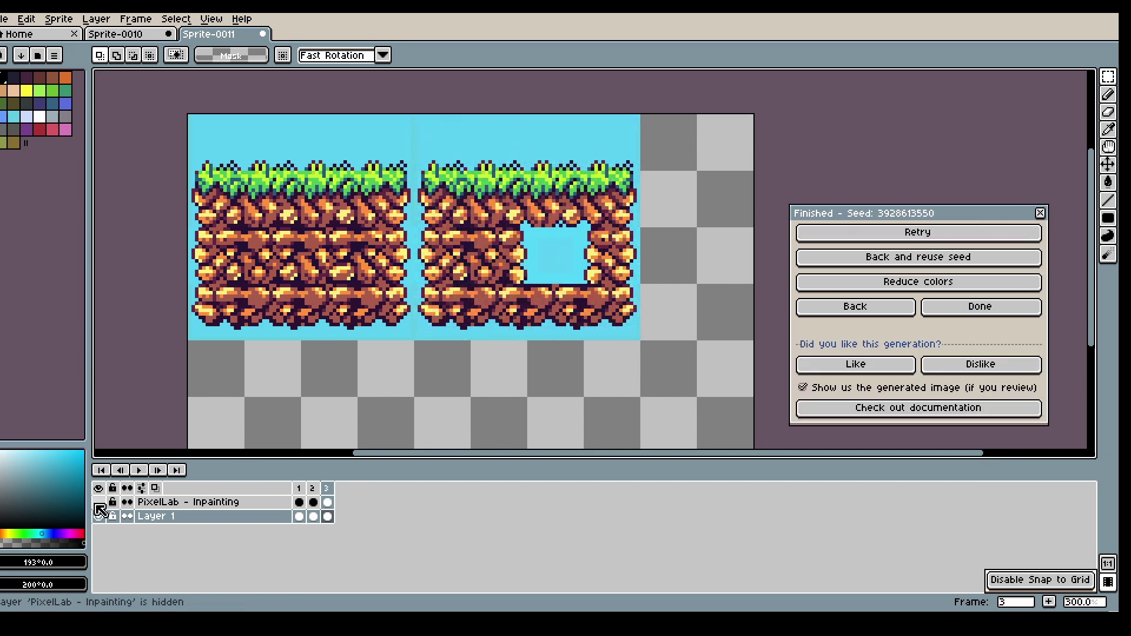
pyautogui.click(313, 490)
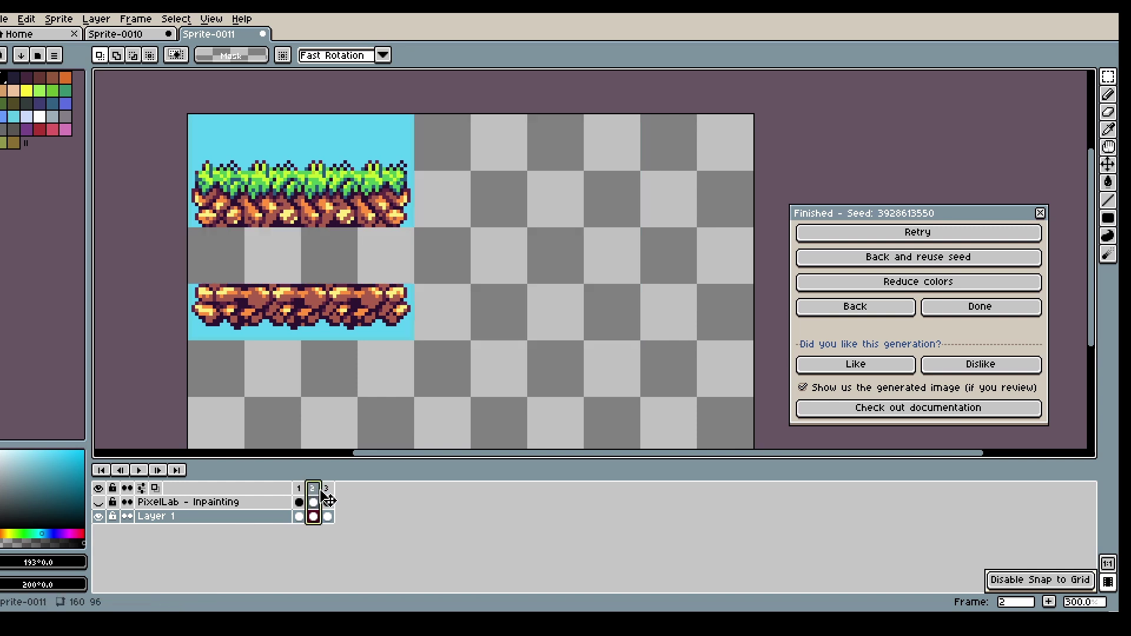
pyautogui.click(325, 491)
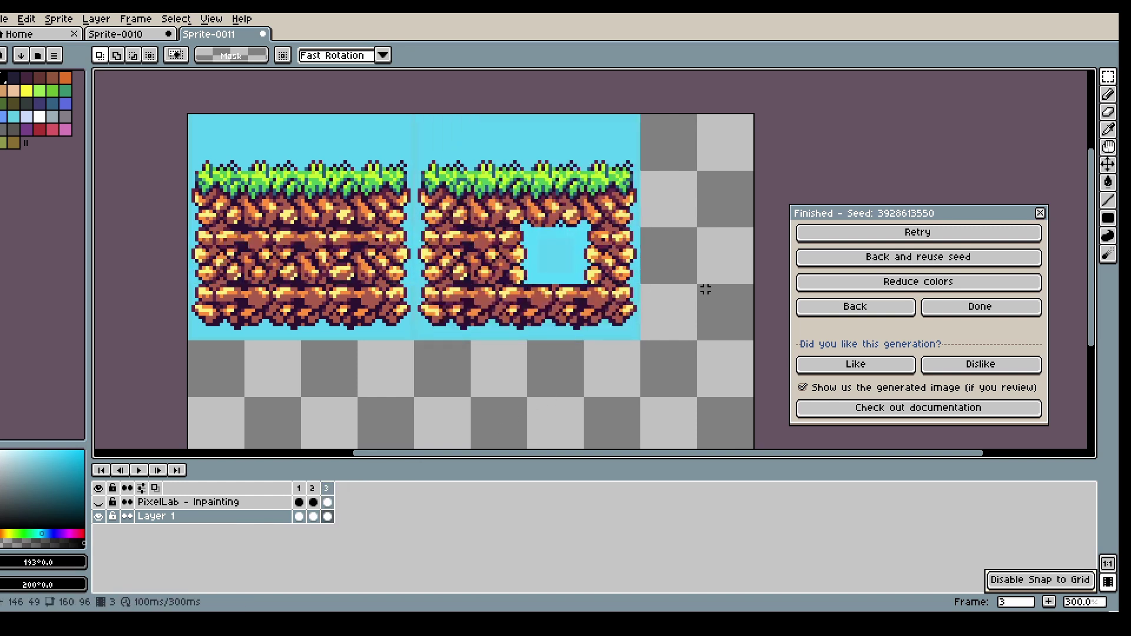
# Step: Extend the canvas at its lower border to a size of 160 × 135 px
pyautogui.scroll(-1, 573, 370)
pyautogui.click(58, 20)
pyautogui.click(82, 96)
pyautogui.scroll(-3, 573, 370)
pyautogui.moveTo(589, 338); pyautogui.dragTo(589, 430)
pyautogui.click(882, 349)
# Step: Widen the second platform by one 16 px dirt column, shifting the part with the hole sideways
pyautogui.moveTo(471, 117); pyautogui.dragTo(607, 255)
pyautogui.moveTo(619, 117); pyautogui.dragTo(587, 259)
pyautogui.moveTo(537, 117); pyautogui.dragTo(510, 256)
pyautogui.moveTo(516, 234); pyautogui.dragTo(586, 229)
# Step: Copy grass-topped dirt tiles from the platform into a 64 × 32 px strip at x 0, y 96
pyautogui.moveTo(537, 112); pyautogui.dragTo(712, 171)
pyautogui.moveTo(426, 112)
pyautogui.mouseDown()
pyautogui.moveTo(488, 169)
pyautogui.moveTo(449, 365)
pyautogui.moveTo(424, 370)
pyautogui.mouseUp()
pyautogui.click(545, 351)
pyautogui.moveTo(426, 118); pyautogui.dragTo(484, 171)
pyautogui.moveTo(479, 174); pyautogui.dragTo(514, 399)
pyautogui.click(500, 176)
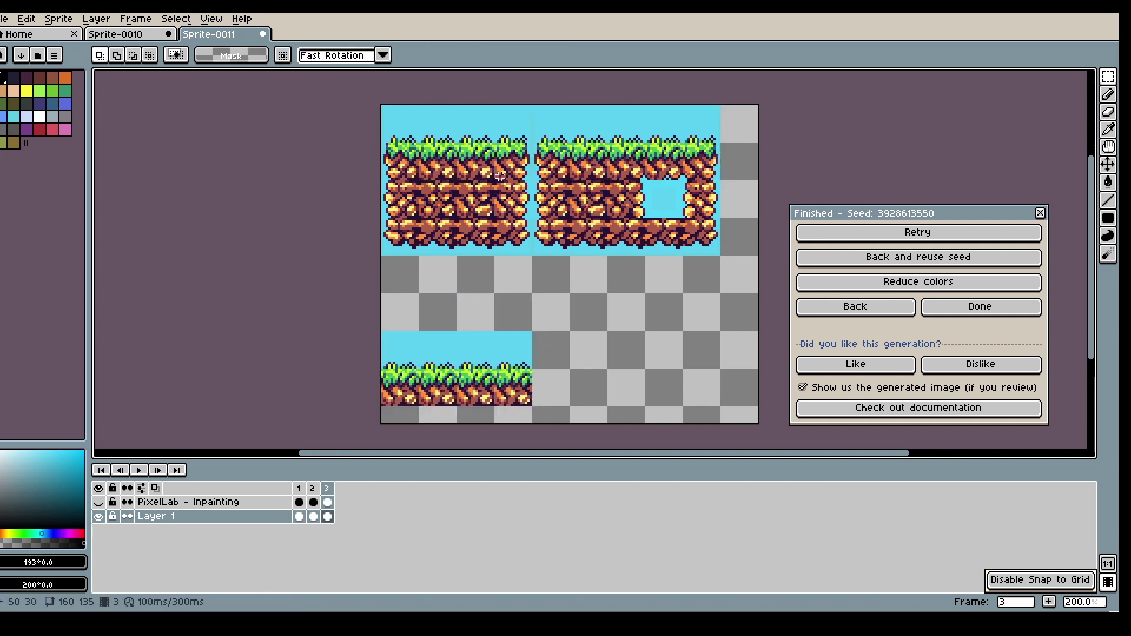
# Step: Copy the first platform's two 16 × 48 px edge columns to x 0 and x 48 at y 64, forming pit walls above the grass strip
pyautogui.moveTo(493, 104); pyautogui.dragTo(400, 346)
pyautogui.press('Return')
pyautogui.moveTo(419, 105); pyautogui.dragTo(506, 359)
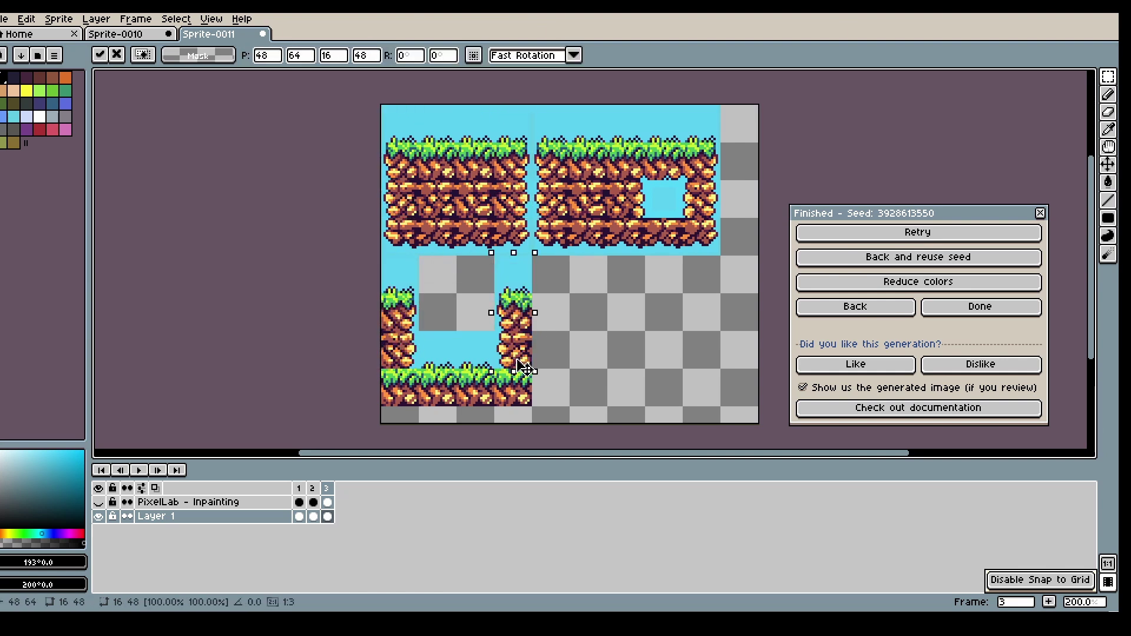
pyautogui.press('Return')
# Step: Sample the sky blue and fill the empty area between the two pit walls with it
pyautogui.press('i')
pyautogui.click(396, 259)
pyautogui.press('g')
pyautogui.click(437, 283)
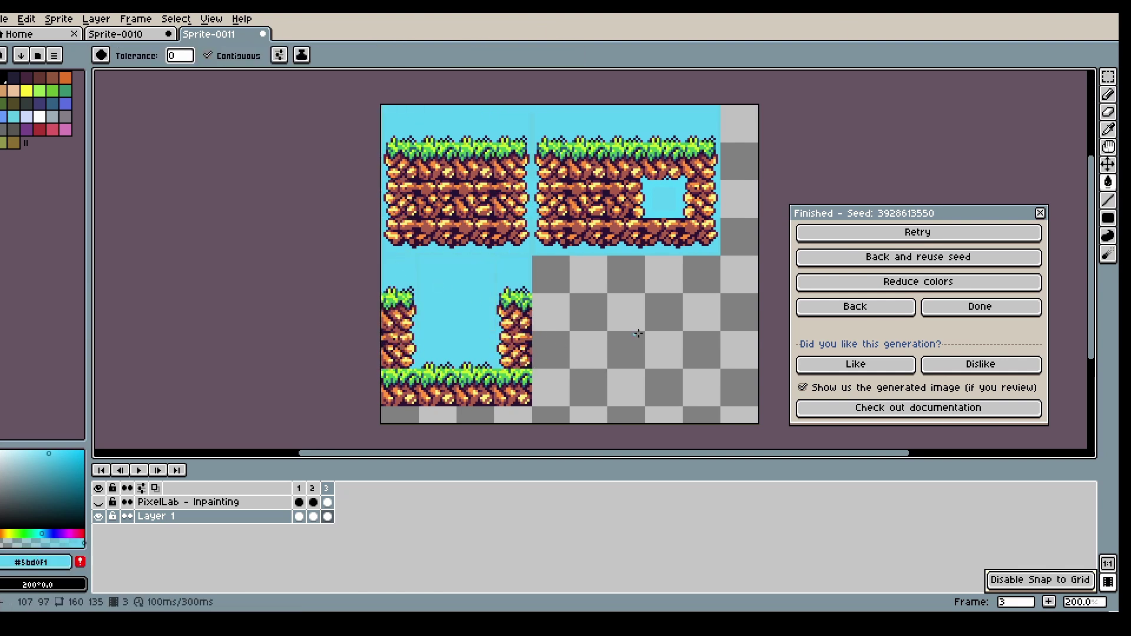
# Step: Show the inpainting layer and paint black mask rectangles on frame 3 where both pit walls meet the grass floor
pyautogui.moveTo(1092, 284); pyautogui.dragTo(1087, 310)
pyautogui.scroll(1, 461, 317)
pyautogui.click(328, 503)
pyautogui.click(4, 526)
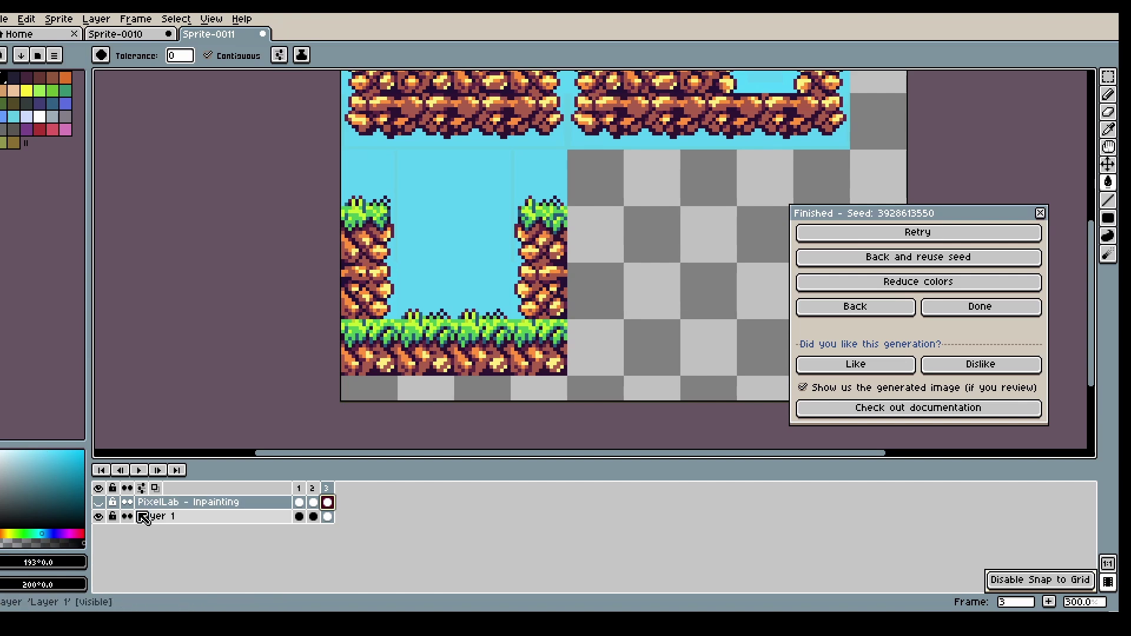
pyautogui.click(98, 502)
pyautogui.press('u')
pyautogui.moveTo(347, 312); pyautogui.dragTo(386, 342)
pyautogui.moveTo(542, 325)
pyautogui.mouseDown()
pyautogui.moveTo(513, 293)
pyautogui.moveTo(558, 337)
pyautogui.mouseUp()
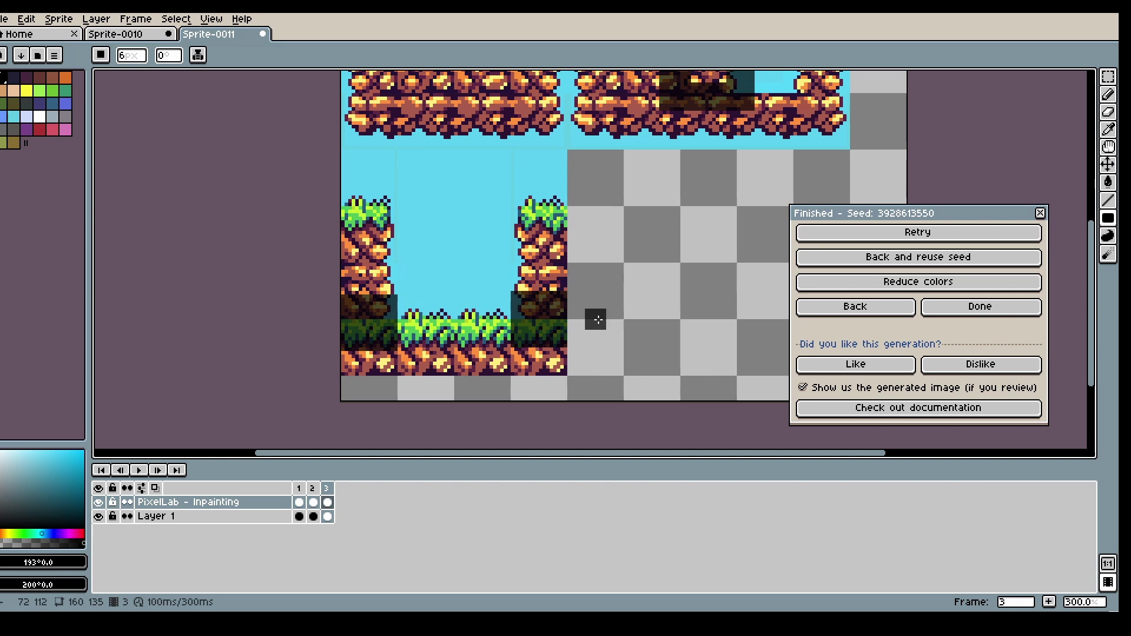
# Step: Select the 64 × 64 px pit block in the map settings, generate its masked corners and hide the inpainting layer
pyautogui.click(855, 306)
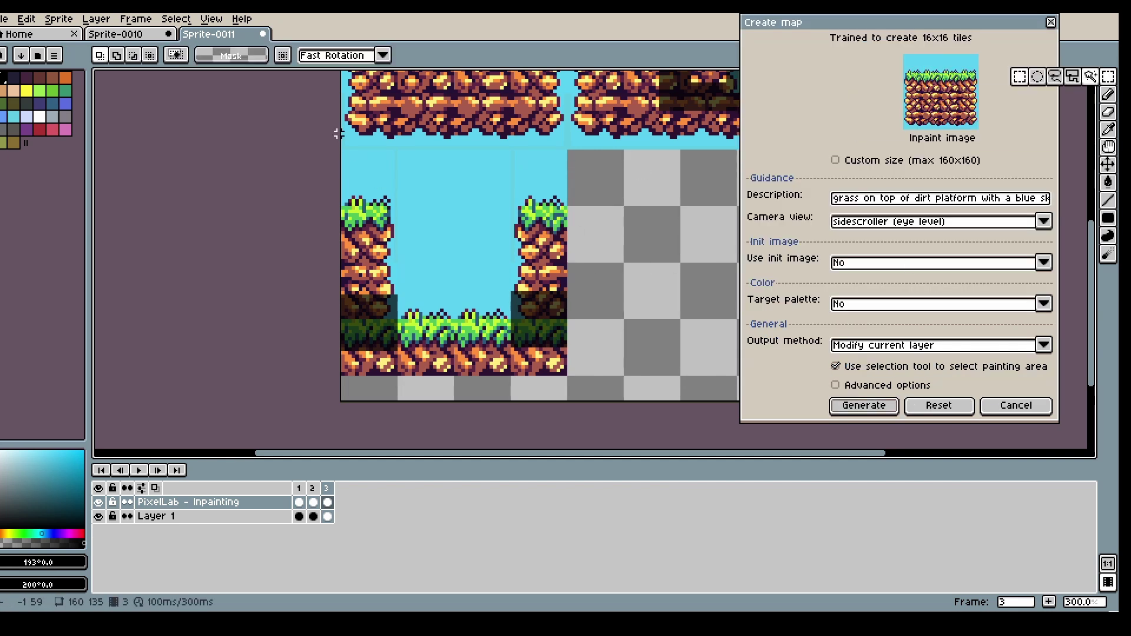
pyautogui.moveTo(353, 151); pyautogui.dragTo(568, 377)
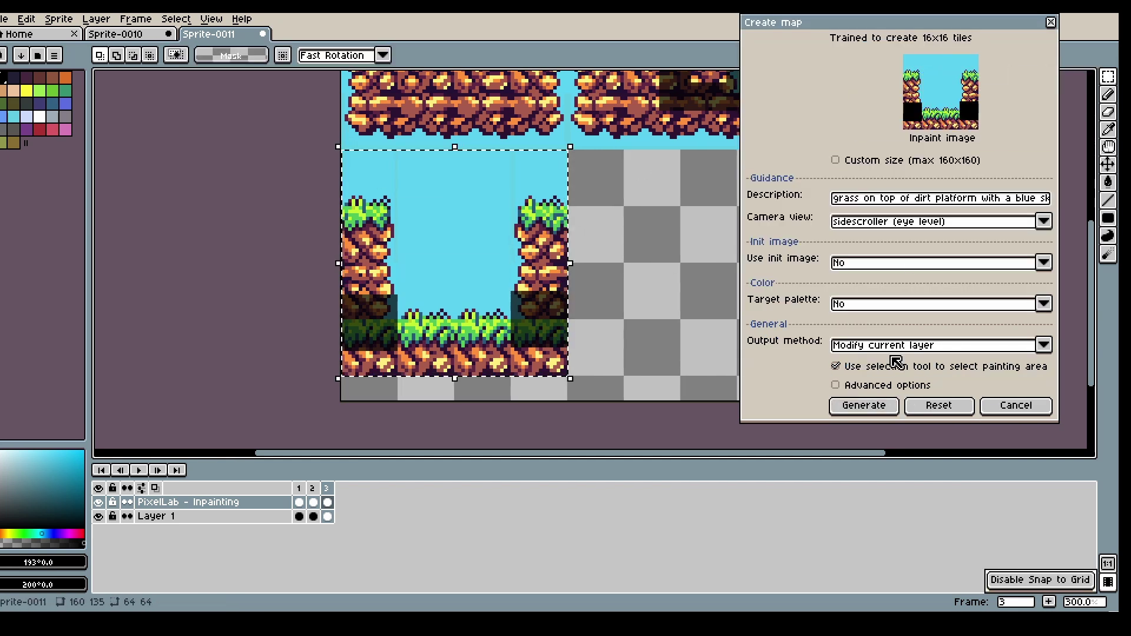
pyautogui.click(868, 409)
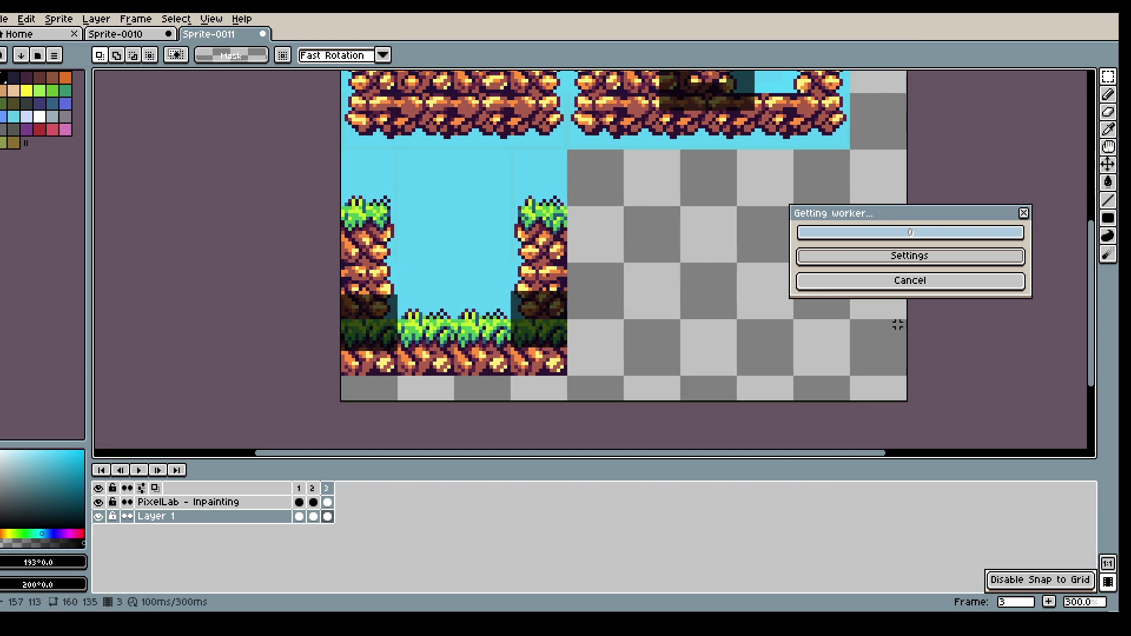
pyautogui.click(910, 199)
pyautogui.moveTo(874, 201)
pyautogui.mouseDown()
pyautogui.moveTo(821, 203)
pyautogui.moveTo(855, 204)
pyautogui.mouseUp()
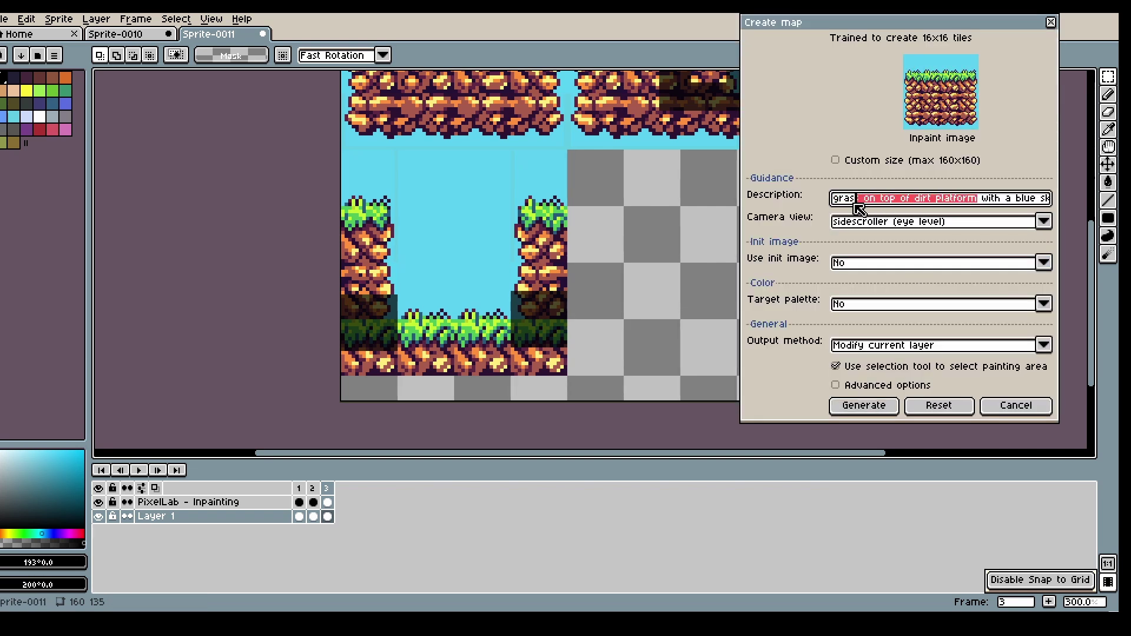
pyautogui.moveTo(366, 164); pyautogui.dragTo(568, 377)
pyautogui.click(864, 405)
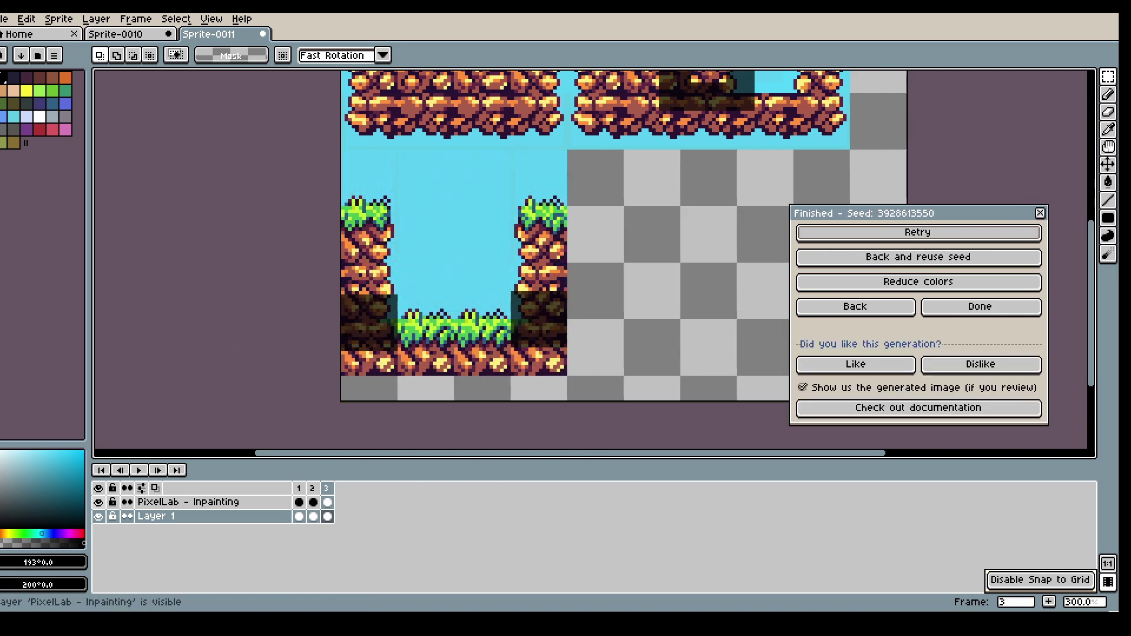
pyautogui.click(99, 502)
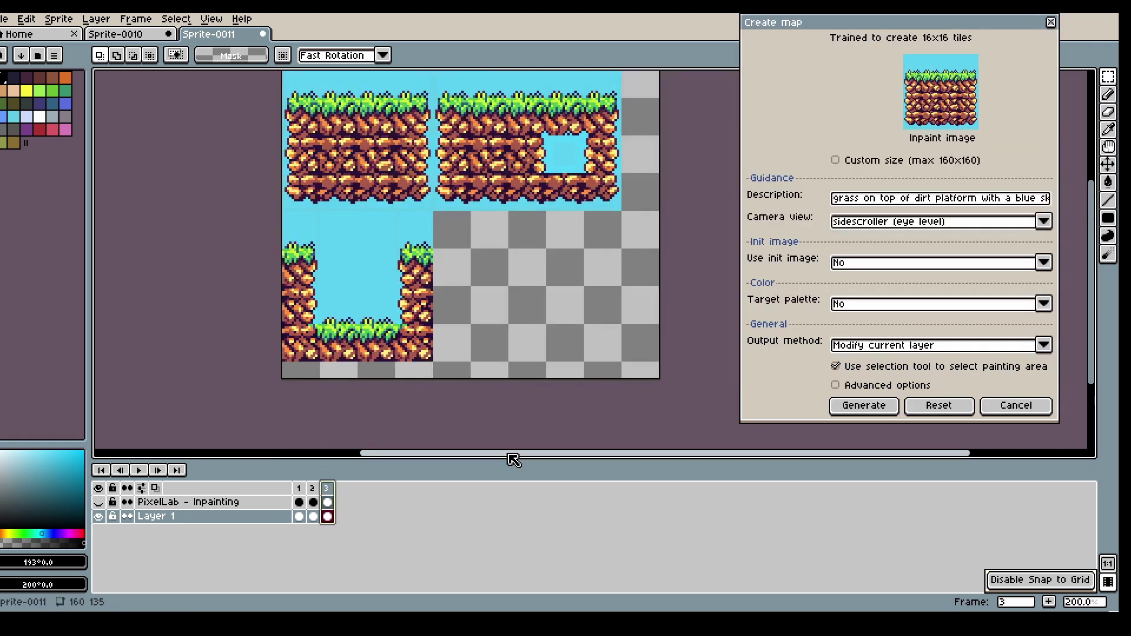
# Step: Clear the selection and switch off the use of the selection tool for the painting area
pyautogui.moveTo(282, 211); pyautogui.dragTo(435, 363)
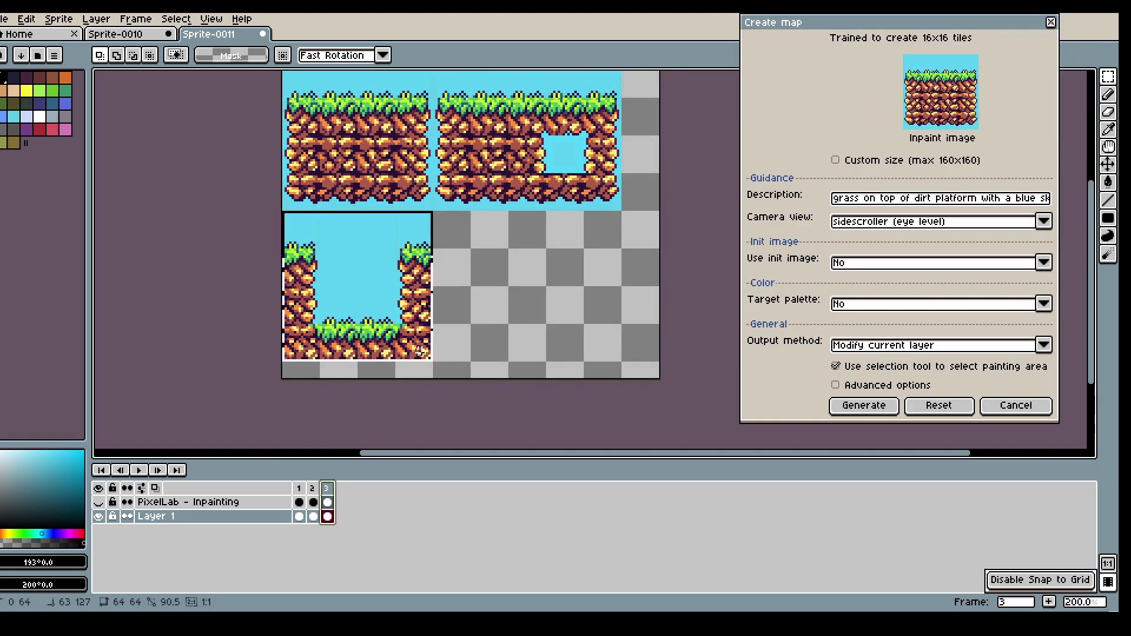
pyautogui.click(496, 340)
pyautogui.moveTo(322, 289); pyautogui.dragTo(377, 357)
pyautogui.click(516, 341)
pyautogui.click(861, 364)
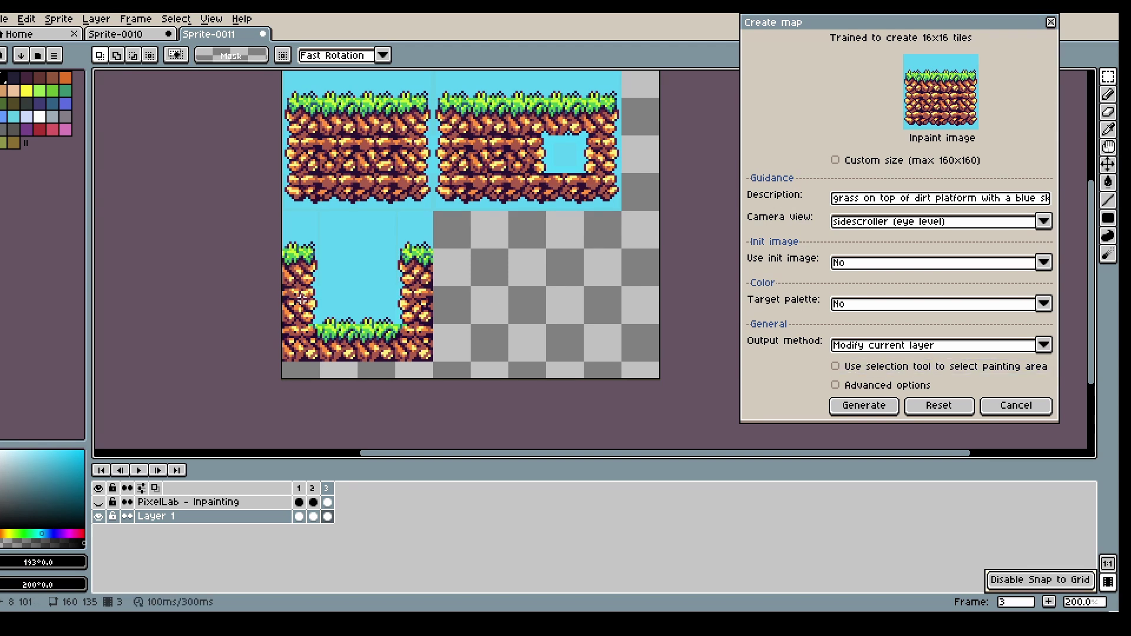
# Step: Copy grass tiles to continue the pit floor by 32 px and place a 16 × 32 px grass-topped block at x 128, y 64
pyautogui.moveTo(302, 299); pyautogui.dragTo(654, 287)
pyautogui.moveTo(681, 200); pyautogui.dragTo(647, 339)
pyautogui.press('Delete')
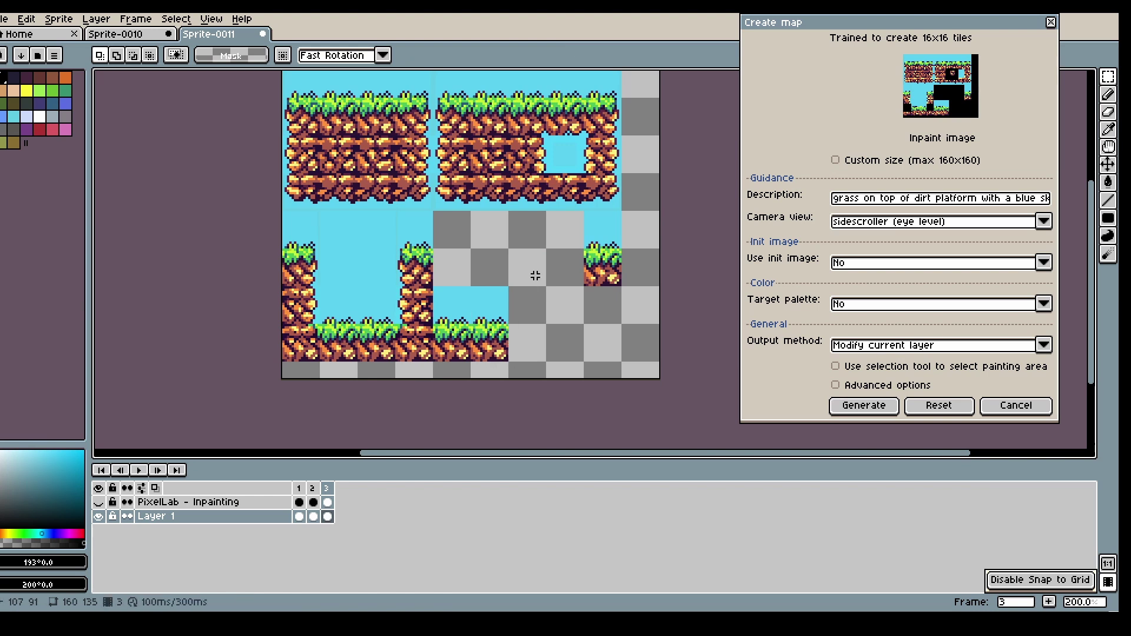
# Step: Replace the last floor grass tile with dirt and copy dirt tiles into a stepped slope, 64 px wide below and 48 px above
pyautogui.moveTo(519, 260); pyautogui.dragTo(484, 348)
pyautogui.press('Delete')
pyautogui.moveTo(324, 329); pyautogui.dragTo(350, 354)
pyautogui.moveTo(324, 140); pyautogui.dragTo(387, 168)
pyautogui.moveTo(370, 155); pyautogui.dragTo(588, 314)
pyautogui.click(465, 281)
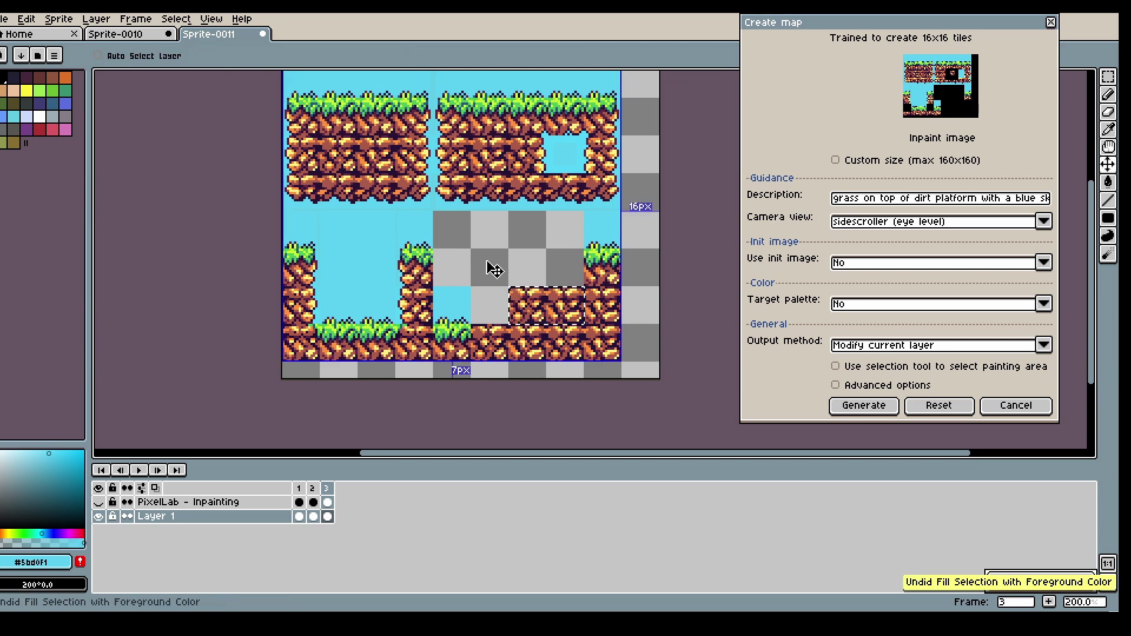
# Step: Fill the empty area above the stepped dirt with the sampled sky blue and show the inpainting layer
pyautogui.press('i')
pyautogui.click(610, 221)
pyautogui.press('g')
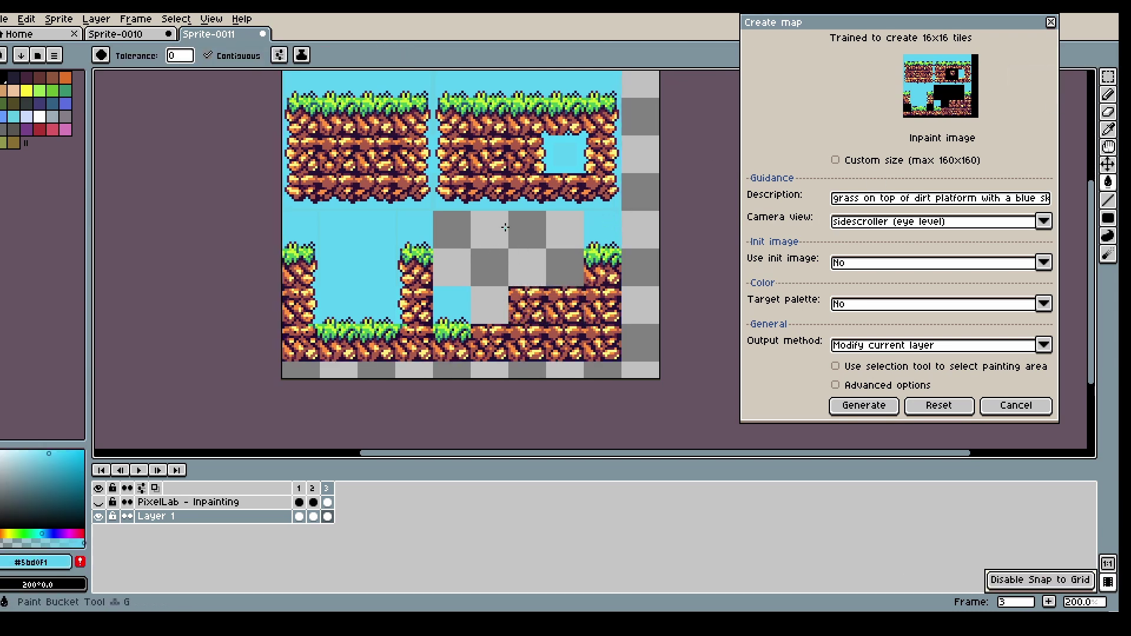
pyautogui.click(536, 282)
pyautogui.scroll(1, 537, 282)
pyautogui.click(99, 503)
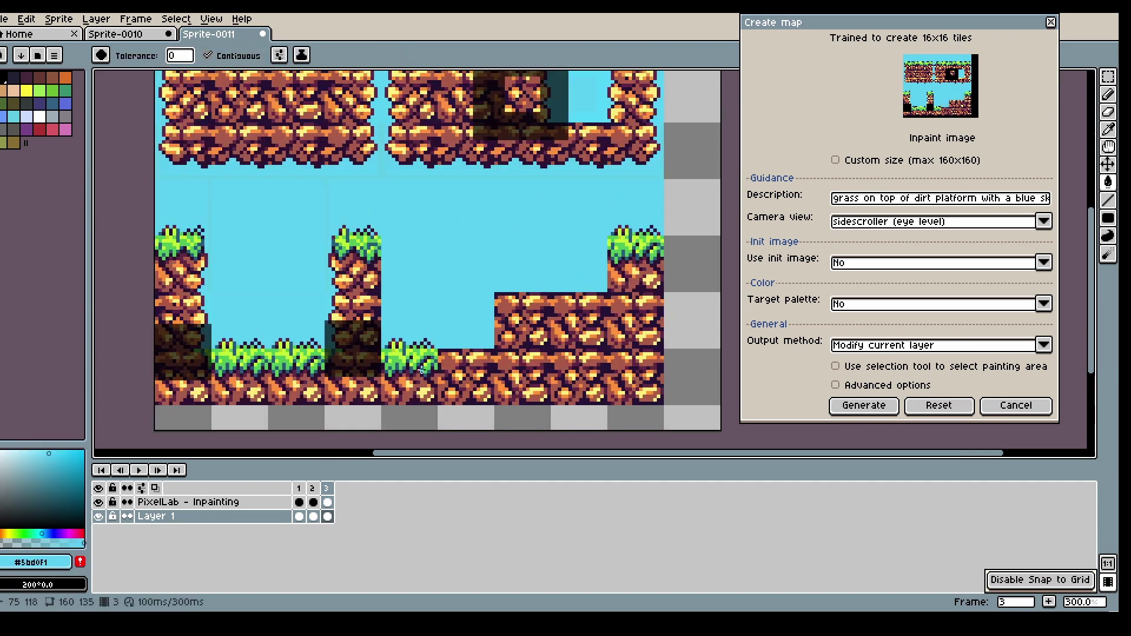
# Step: Mask a diagonal band on the inpainting layer along the stepped dirt, from the low grass up to the upper grass, with an 11 px brush
pyautogui.press('Up')
pyautogui.click(1108, 218)
pyautogui.click(1110, 95)
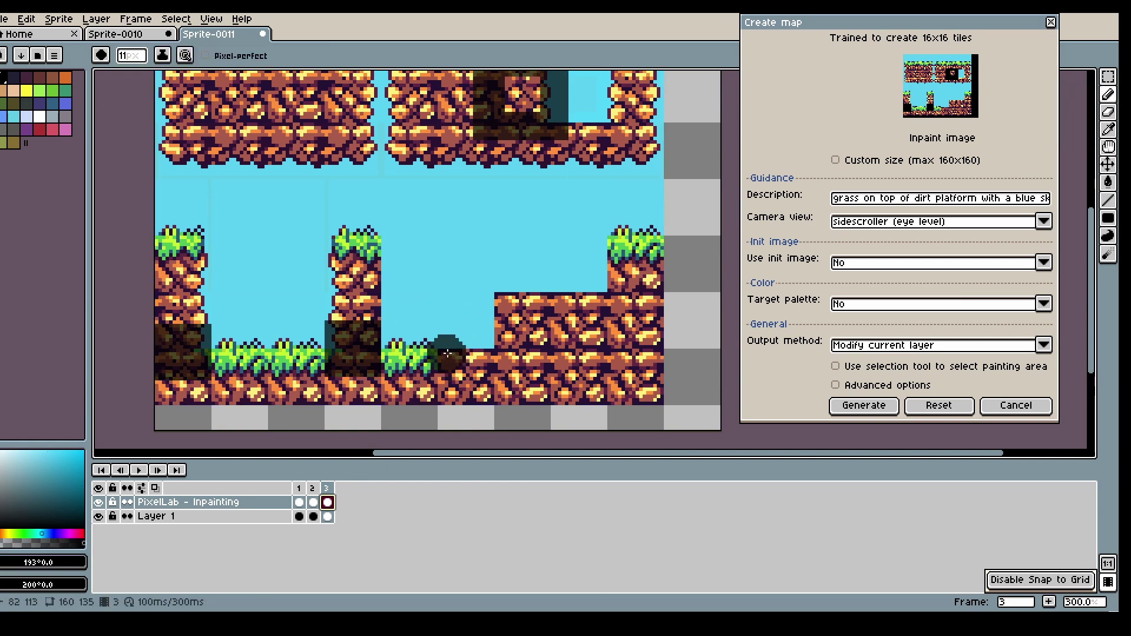
pyautogui.moveTo(447, 354); pyautogui.dragTo(514, 370)
pyautogui.hotkey('ctrl', 'z')
pyautogui.moveTo(447, 354)
pyautogui.mouseDown()
pyautogui.moveTo(572, 290)
pyautogui.moveTo(604, 251)
pyautogui.moveTo(514, 312)
pyautogui.mouseUp()
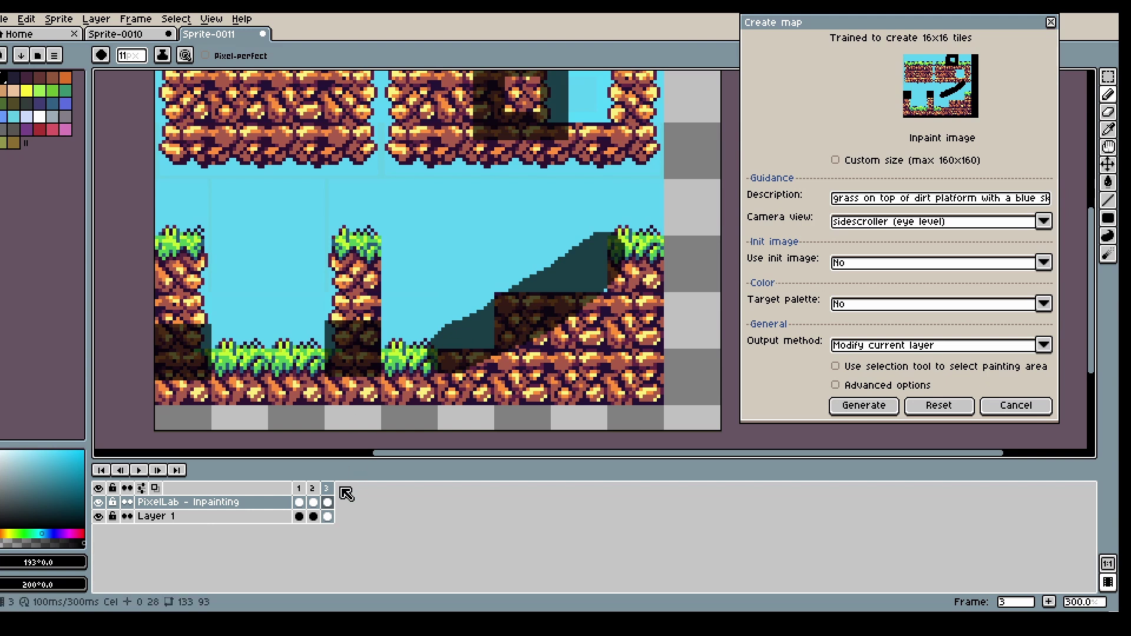
# Step: Paint a slope in sampled dirt brown on Layer 1 of frame 3 along the masked diagonal, using the 11 px brush
pyautogui.click(328, 517)
pyautogui.press('g')
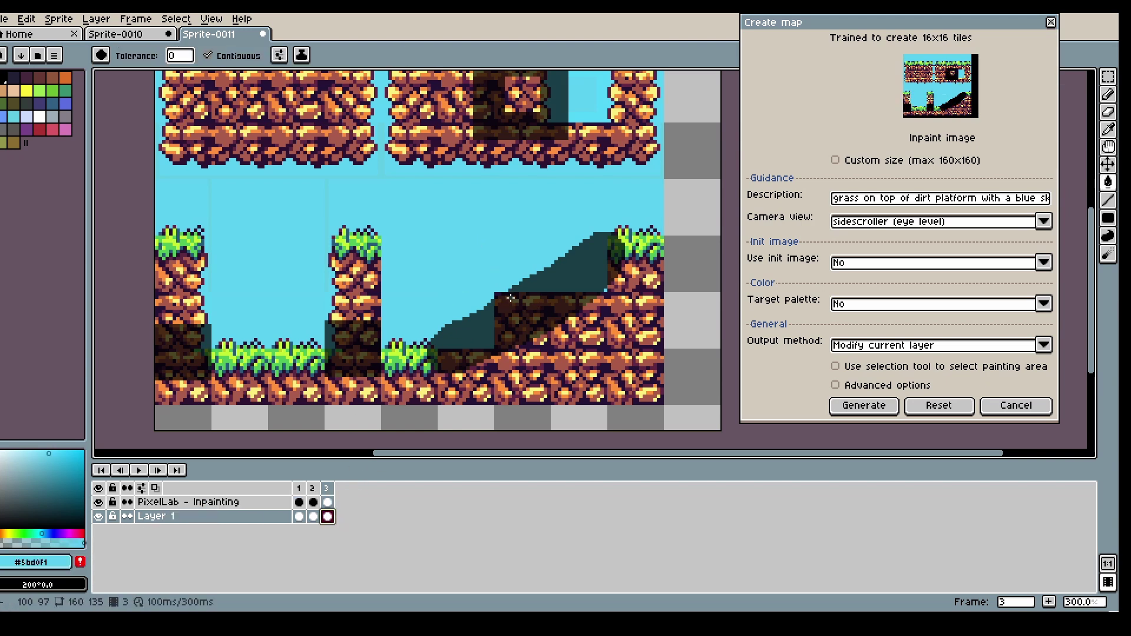
pyautogui.press('b')
pyautogui.keyDown('alt'); pyautogui.click(575, 307); pyautogui.keyUp('alt')
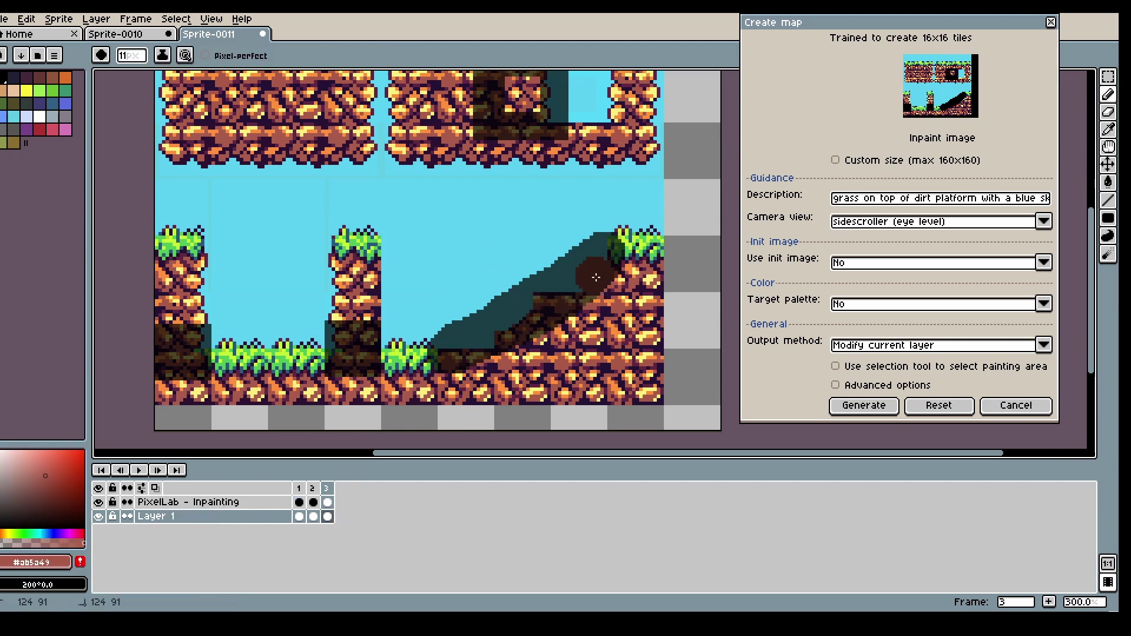
pyautogui.moveTo(596, 277); pyautogui.dragTo(461, 353)
# Step: Paint a sampled grass-green band along the upper edge of the brown slope with a 5 px brush
pyautogui.keyDown('alt'); pyautogui.click(431, 353); pyautogui.keyUp('alt')
pyautogui.scroll(1, 449, 347)
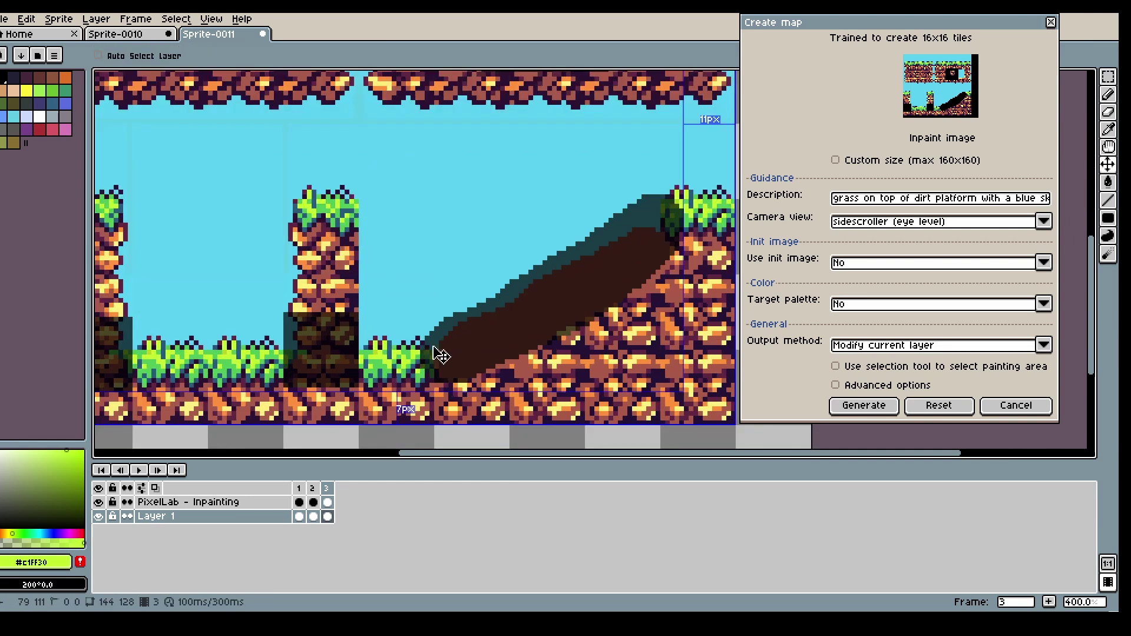
pyautogui.press('b')
pyautogui.keyDown('alt'); pyautogui.click(434, 347); pyautogui.keyUp('alt')
pyautogui.moveTo(464, 328); pyautogui.dragTo(579, 263)
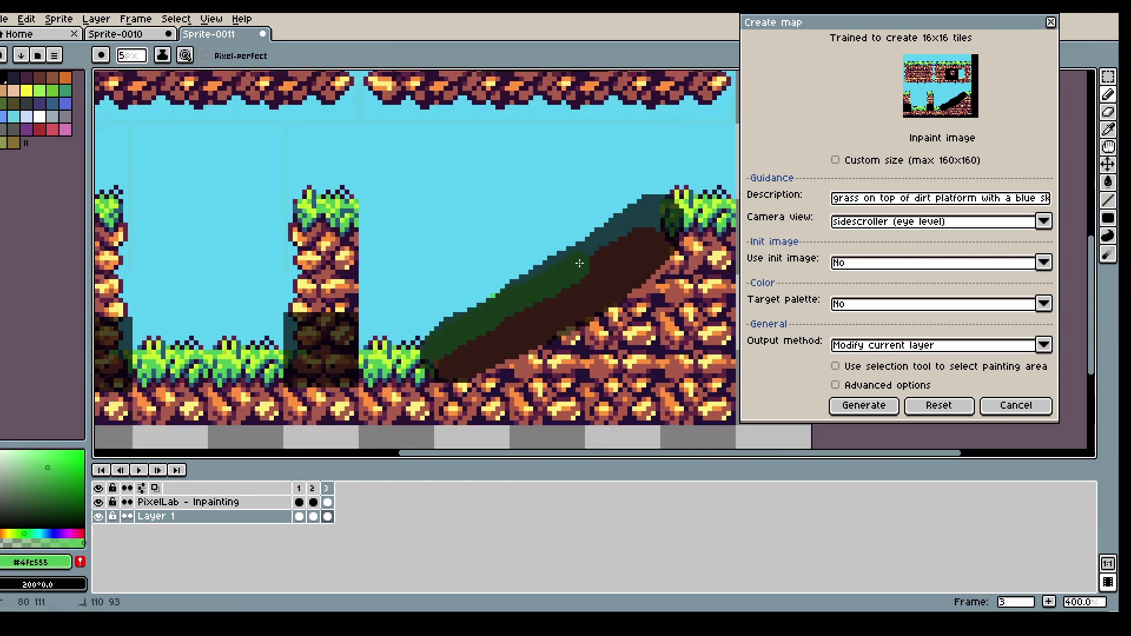
pyautogui.moveTo(646, 218); pyautogui.dragTo(623, 253)
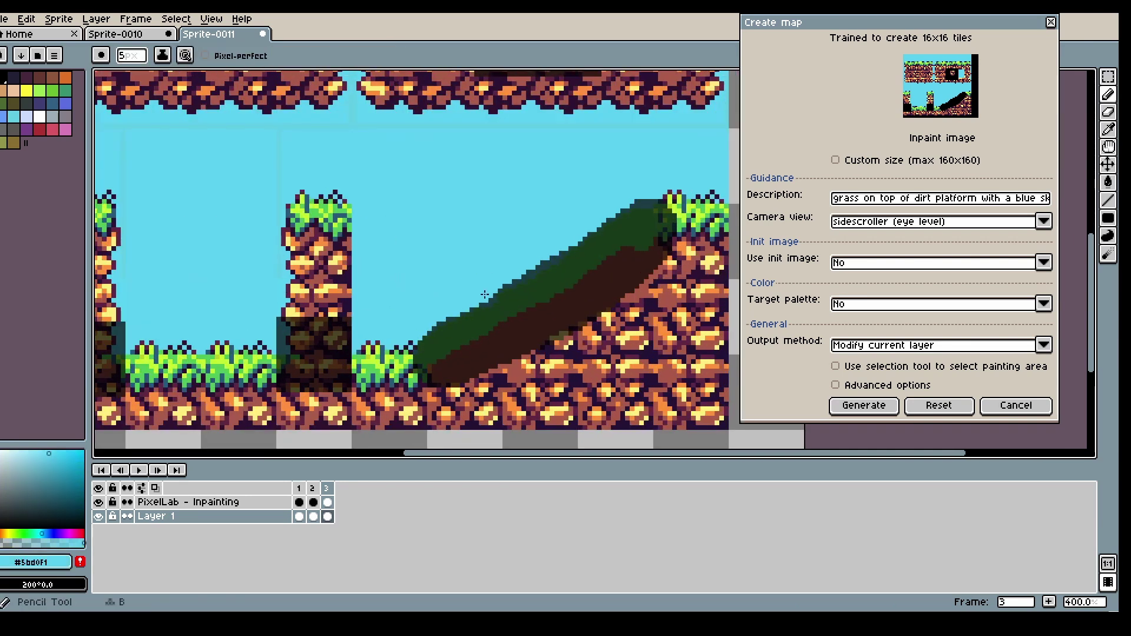
# Step: Change the generation description to "grass hill with blue sky in the background"
pyautogui.scroll(-2, 620, 288)
pyautogui.scroll(1, 678, 269)
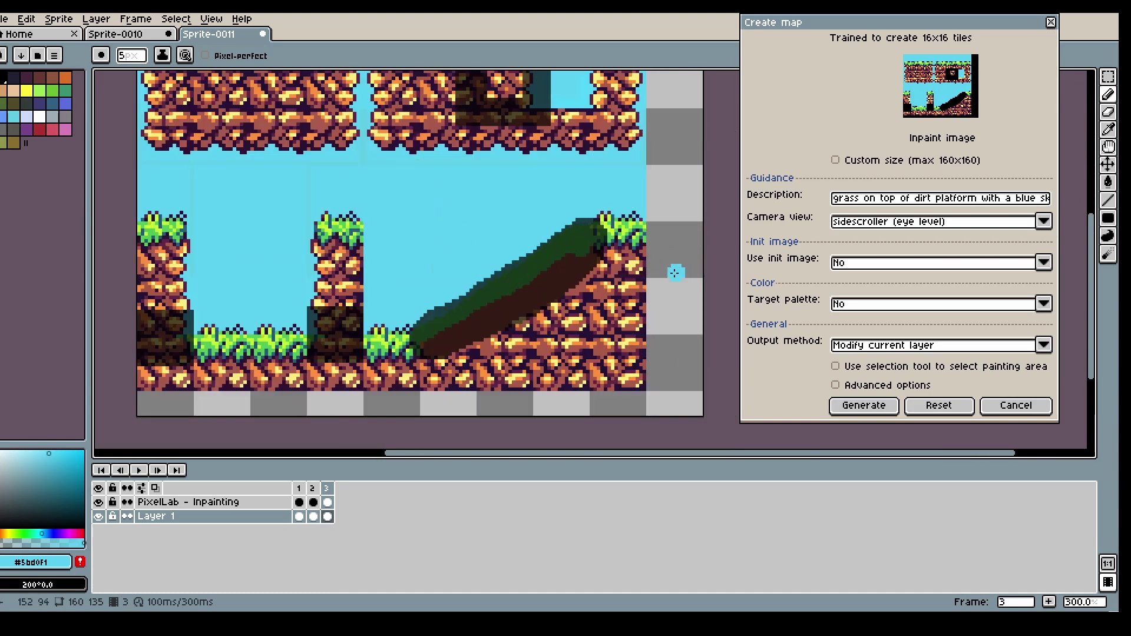
pyautogui.click(895, 198)
pyautogui.moveTo(844, 199); pyautogui.dragTo(1054, 199)
pyautogui.click(980, 201)
pyautogui.moveTo(911, 201); pyautogui.dragTo(866, 205)
pyautogui.press('BackSpace')
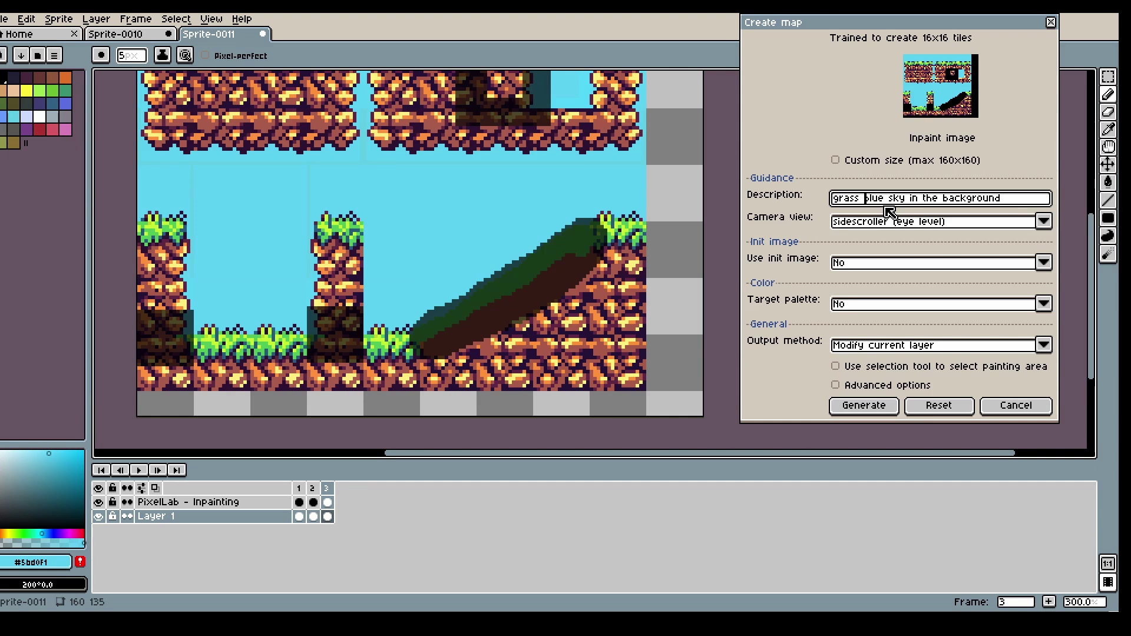
pyautogui.write('hill ')
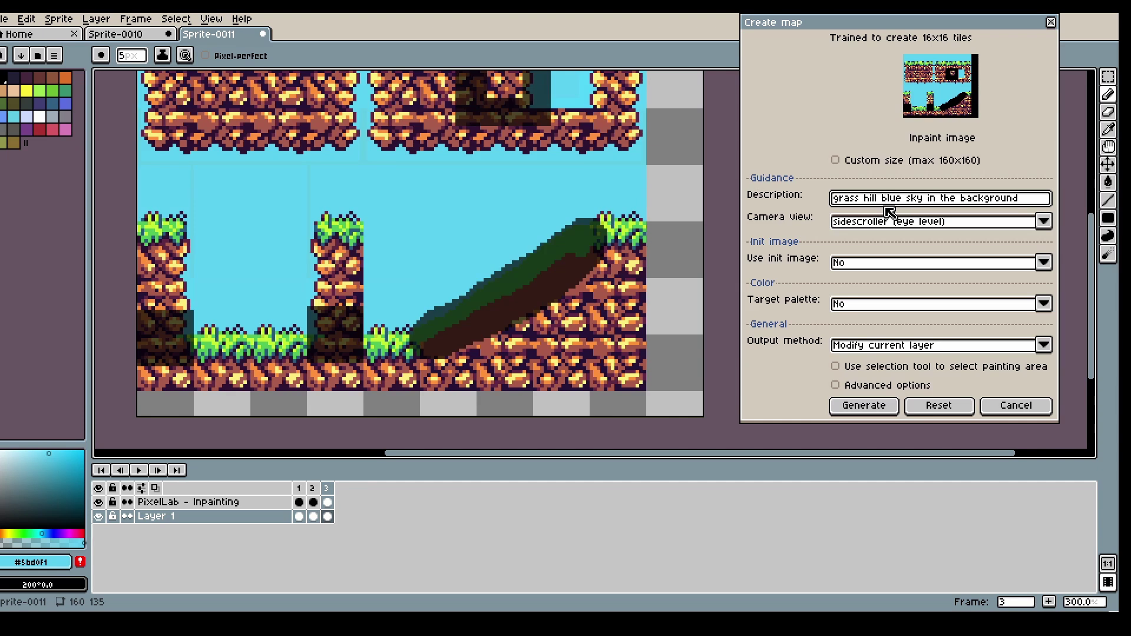
pyautogui.write('with')
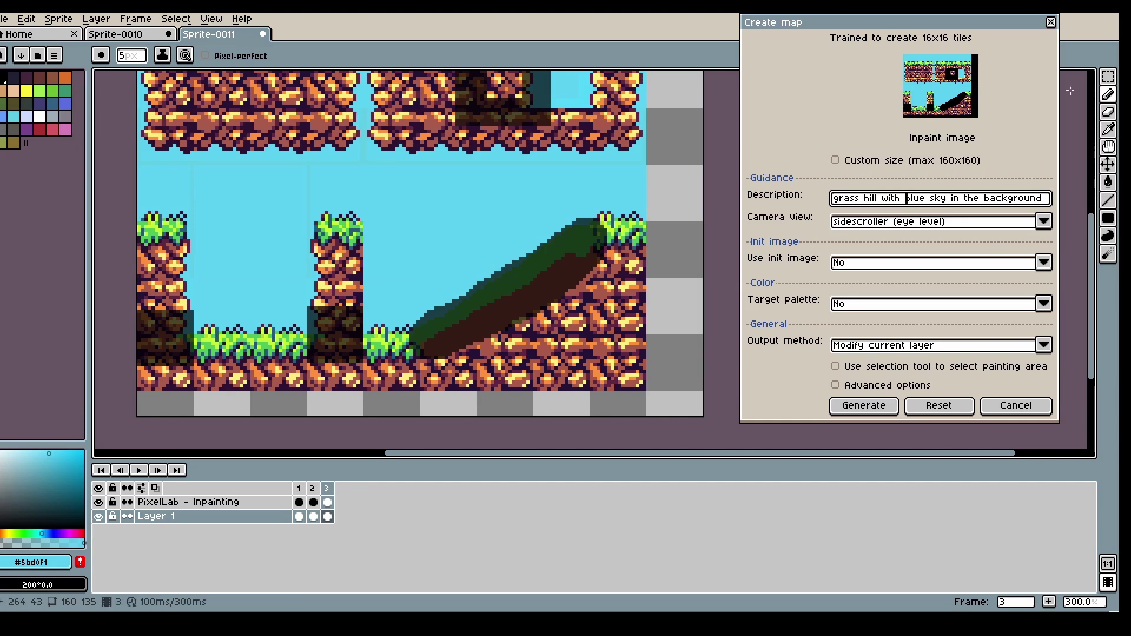
# Step: Select the 80 × 64 px area around the hill, enable the init image and use the selection as the painting area
pyautogui.click(1108, 77)
pyautogui.click(611, 187)
pyautogui.moveTo(401, 174); pyautogui.dragTo(673, 376)
pyautogui.moveTo(429, 167); pyautogui.dragTo(669, 354)
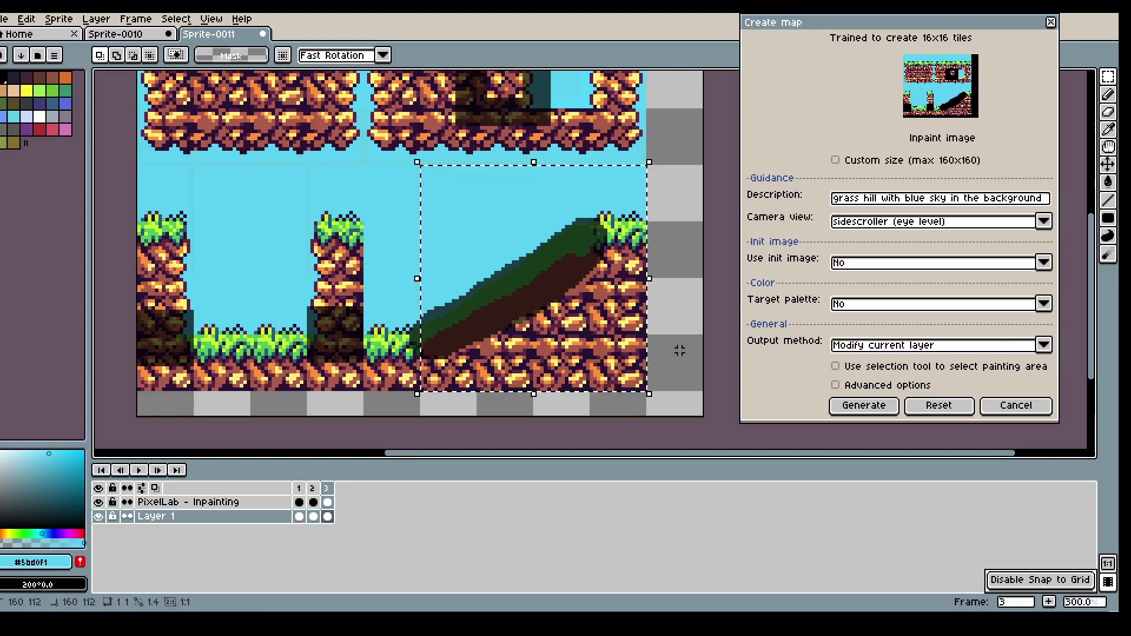
pyautogui.moveTo(372, 171); pyautogui.dragTo(781, 396)
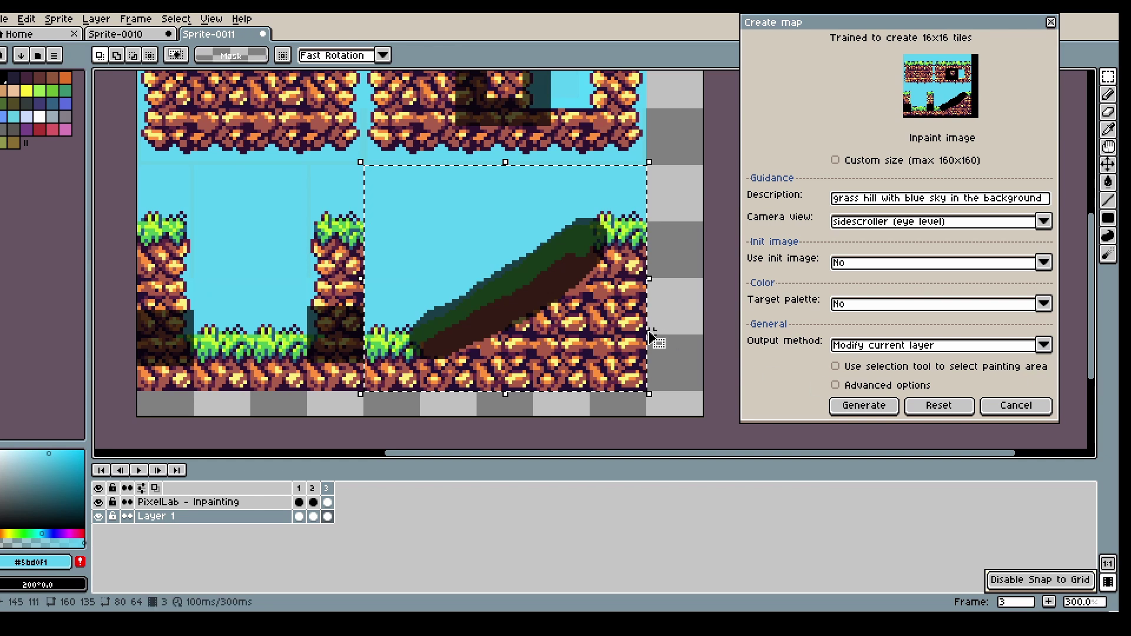
pyautogui.click(1044, 262)
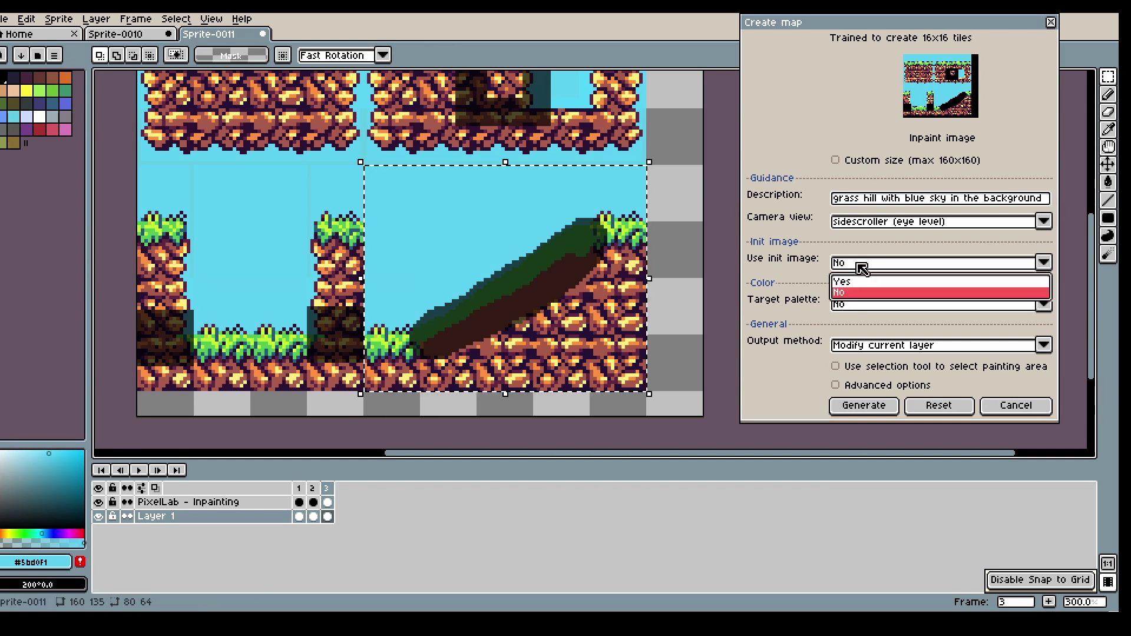
pyautogui.click(872, 293)
pyautogui.click(872, 469)
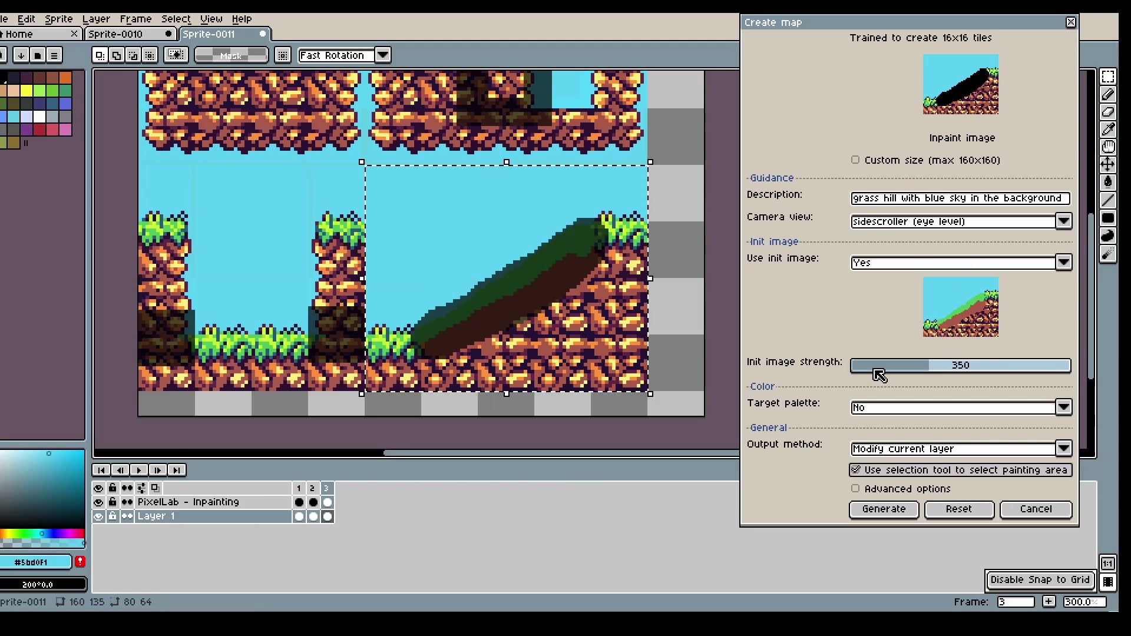
# Step: Extend the inpainting mask a little further into the dirt along the underside of the slope with the 5 px brush
pyautogui.click(323, 505)
pyautogui.press('b')
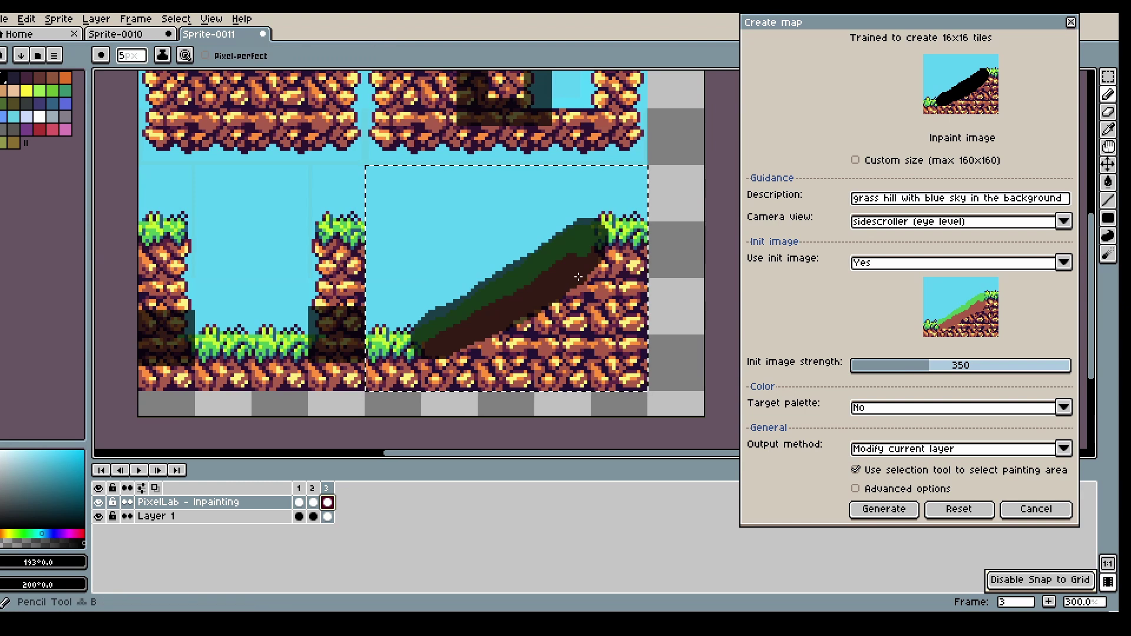
pyautogui.moveTo(600, 288); pyautogui.dragTo(591, 277)
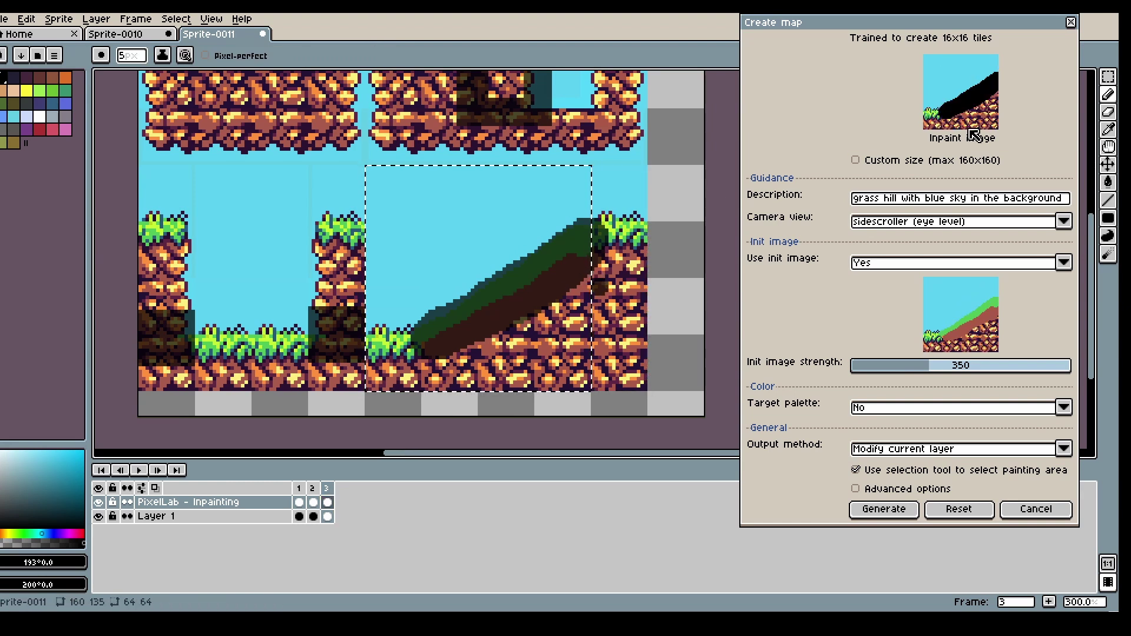
pyautogui.click(1108, 77)
pyautogui.click(636, 256)
pyautogui.press('i')
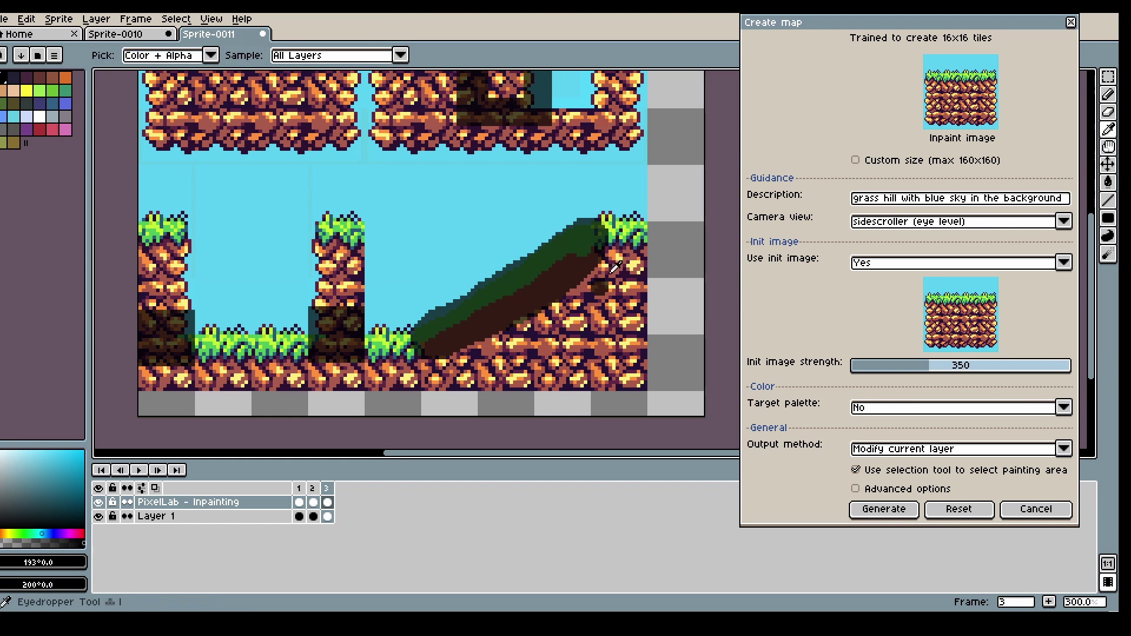
pyautogui.press('b')
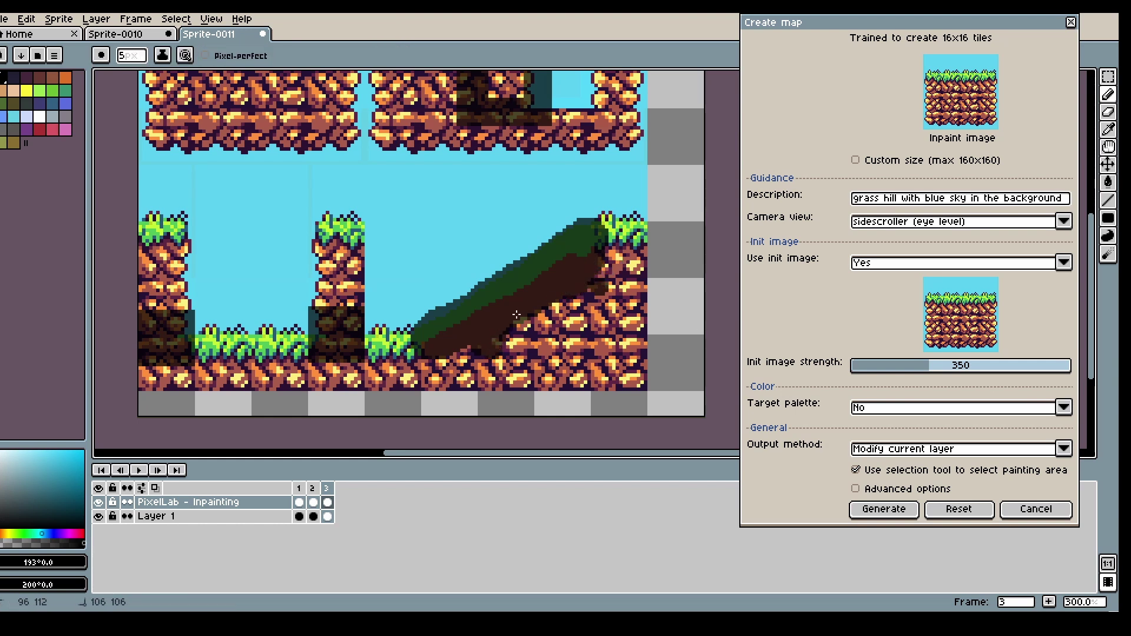
# Step: Enable custom size and reselect the 80 × 64 px area around the hill
pyautogui.press('m')
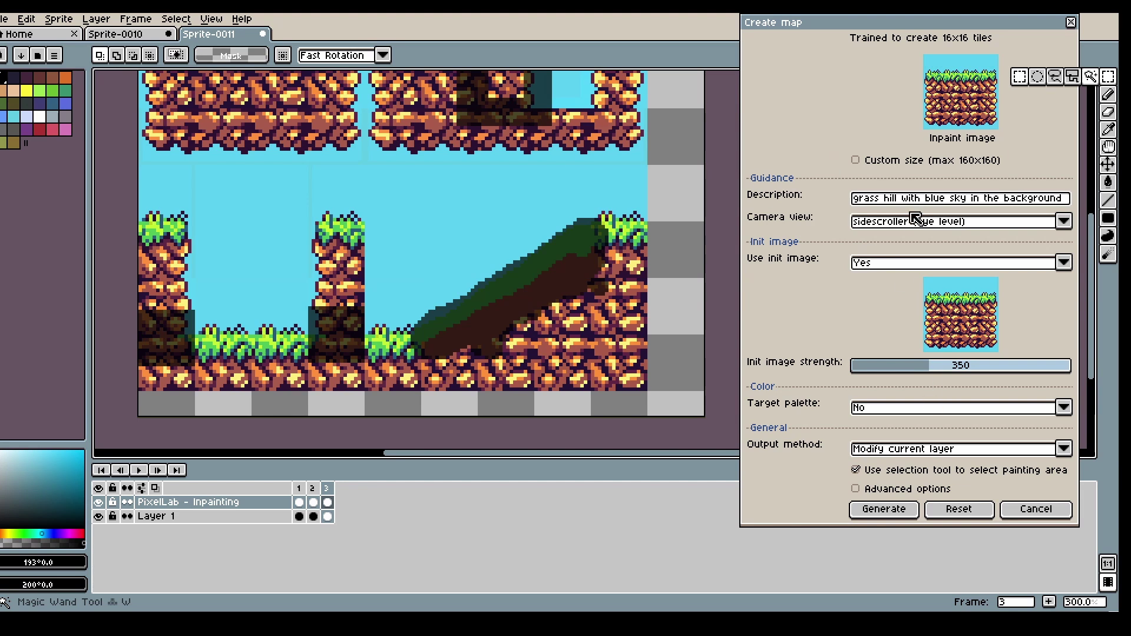
pyautogui.click(856, 160)
pyautogui.moveTo(382, 169); pyautogui.dragTo(649, 393)
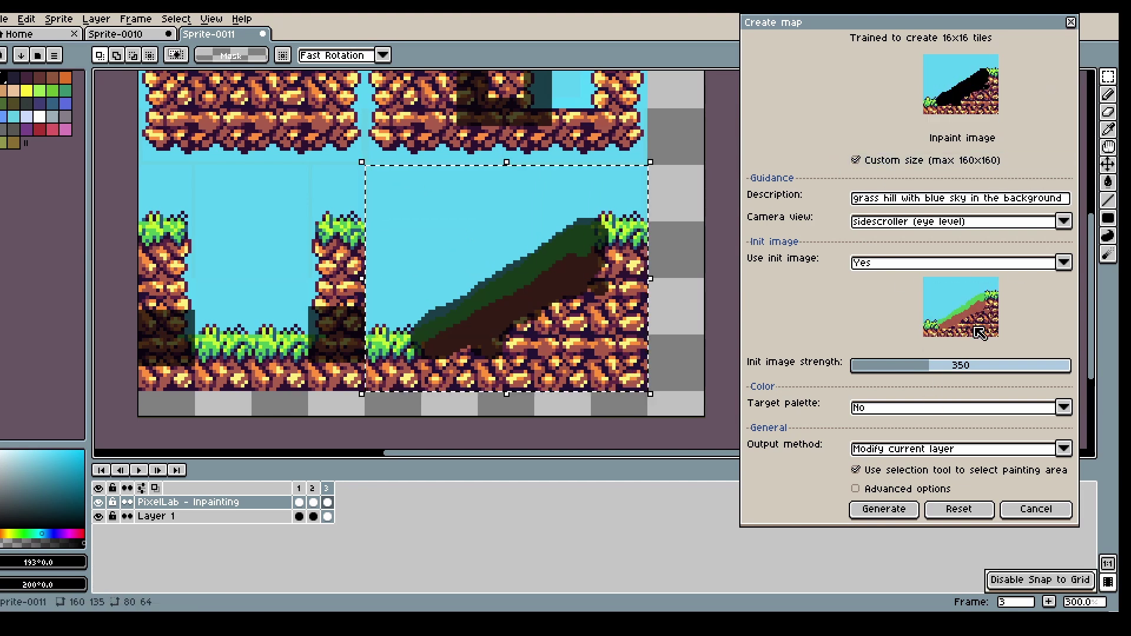
# Step: Generate the hill with the output method New frame, and generate it again with an init image strength of 500
pyautogui.click(900, 514)
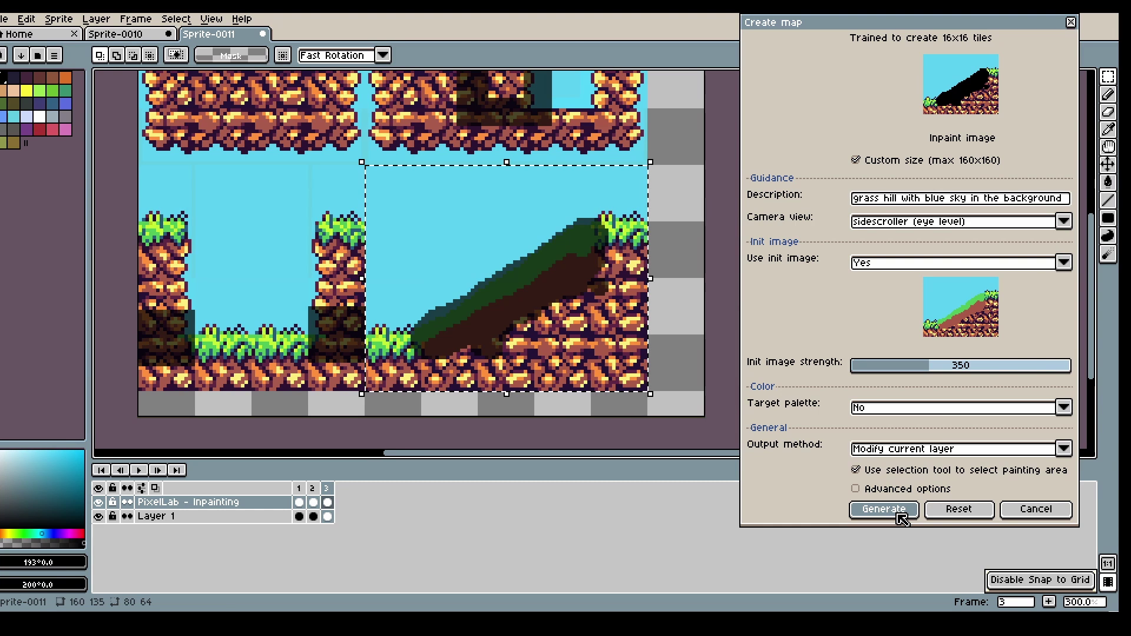
pyautogui.click(888, 451)
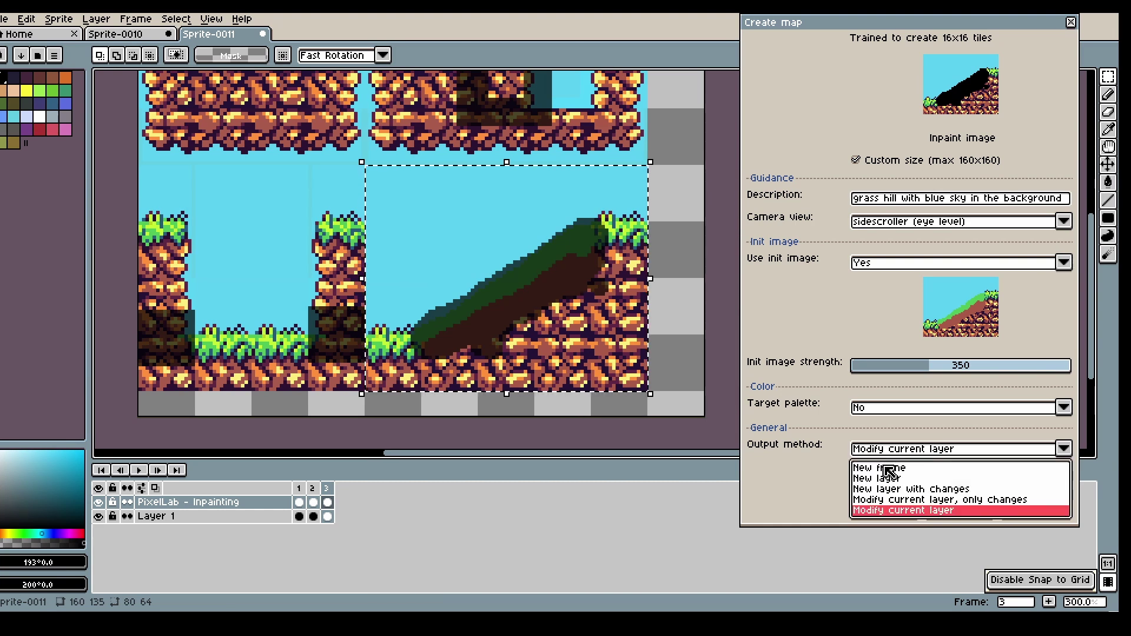
pyautogui.click(888, 468)
pyautogui.click(868, 508)
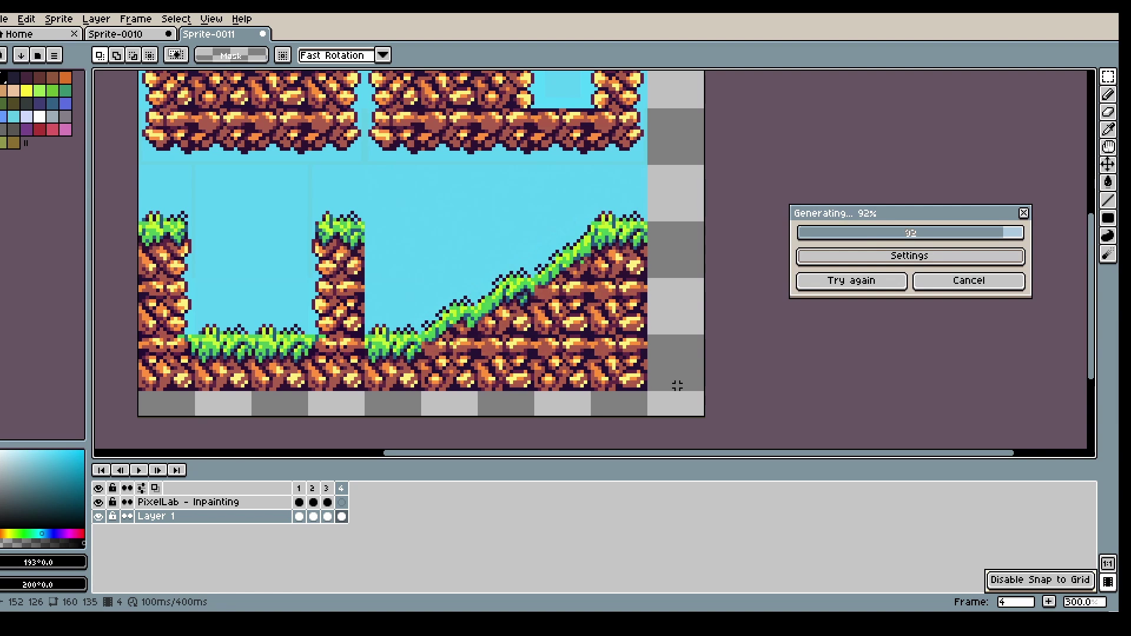
pyautogui.click(855, 306)
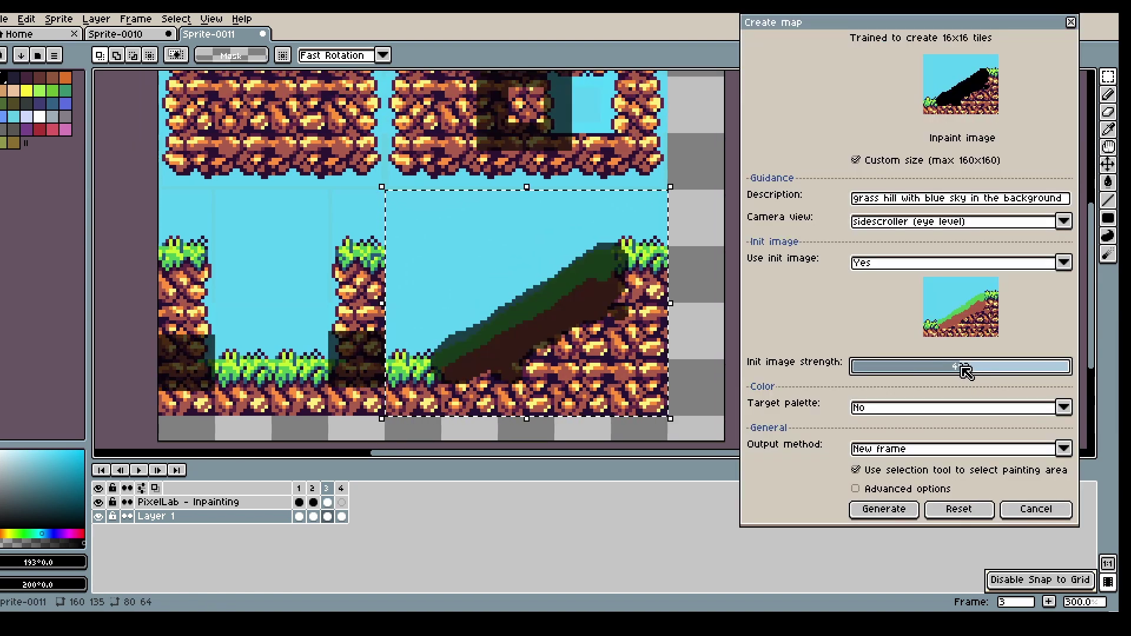
pyautogui.click(881, 509)
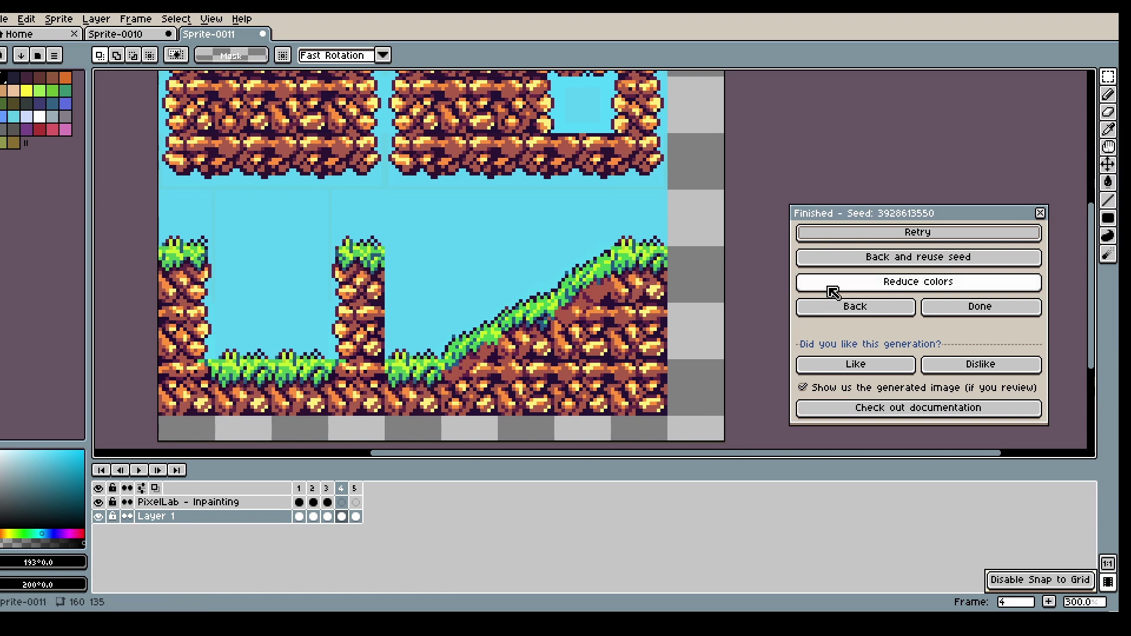
# Step: Reselect the 80 × 64 px hill area on frame 4 and try to generate from that frame
pyautogui.moveTo(383, 188); pyautogui.dragTo(670, 419)
pyautogui.click(854, 307)
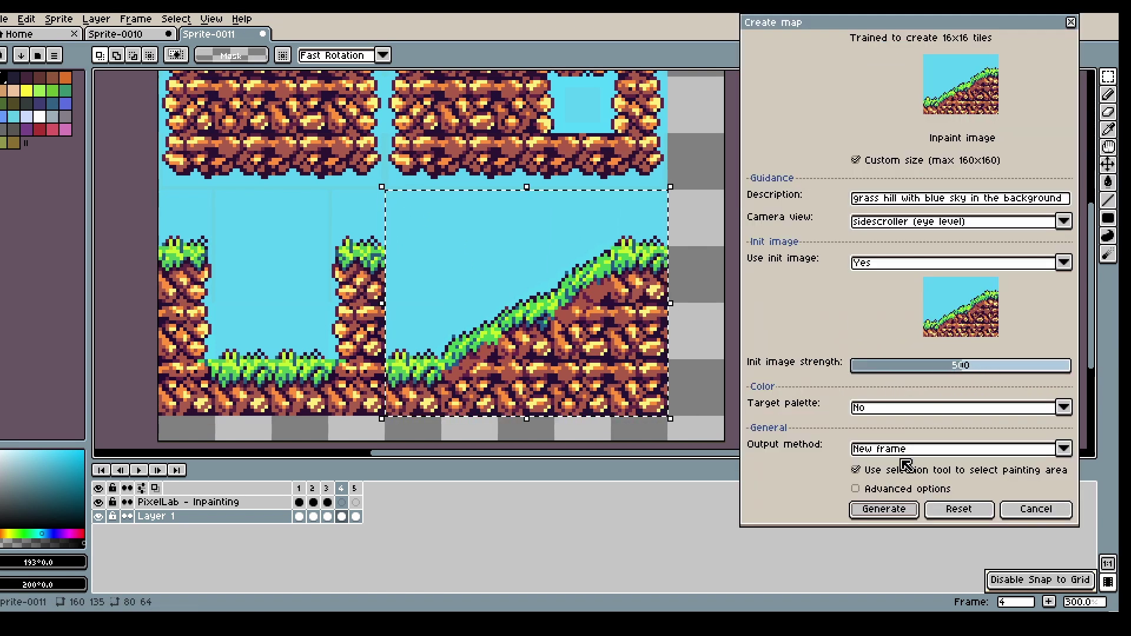
pyautogui.click(878, 510)
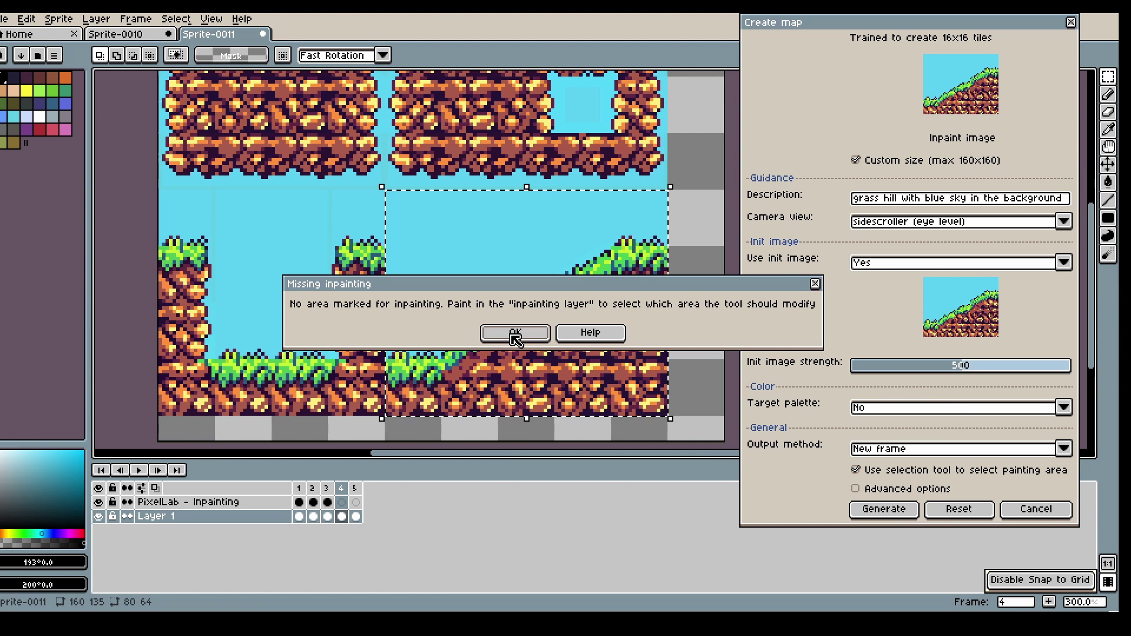
pyautogui.click(515, 334)
# Step: Copy the inpainting mask from frame 3 to frame 4 and generate a new hill from frame 4's Layer 1
pyautogui.click(327, 502)
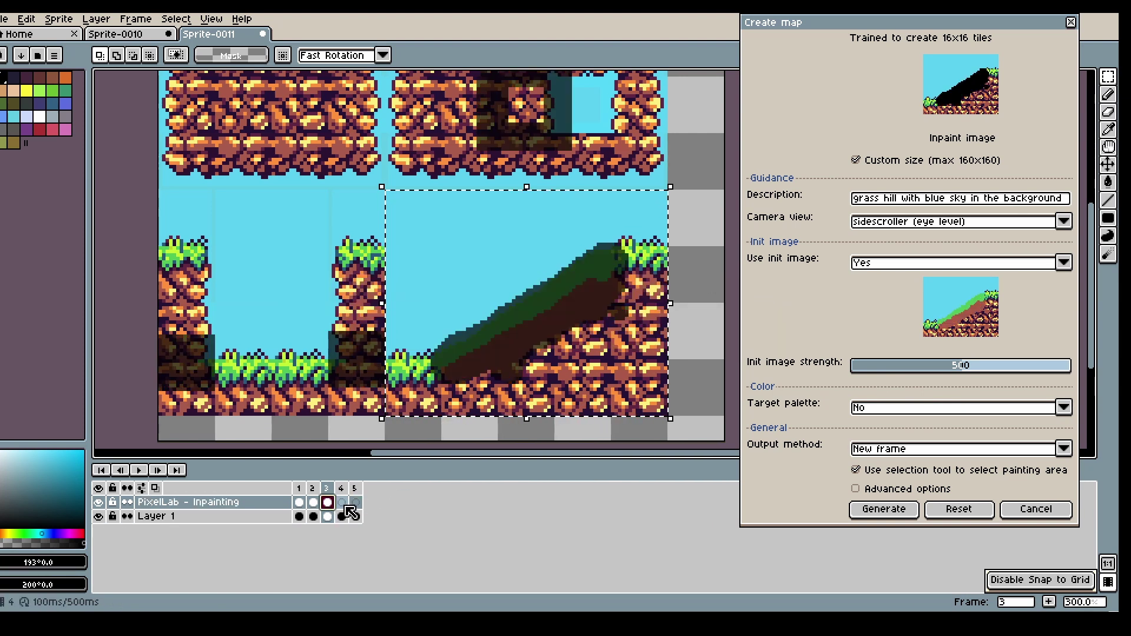
pyautogui.click(342, 517)
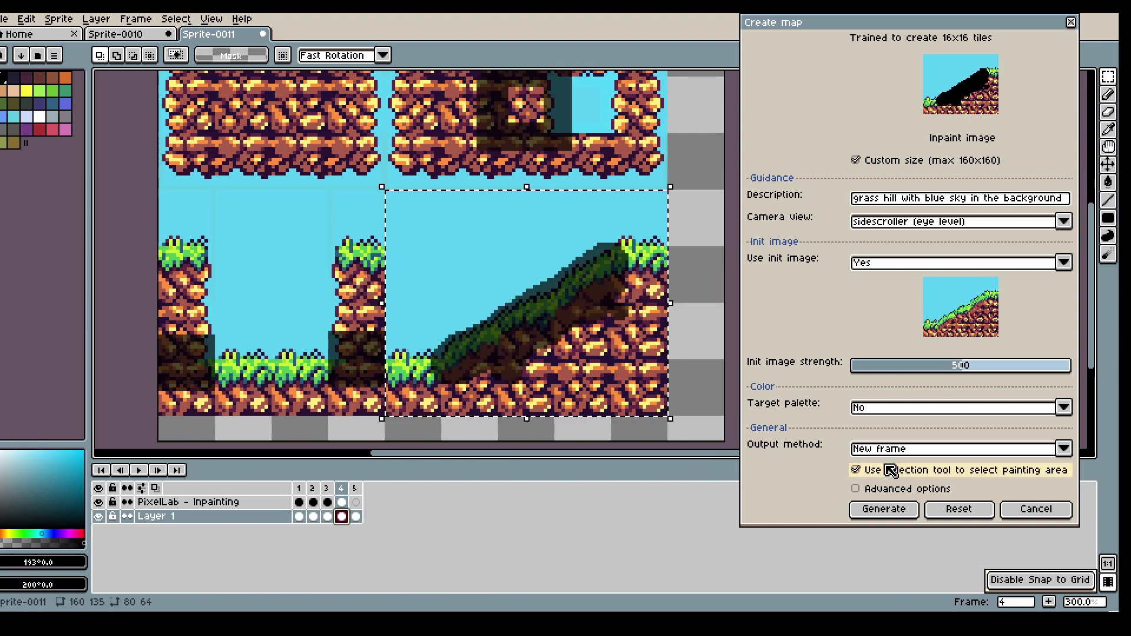
pyautogui.click(883, 514)
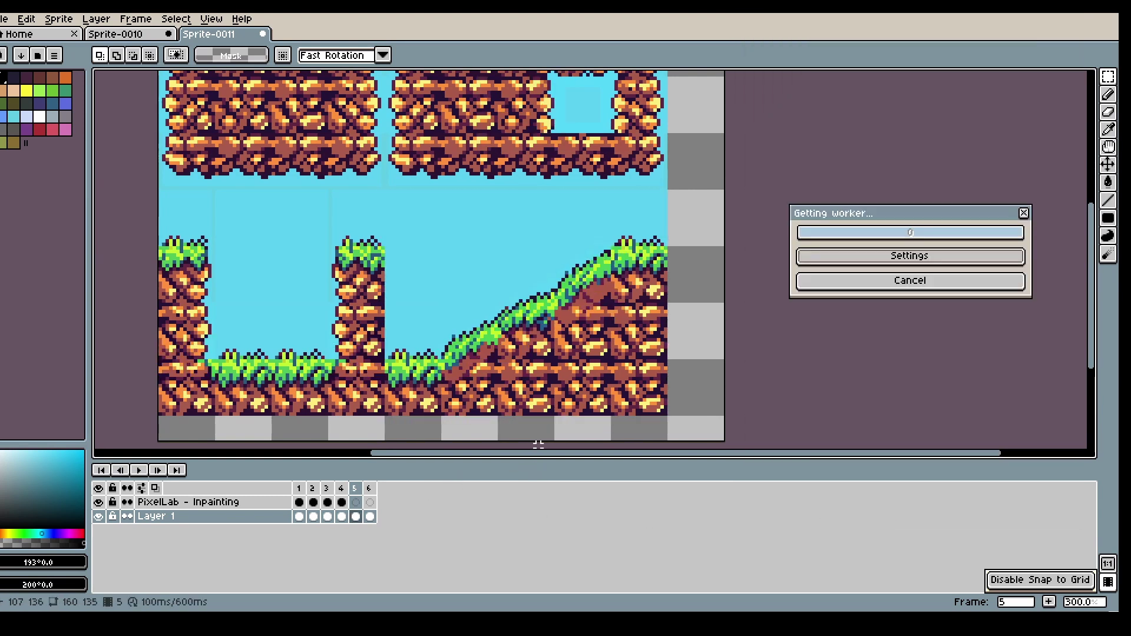
# Step: Compare the generated hills on frames 5 and 6, delete frame 6 and check frame 4 against frame 5
pyautogui.click(372, 489)
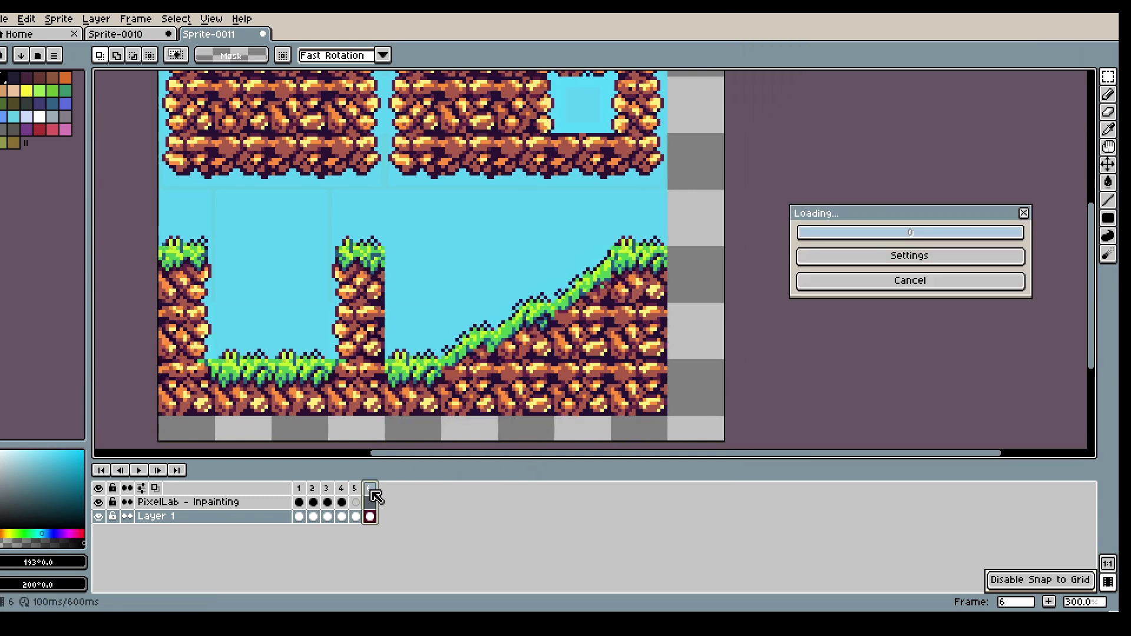
pyautogui.click(356, 490)
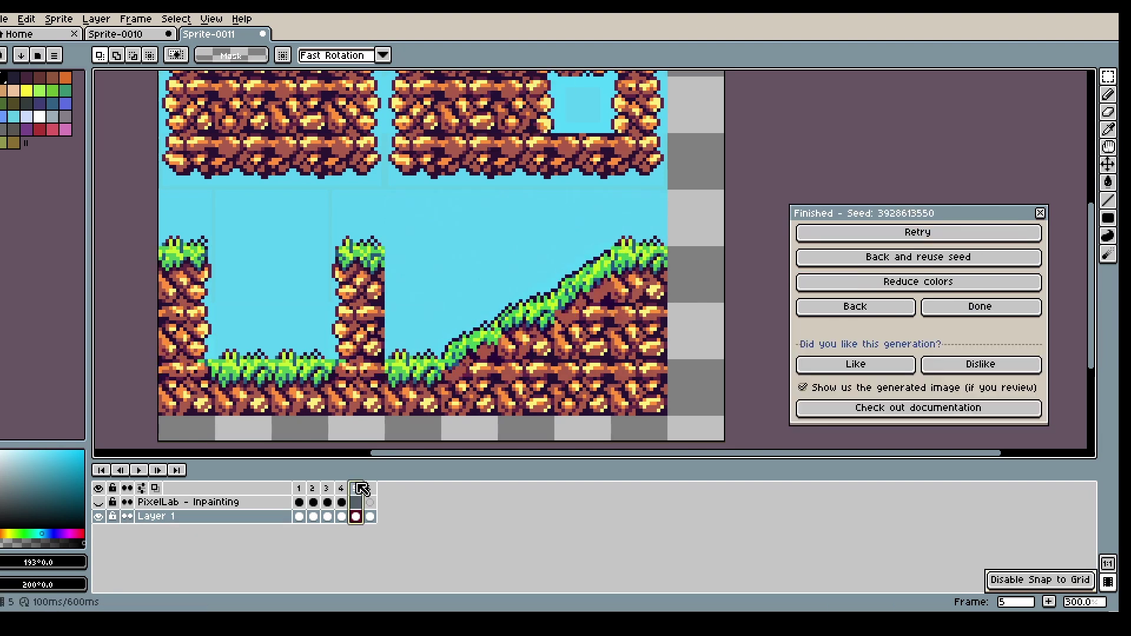
pyautogui.click(371, 489)
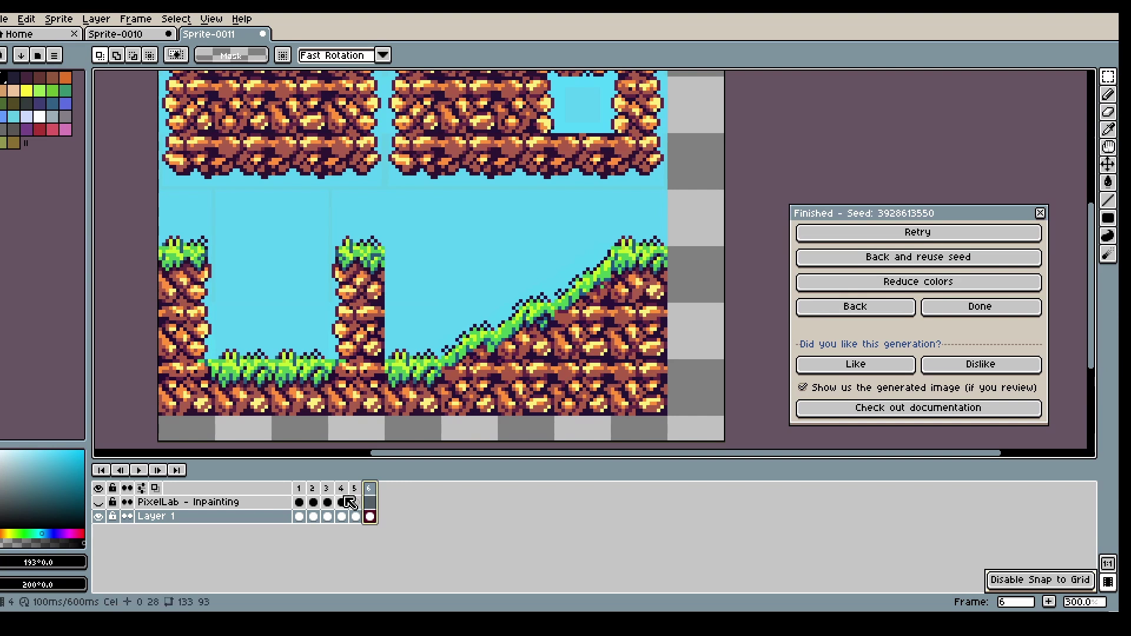
pyautogui.hotkey('alt', 'c')
pyautogui.click(342, 489)
pyautogui.click(355, 489)
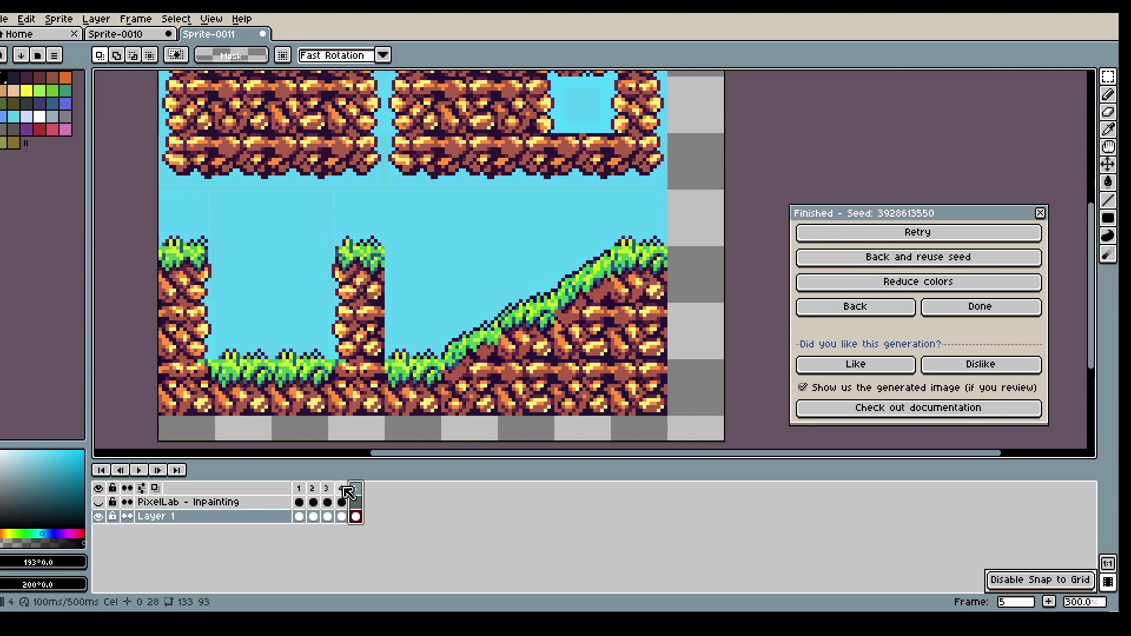
# Step: Copy the inpainting mask from frame 4 to frame 5
pyautogui.click(344, 489)
pyautogui.click(349, 502)
pyautogui.click(355, 502)
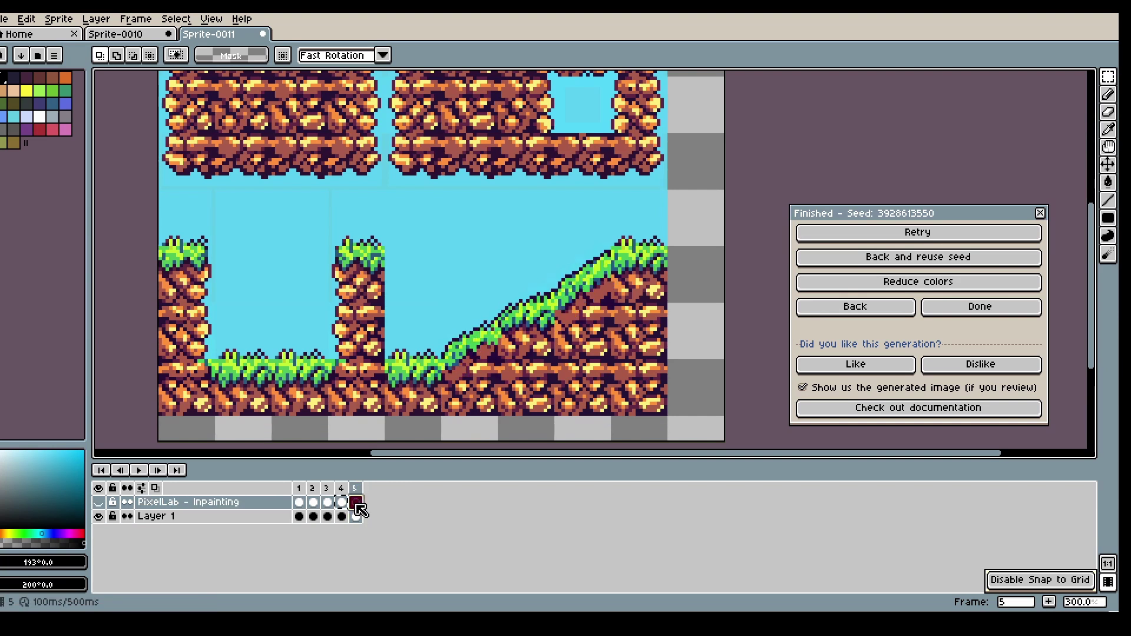